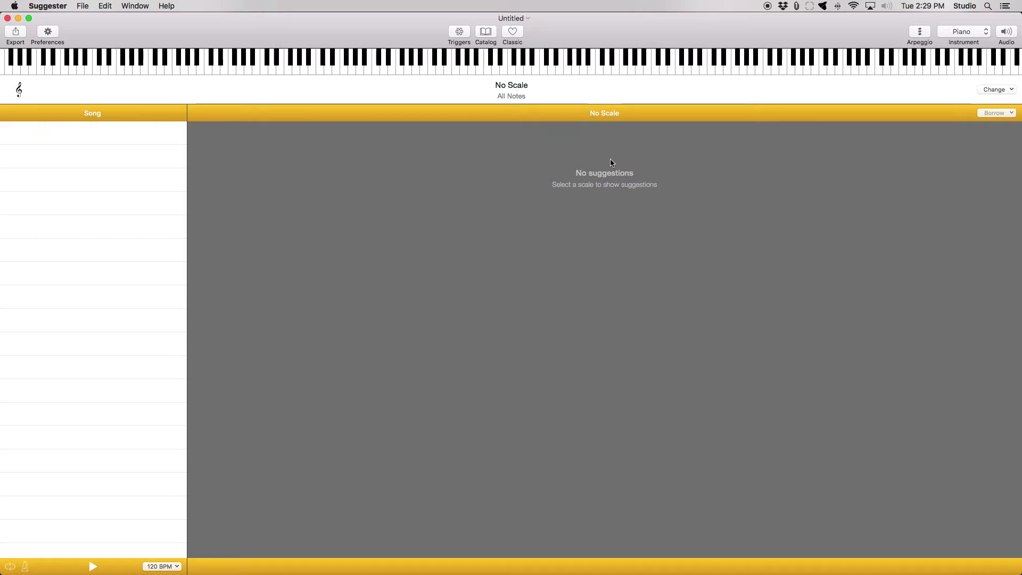
- Preview the C Major scale and set it as the song's scale
{"action": "left_click", "coordinate": [999, 90]}
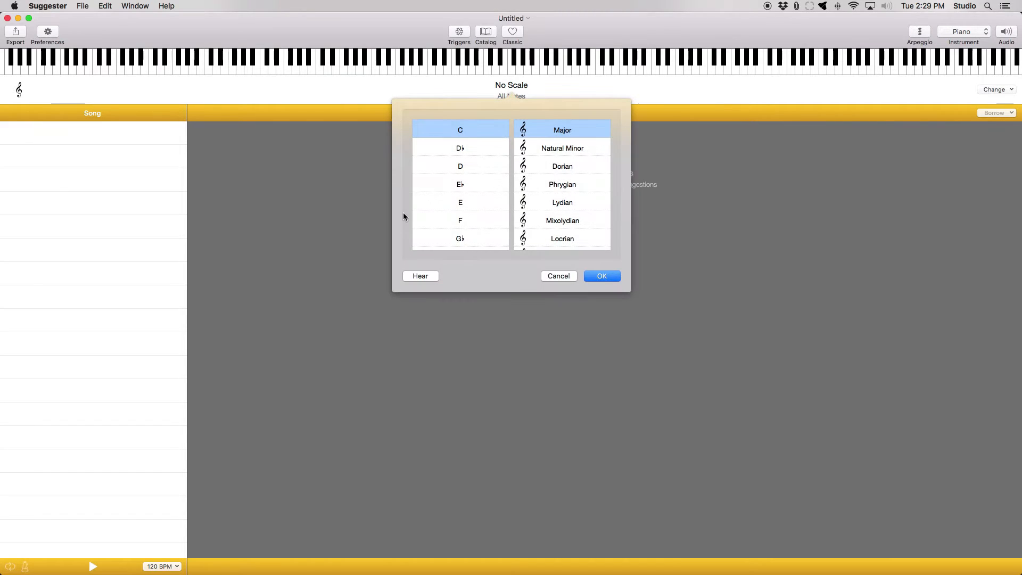
{"action": "scroll", "coordinate": [440, 211], "scroll_direction": "down", "scroll_amount": 5}
{"action": "scroll", "coordinate": [440, 211], "scroll_direction": "up", "scroll_amount": 5}
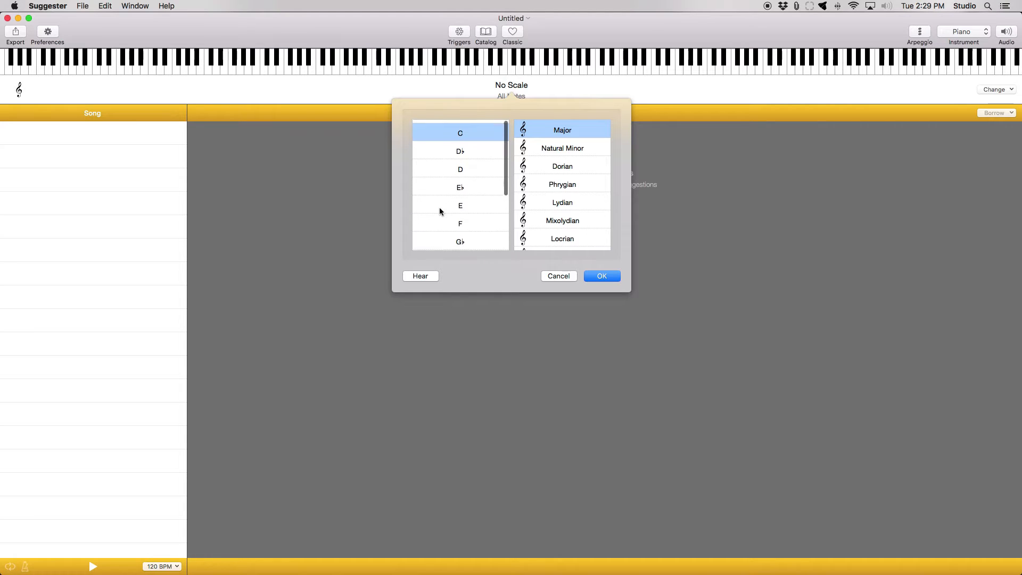
{"action": "left_click", "coordinate": [432, 277]}
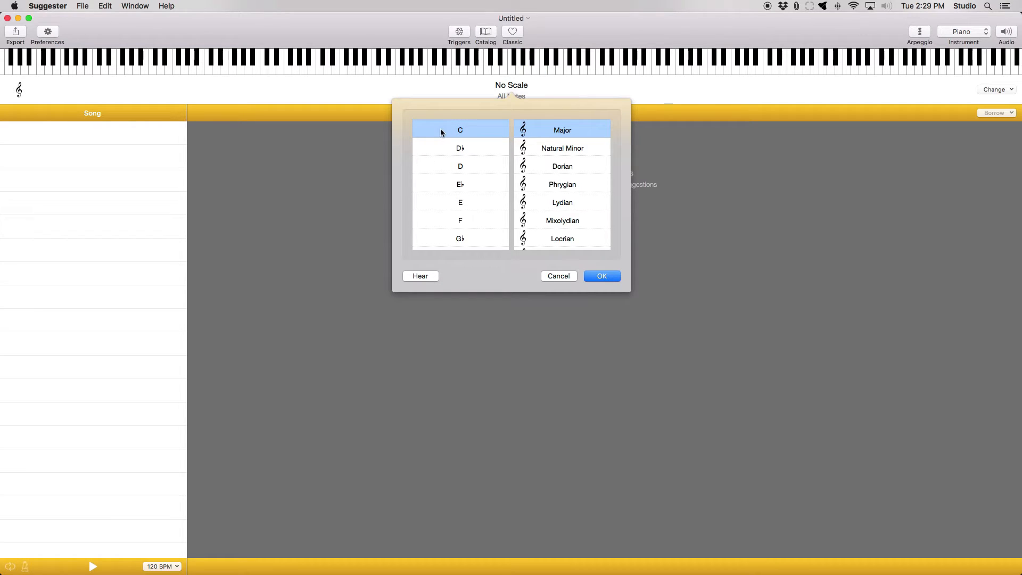
{"action": "left_click", "coordinate": [606, 277]}
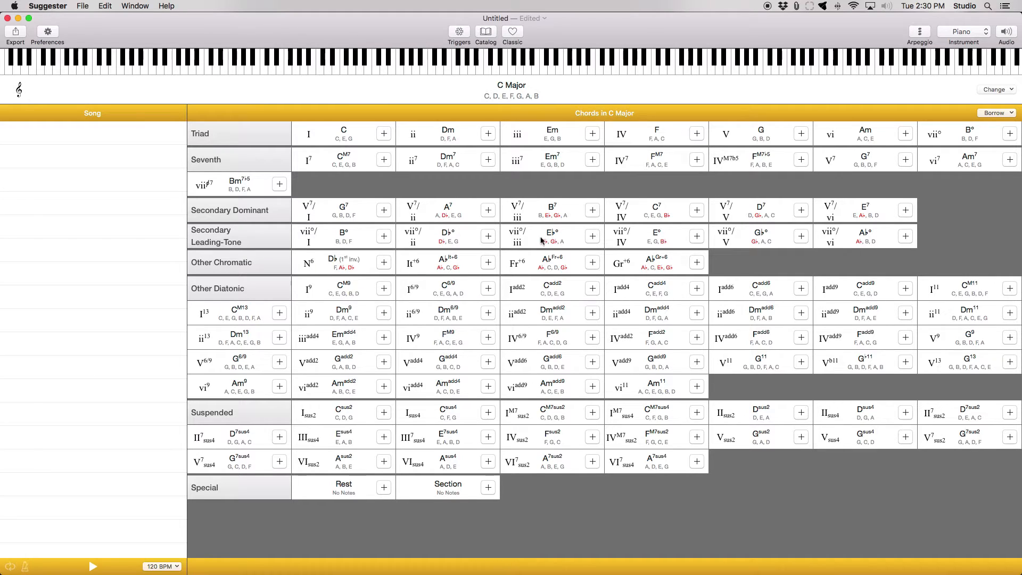
- Audition the suggested chords Dm, Em7, A7, C, F, Dm and Em in C Major
{"action": "left_click", "coordinate": [434, 130]}
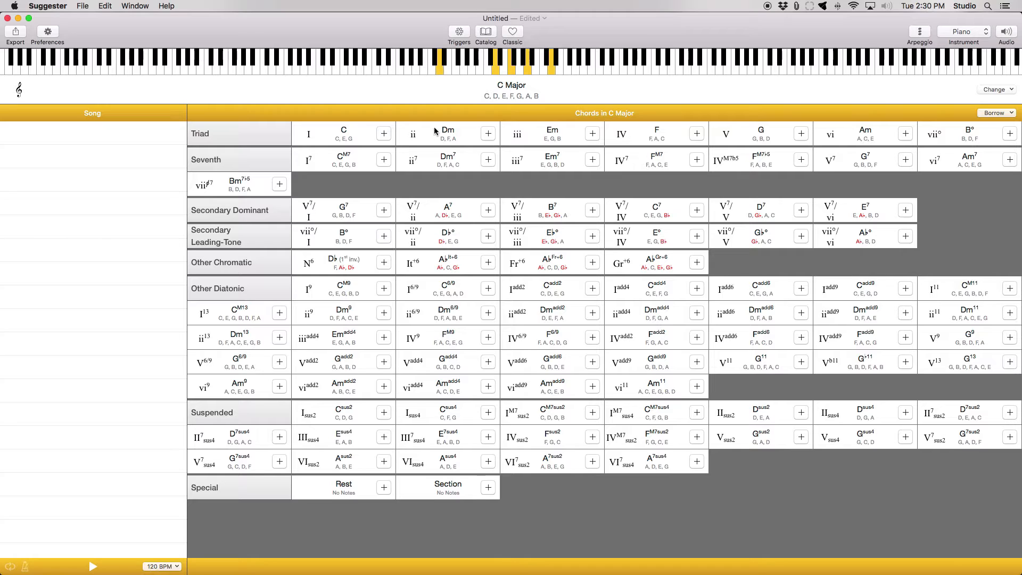
{"action": "left_click", "coordinate": [554, 163]}
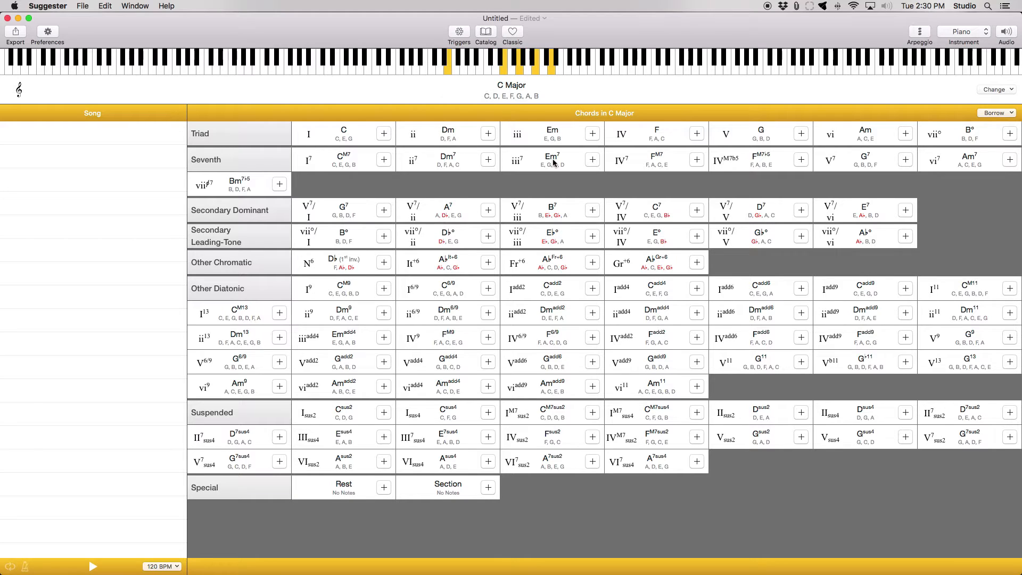
{"action": "left_click", "coordinate": [432, 218]}
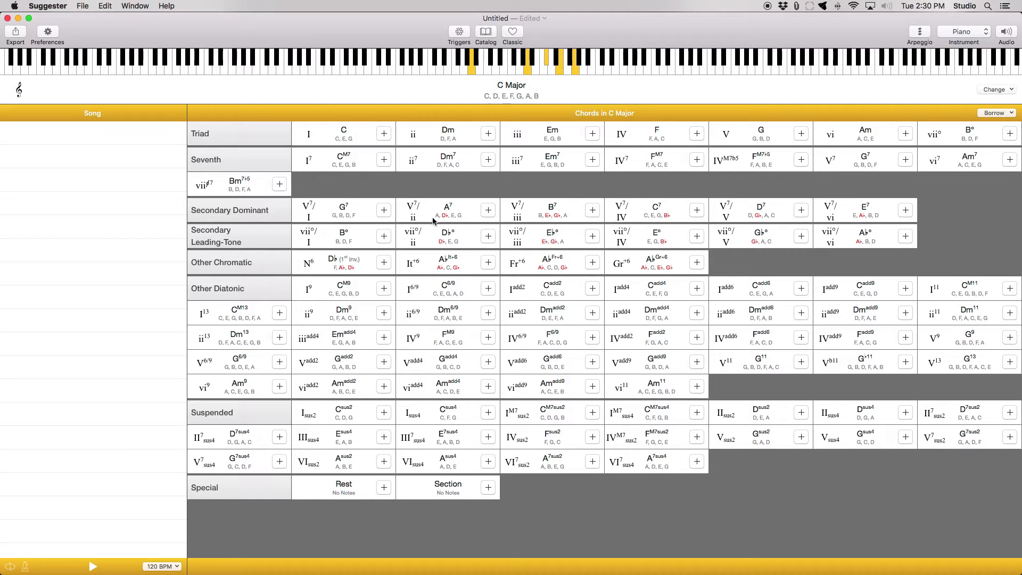
{"action": "left_click", "coordinate": [359, 140]}
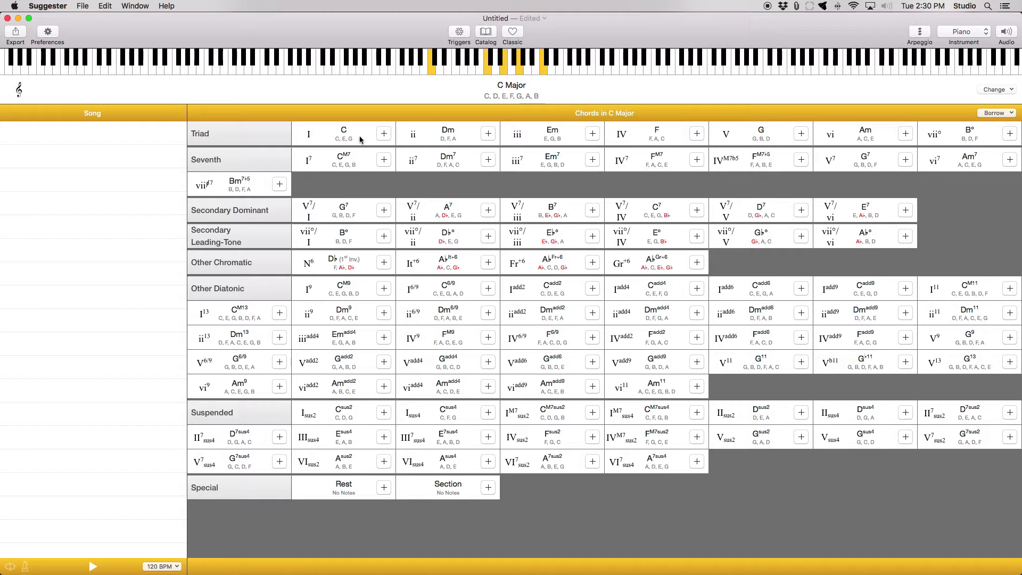
{"action": "left_click", "coordinate": [666, 141]}
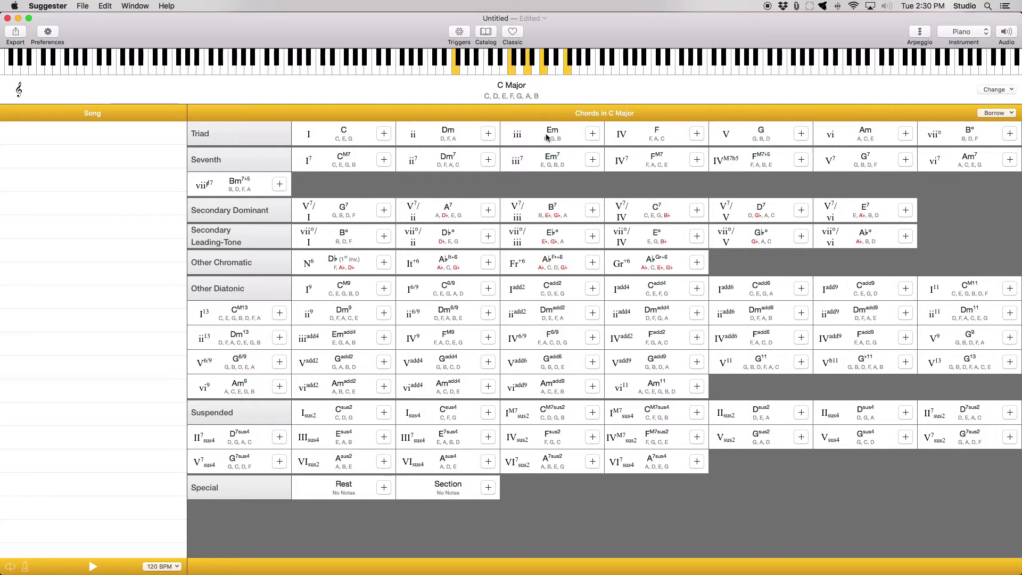
{"action": "left_click", "coordinate": [453, 139]}
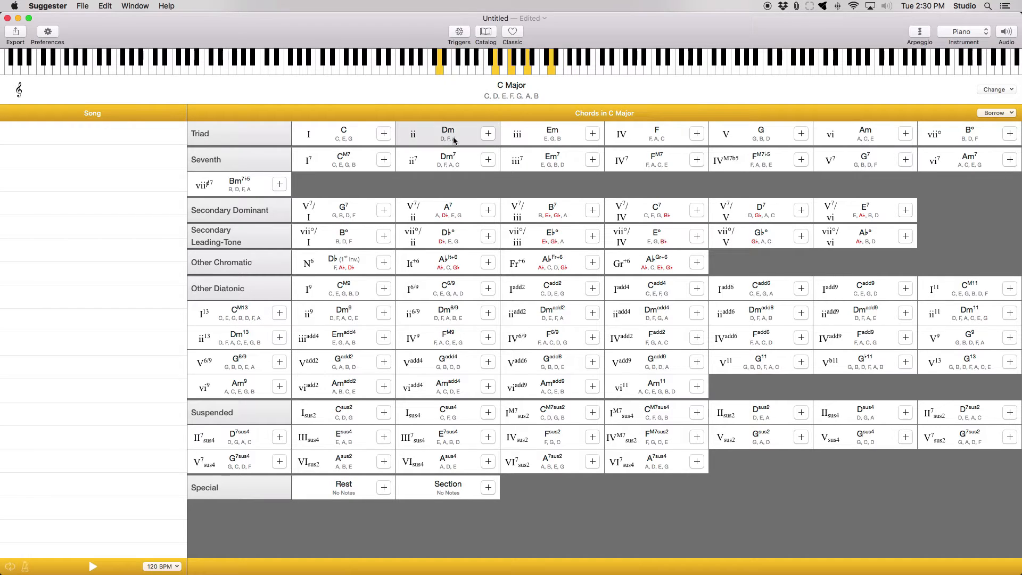
{"action": "left_click", "coordinate": [554, 133]}
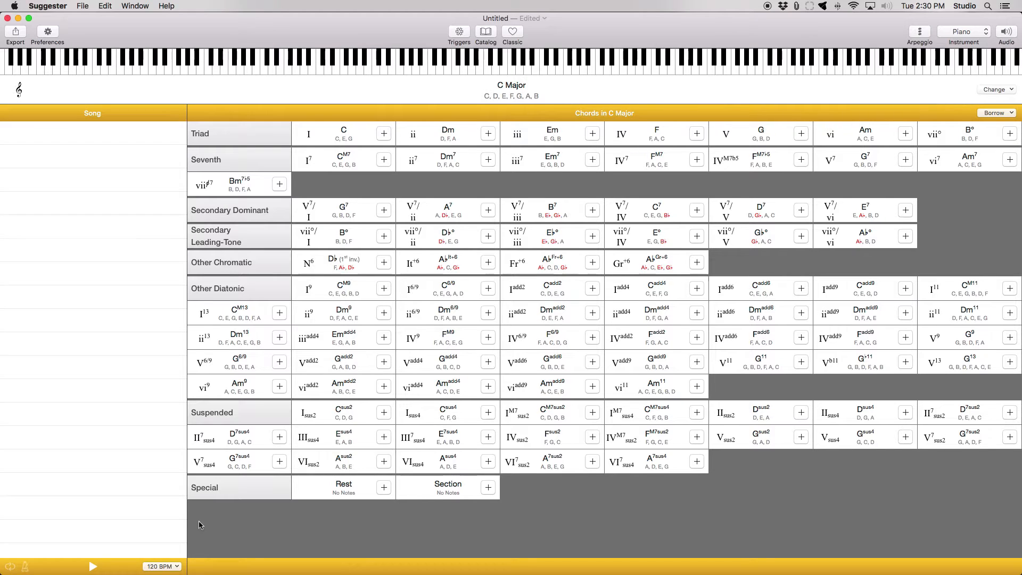
- Set the song tempo to 75 BPM
{"action": "left_click", "coordinate": [178, 571]}
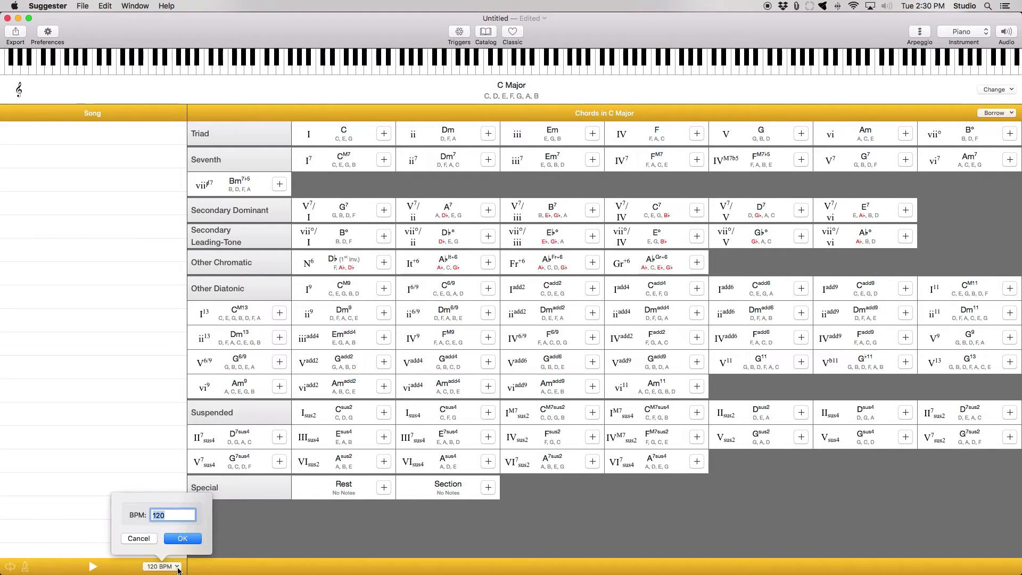
{"action": "type", "text": "75"}
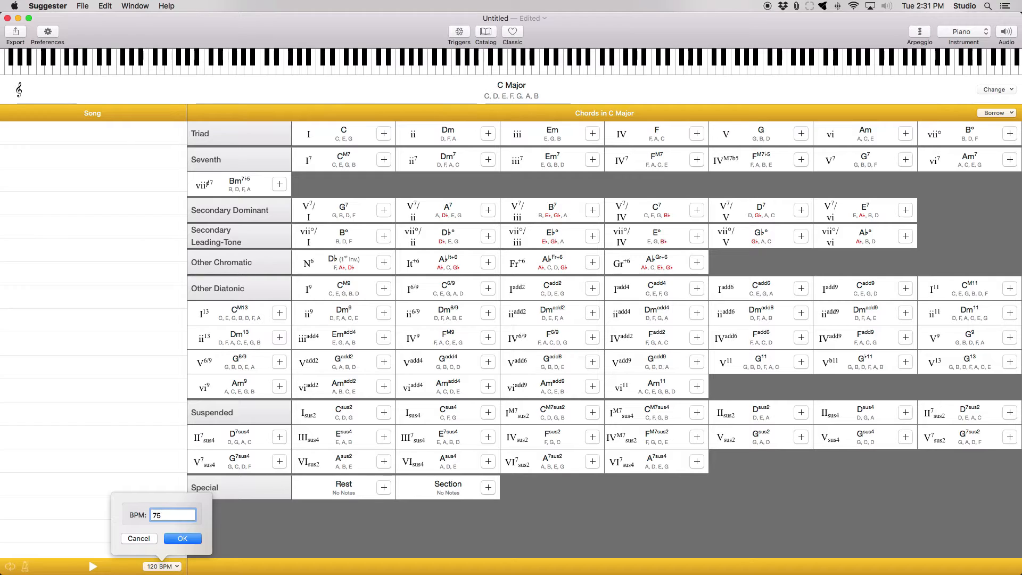
{"action": "key", "text": "Return"}
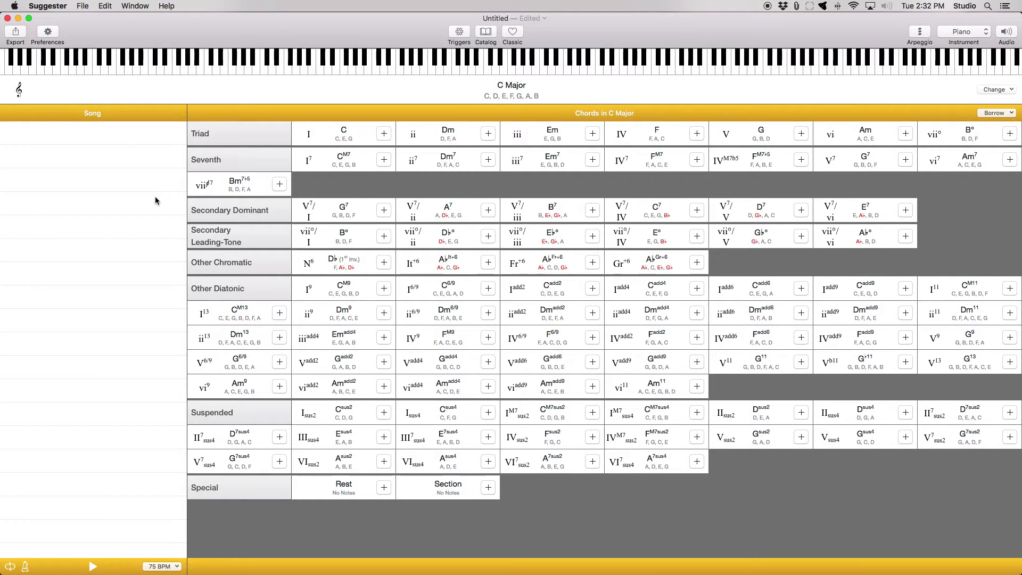
- Audition a progression from the triads, playing C, Em, F, F, C, F and Dm
{"action": "left_click", "coordinate": [355, 139]}
{"action": "left_click", "coordinate": [550, 134]}
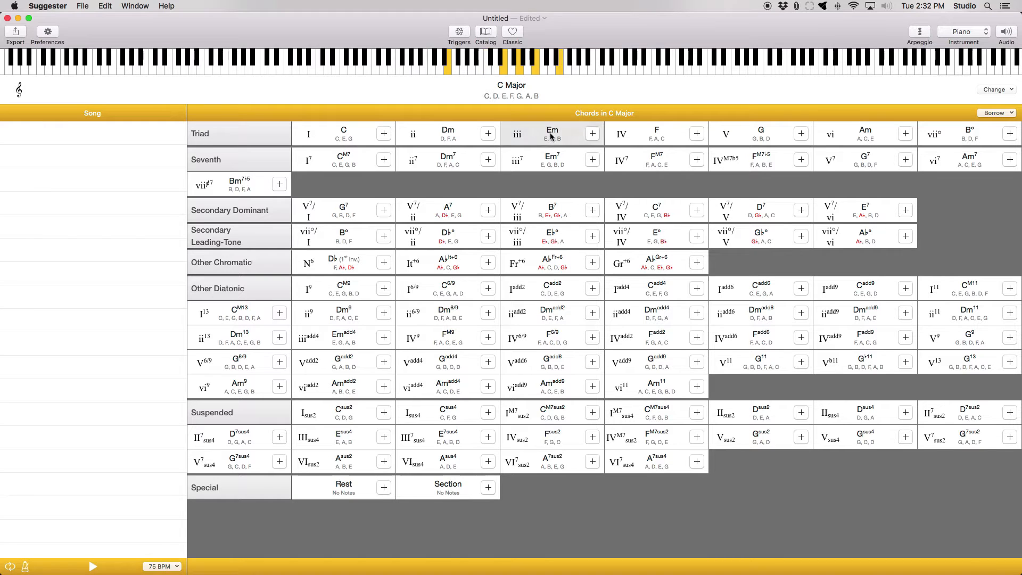
{"action": "left_click", "coordinate": [645, 141]}
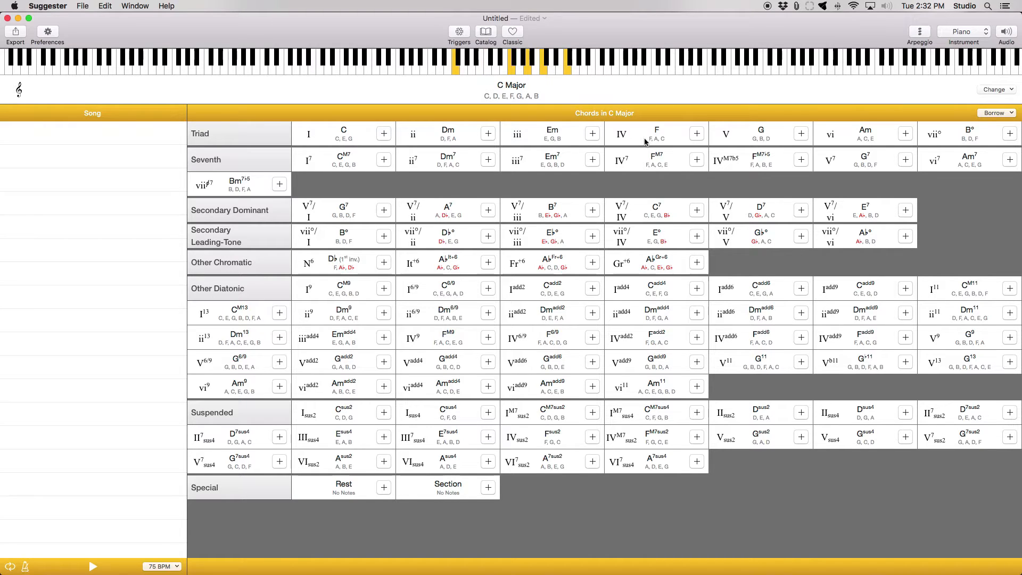
{"action": "left_click", "coordinate": [645, 142]}
{"action": "left_click", "coordinate": [328, 139]}
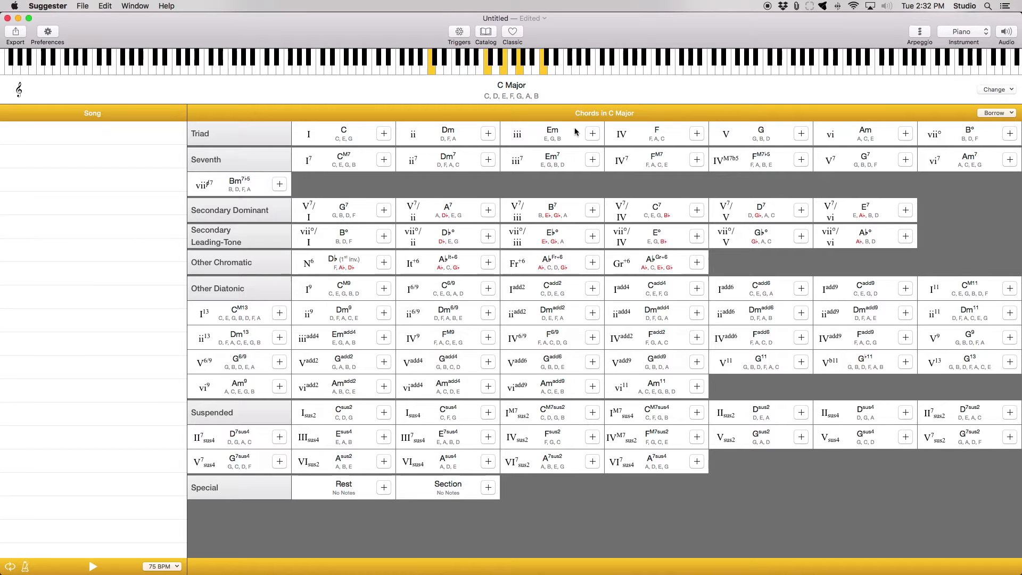
{"action": "left_click", "coordinate": [646, 140]}
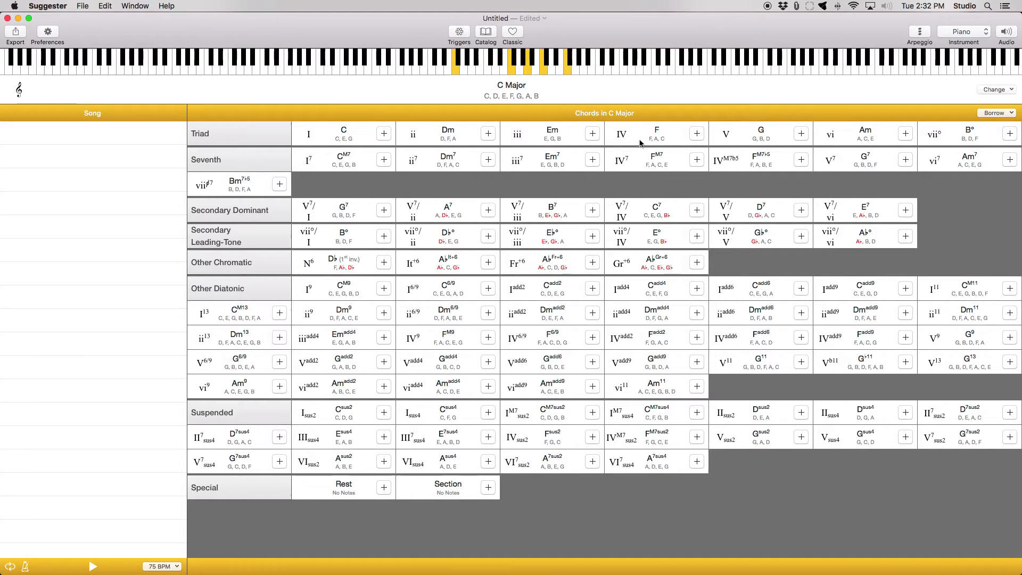
{"action": "left_click", "coordinate": [459, 138]}
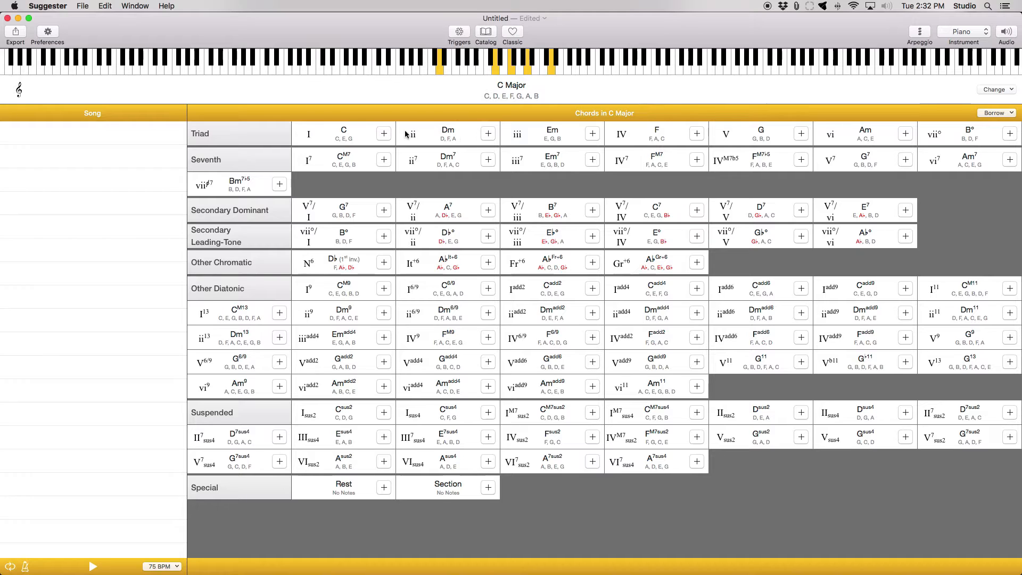
- Add the triads C, Em, F, F, C, Em, F and Dm to the song in that order and play the progression back
{"action": "left_click", "coordinate": [387, 135]}
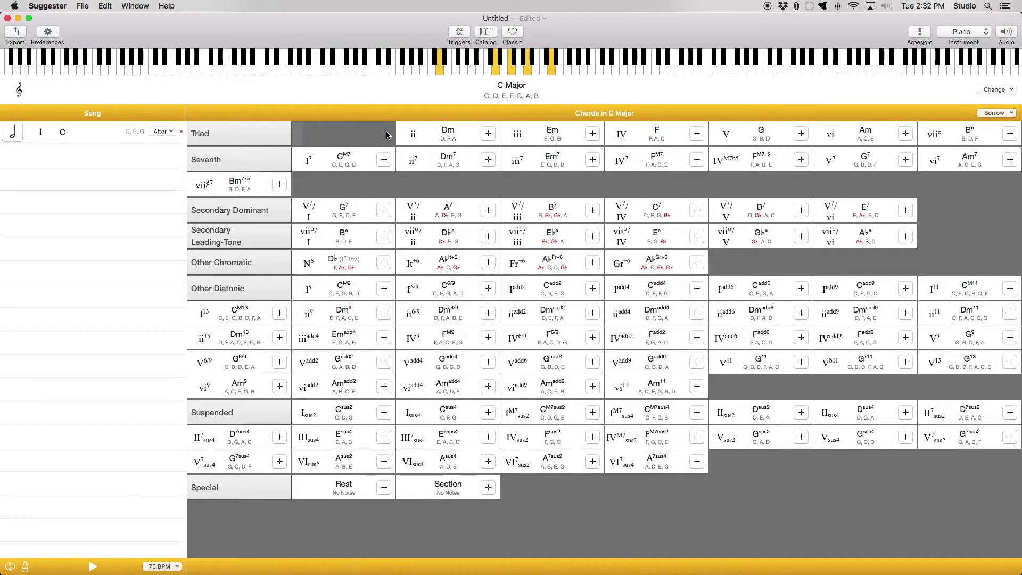
{"action": "left_click", "coordinate": [591, 134]}
{"action": "left_click", "coordinate": [693, 140]}
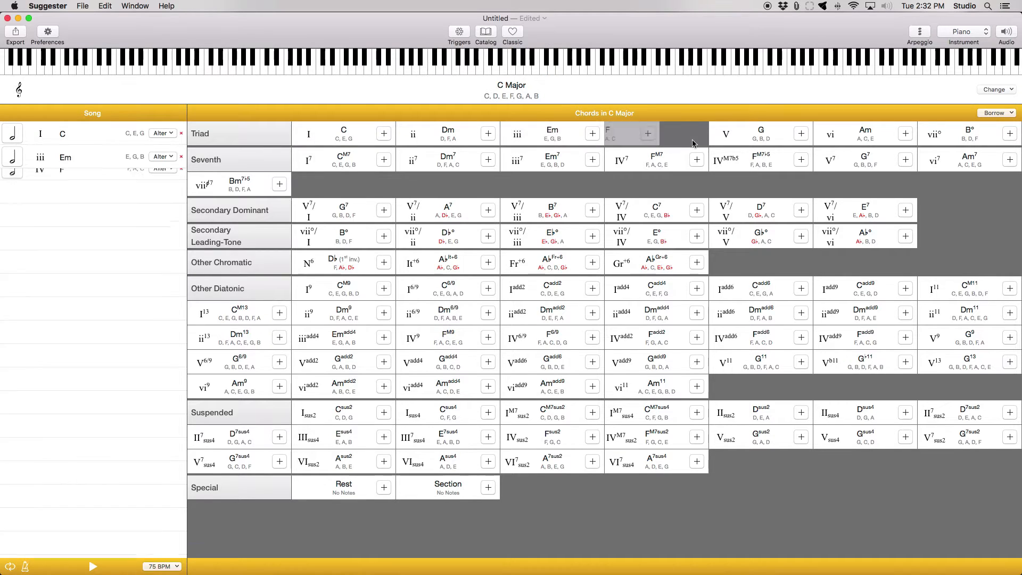
{"action": "left_click", "coordinate": [694, 140]}
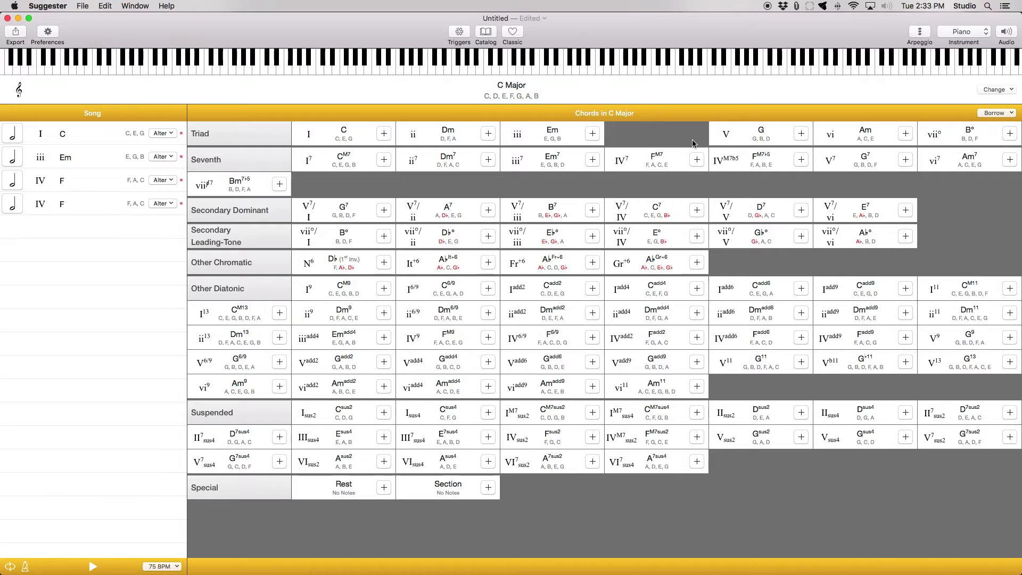
{"action": "left_click", "coordinate": [383, 136]}
{"action": "left_click", "coordinate": [602, 139]}
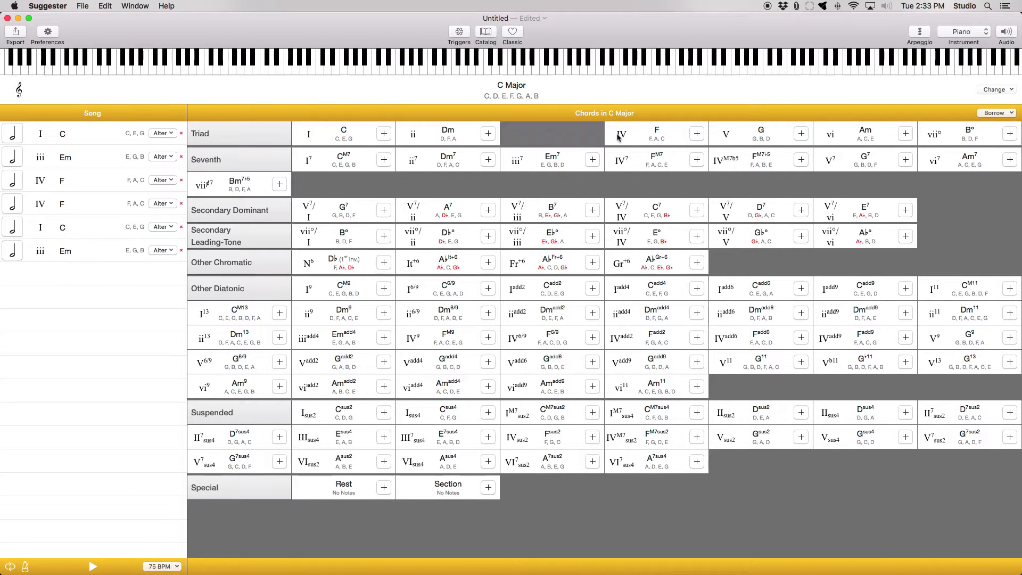
{"action": "left_click", "coordinate": [695, 140]}
{"action": "left_click", "coordinate": [485, 138]}
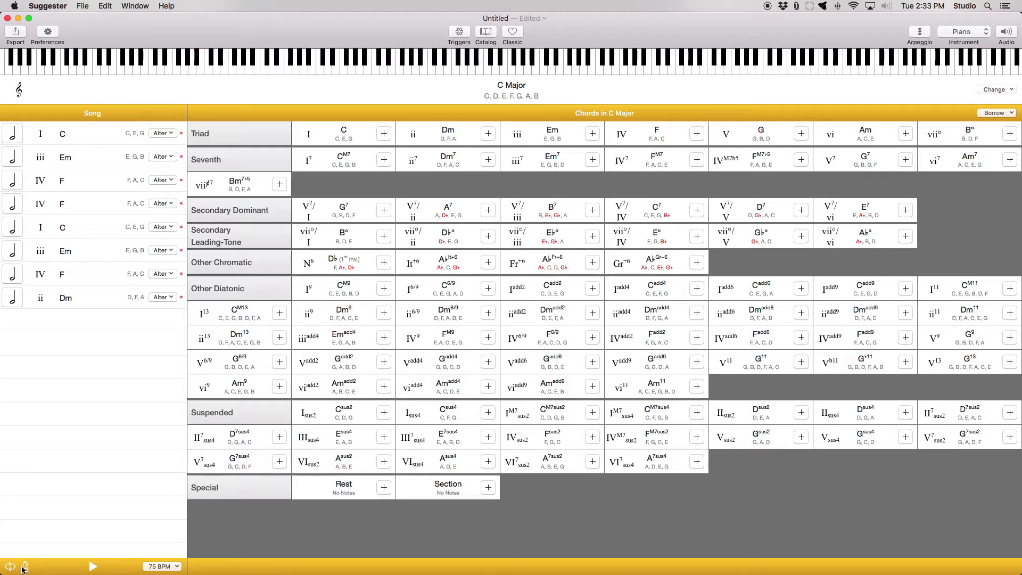
{"action": "left_click", "coordinate": [90, 568]}
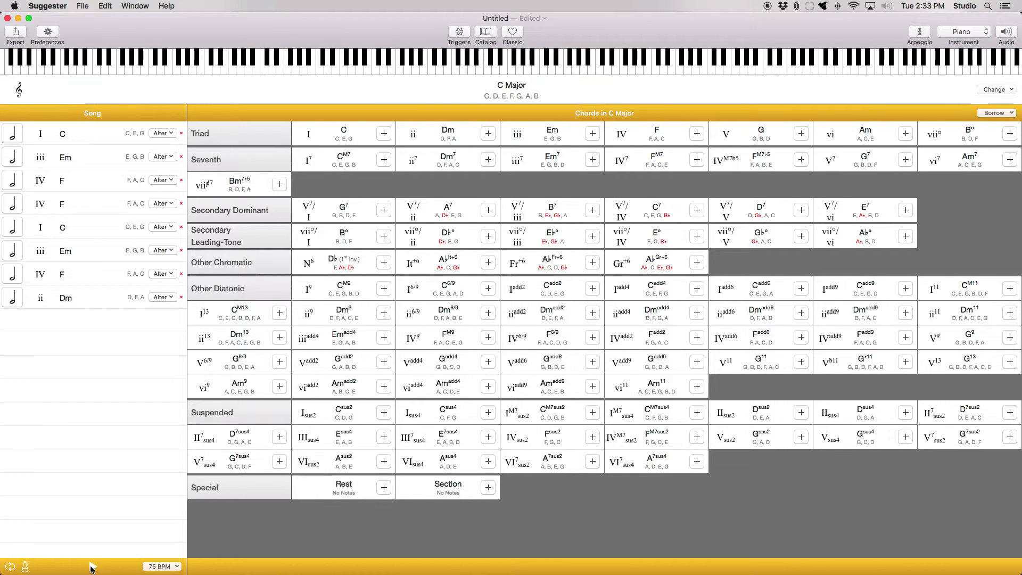
{"action": "left_click", "coordinate": [92, 567]}
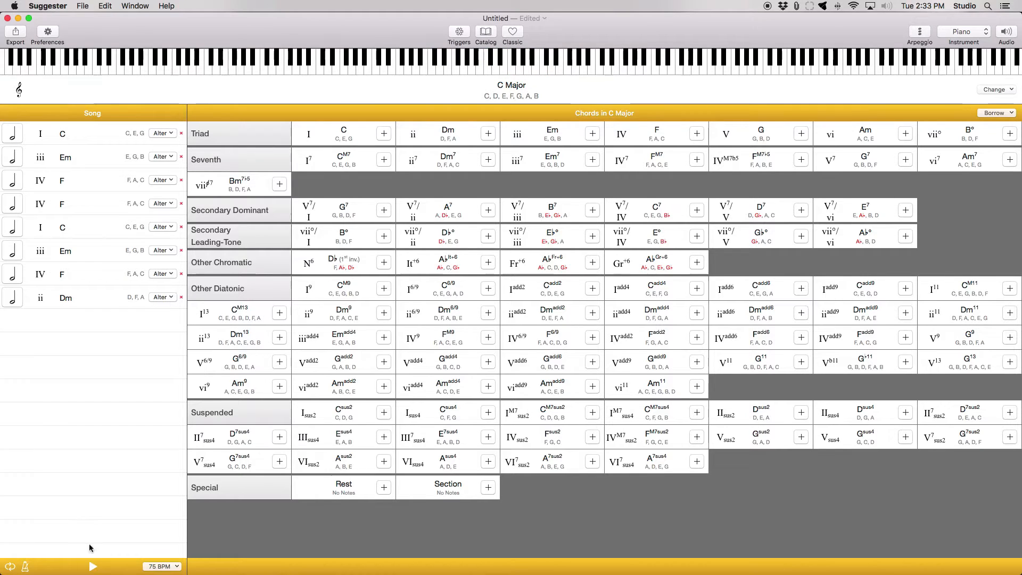
- Export the progression as a MIDI file named cmaj into the home folder's Music folder
{"action": "left_click", "coordinate": [88, 7]}
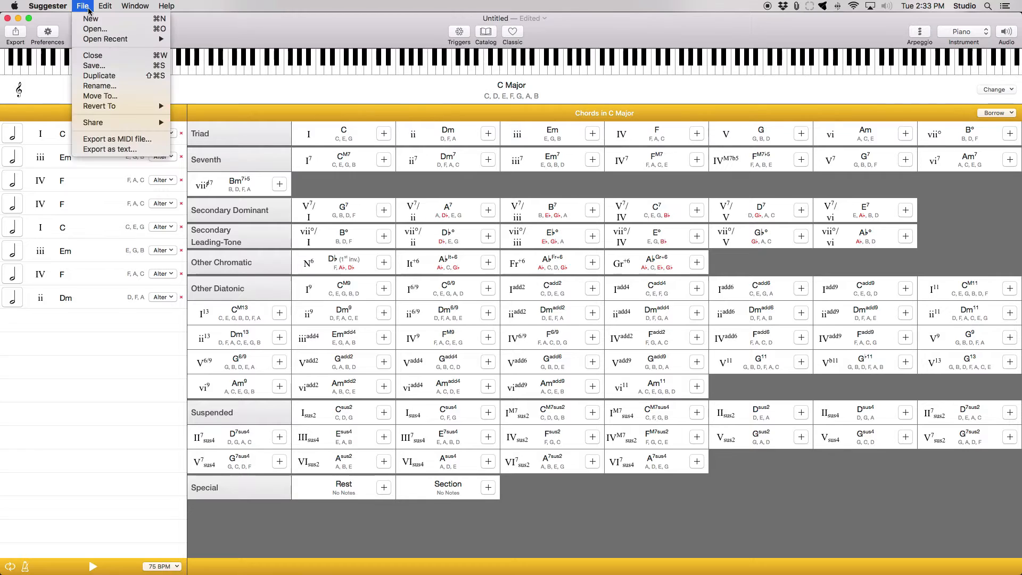
{"action": "left_click", "coordinate": [122, 139]}
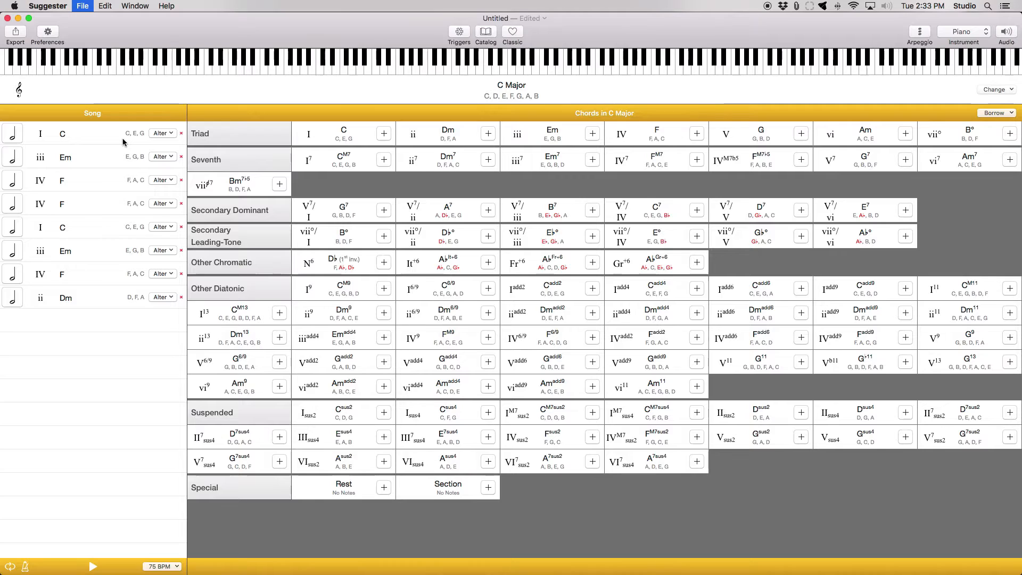
{"action": "left_click", "coordinate": [351, 131]}
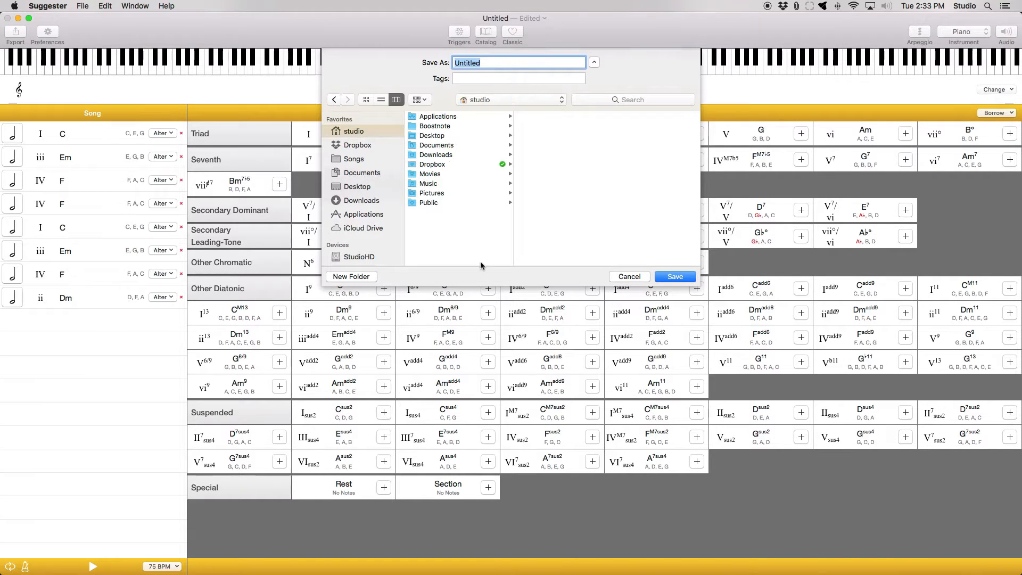
{"action": "left_click", "coordinate": [448, 184]}
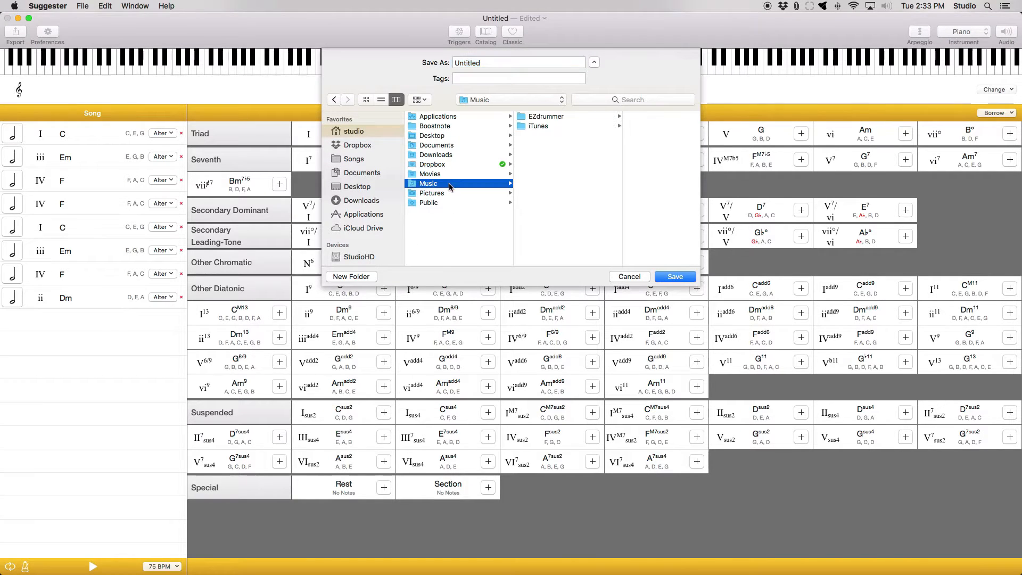
{"action": "left_click", "coordinate": [503, 63]}
{"action": "type", "text": "cmaj"}
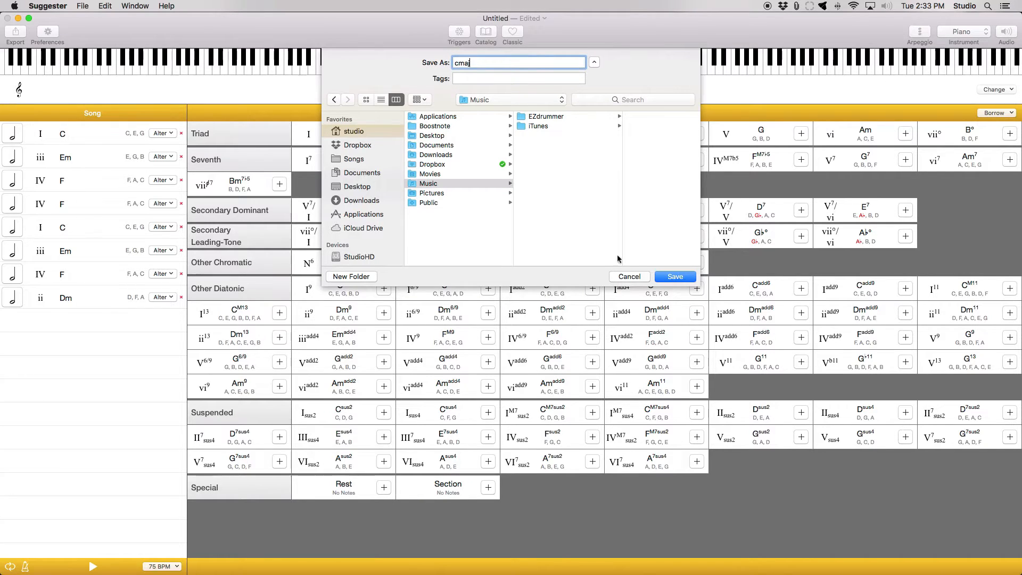
{"action": "left_click", "coordinate": [662, 277]}
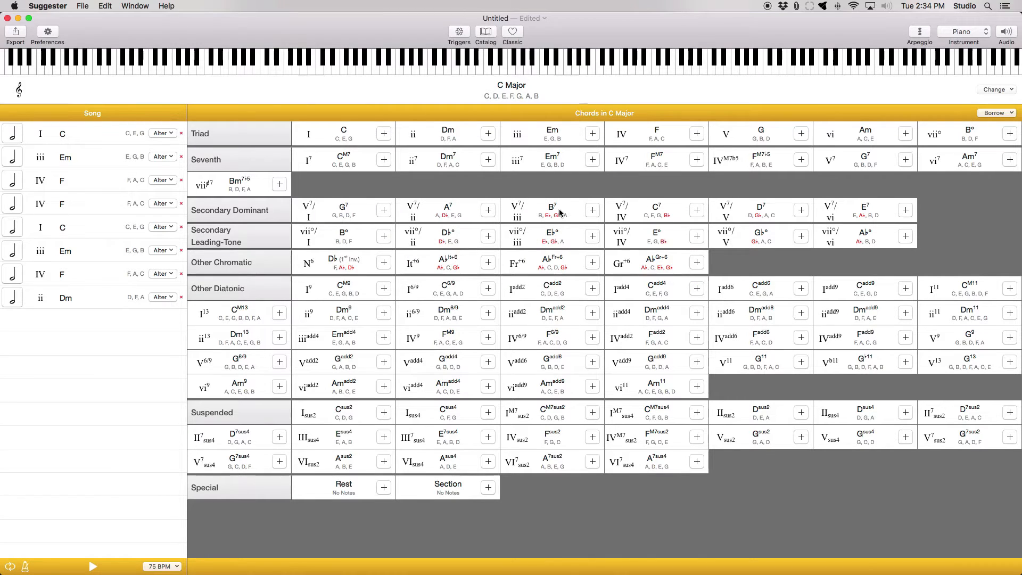
- Switch to the Studio One song and set its tempo to 75
{"action": "key", "text": "super+Tab"}
{"action": "key", "text": "super+Tab"}
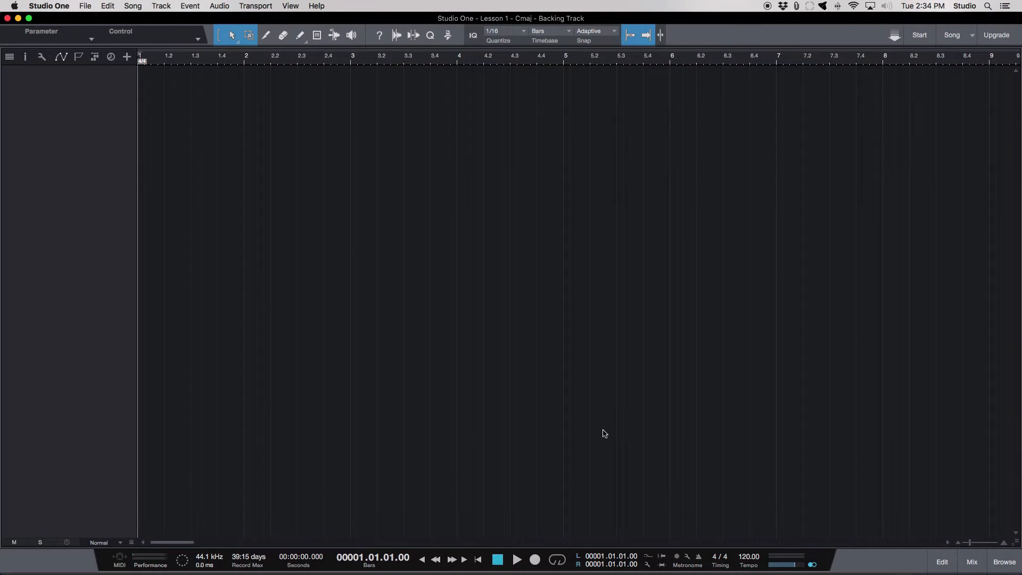
{"action": "left_click", "coordinate": [750, 556]}
{"action": "type", "text": "75"}
{"action": "key", "text": "Return"}
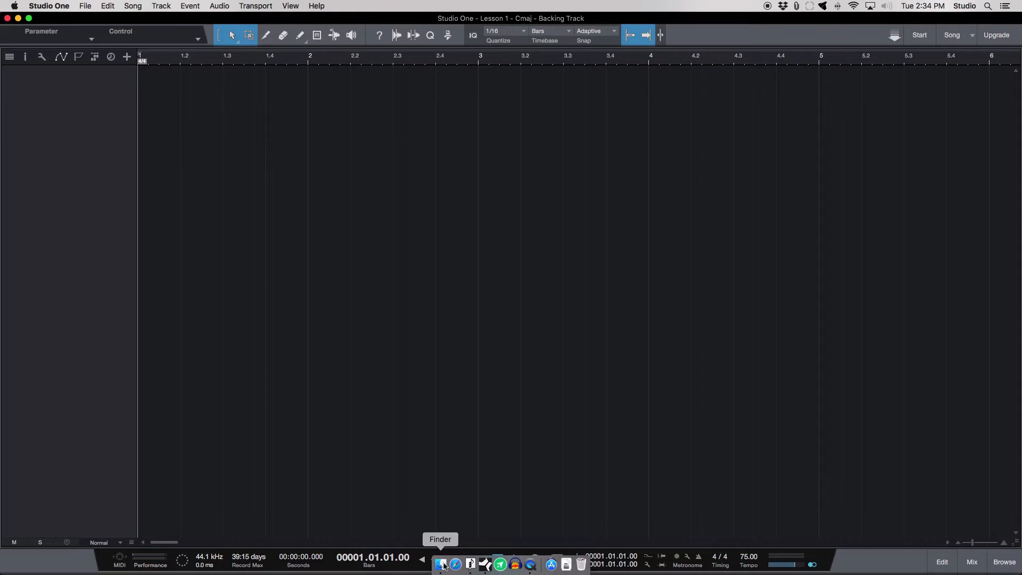
- Import cmaj.mid from the home folder's Music folder into the Studio One arrangement at bar 1 and close the Finder window
{"action": "left_click", "coordinate": [445, 566]}
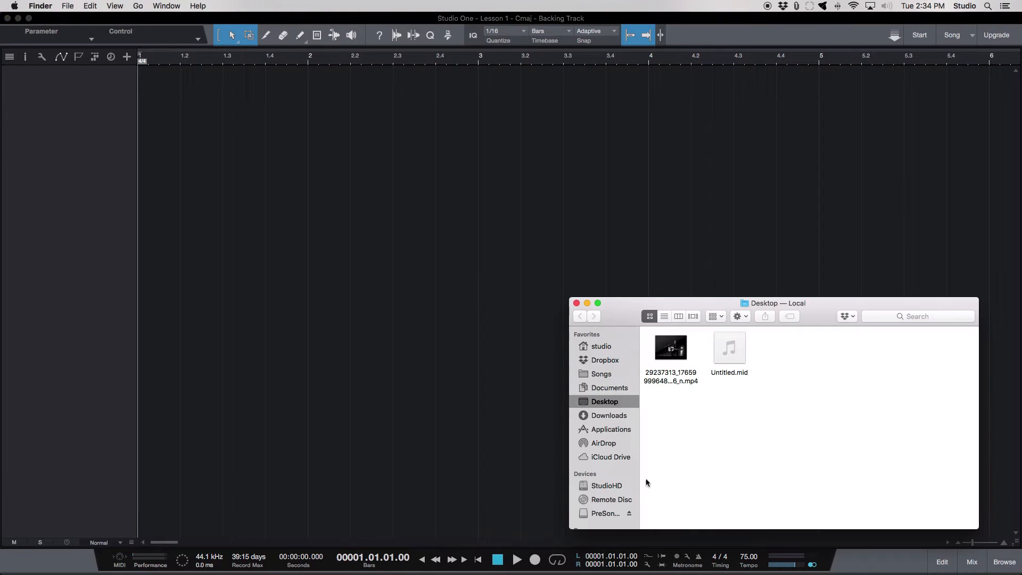
{"action": "left_click", "coordinate": [605, 351]}
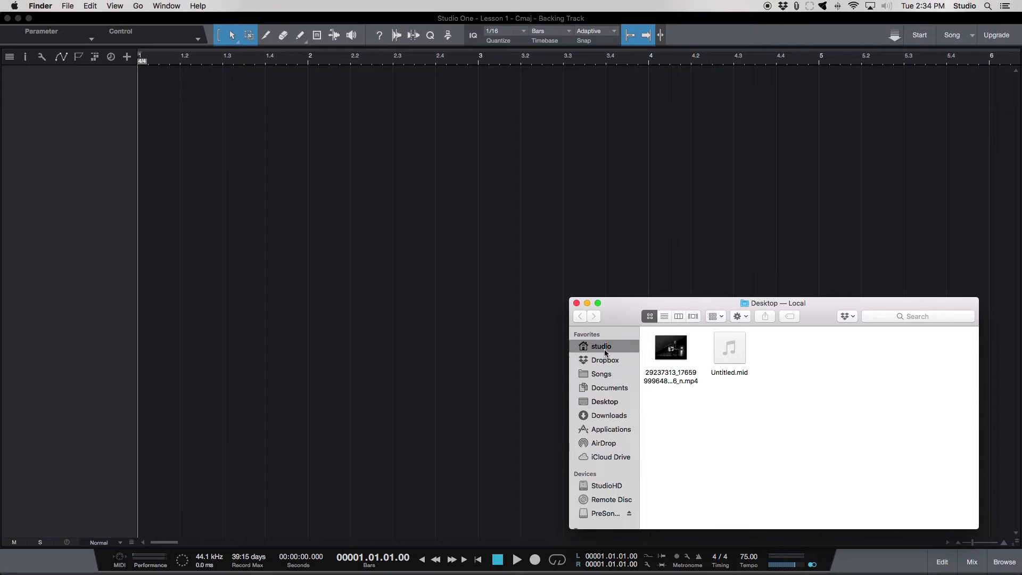
{"action": "left_click", "coordinate": [689, 399]}
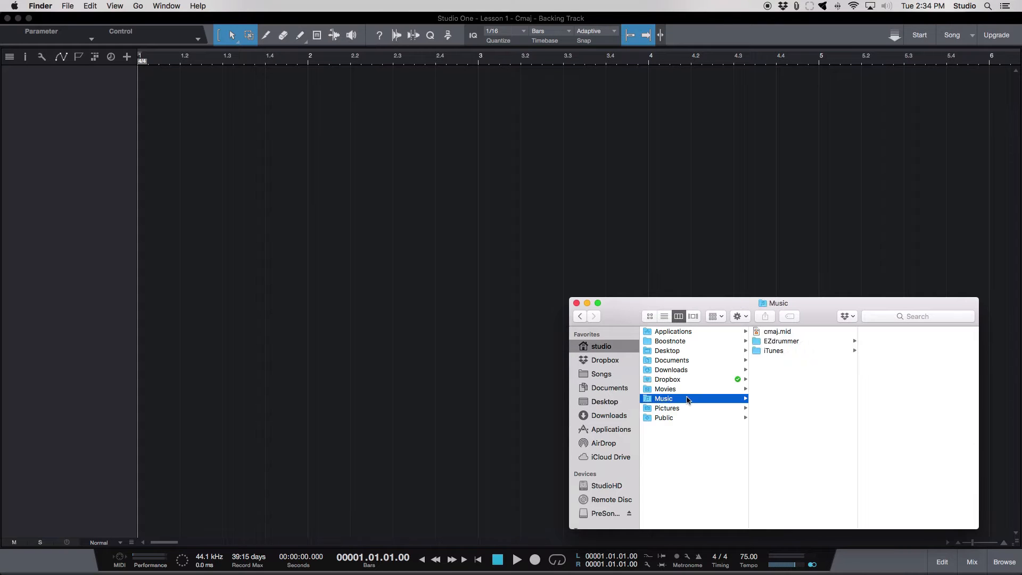
{"action": "left_click_drag", "start_coordinate": [767, 331], "coordinate": [157, 115]}
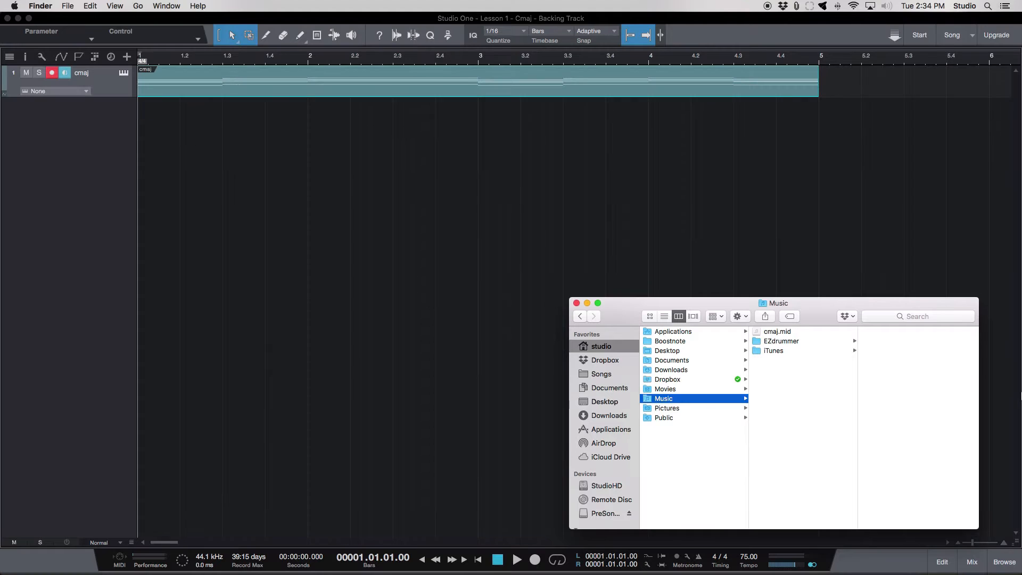
{"action": "left_click", "coordinate": [576, 303]}
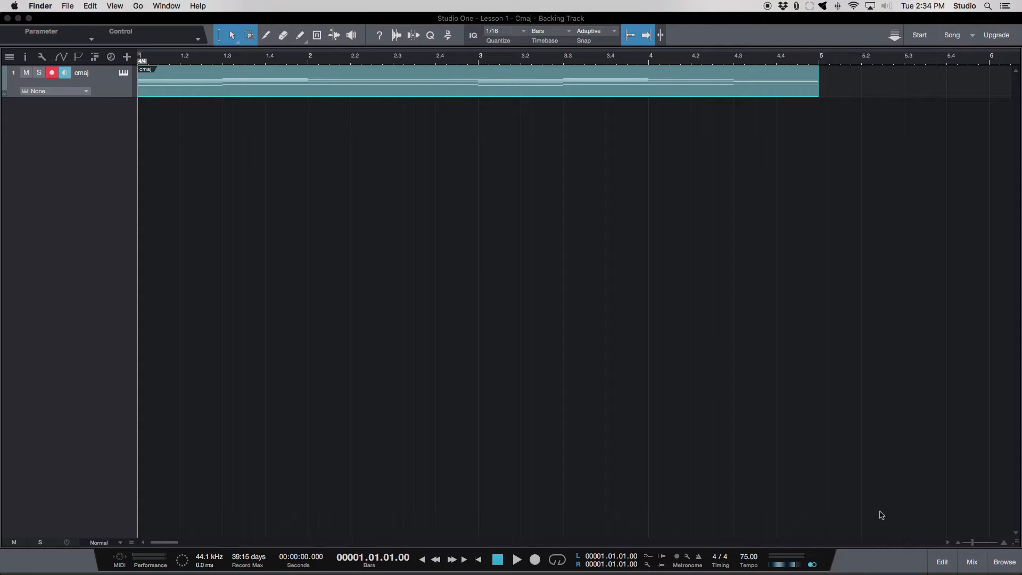
- Load the Presence keyboard preset Rock Organ onto the cmaj track and play the chords back
{"action": "left_click", "coordinate": [1004, 564]}
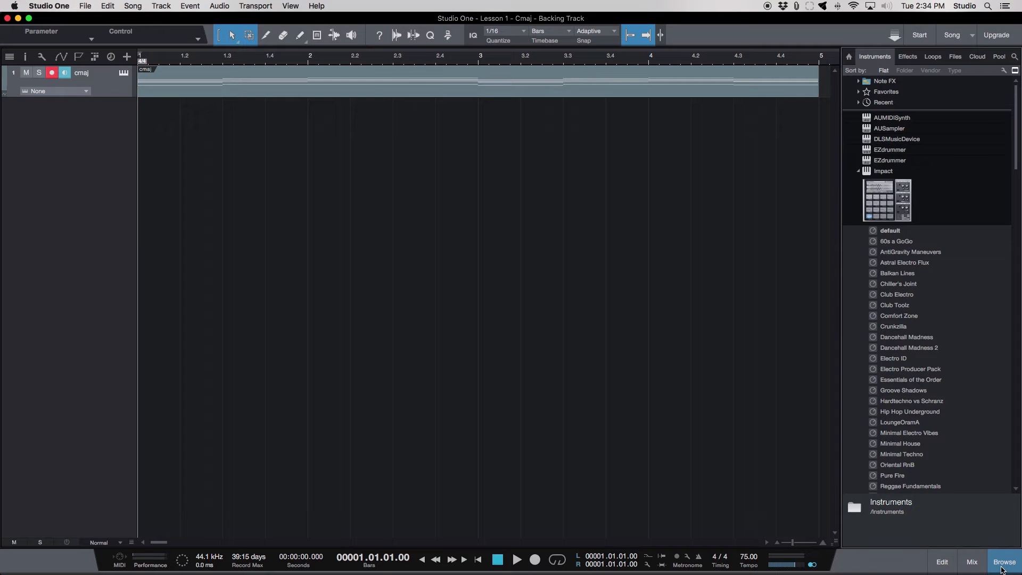
{"action": "scroll", "coordinate": [963, 307], "scroll_direction": "down", "scroll_amount": 20}
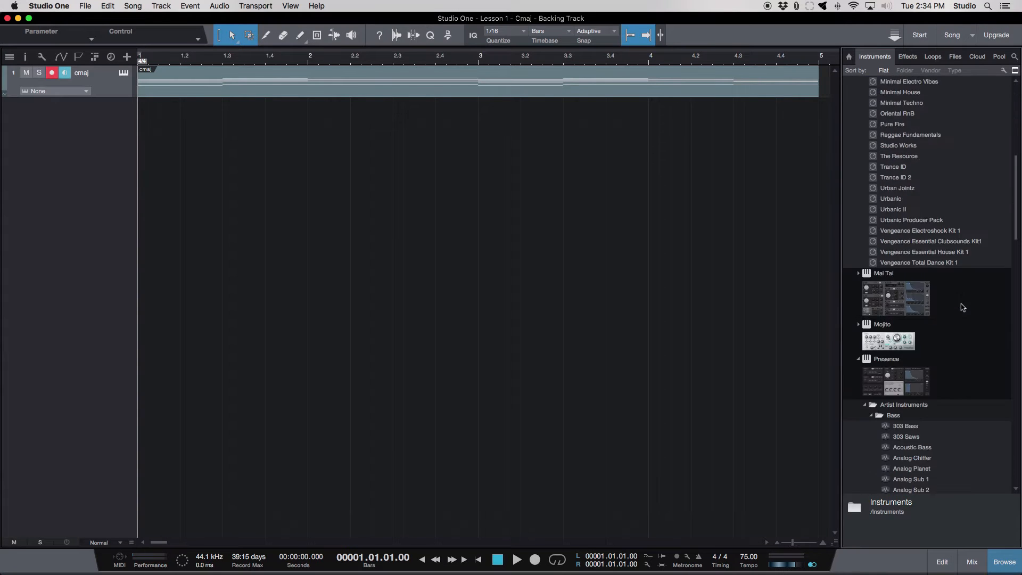
{"action": "scroll", "coordinate": [962, 308], "scroll_direction": "down", "scroll_amount": 12}
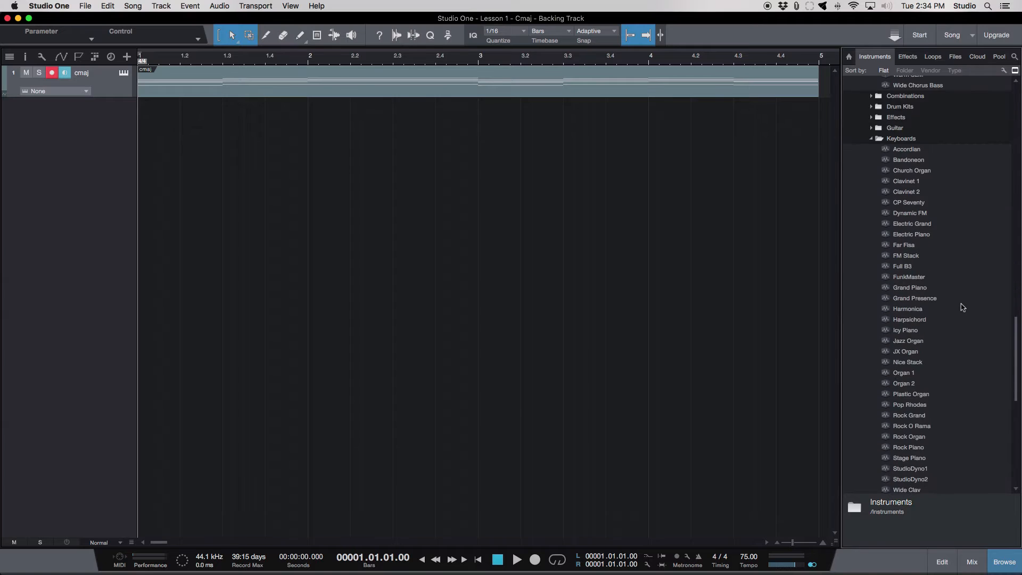
{"action": "scroll", "coordinate": [917, 239], "scroll_direction": "down", "scroll_amount": 5}
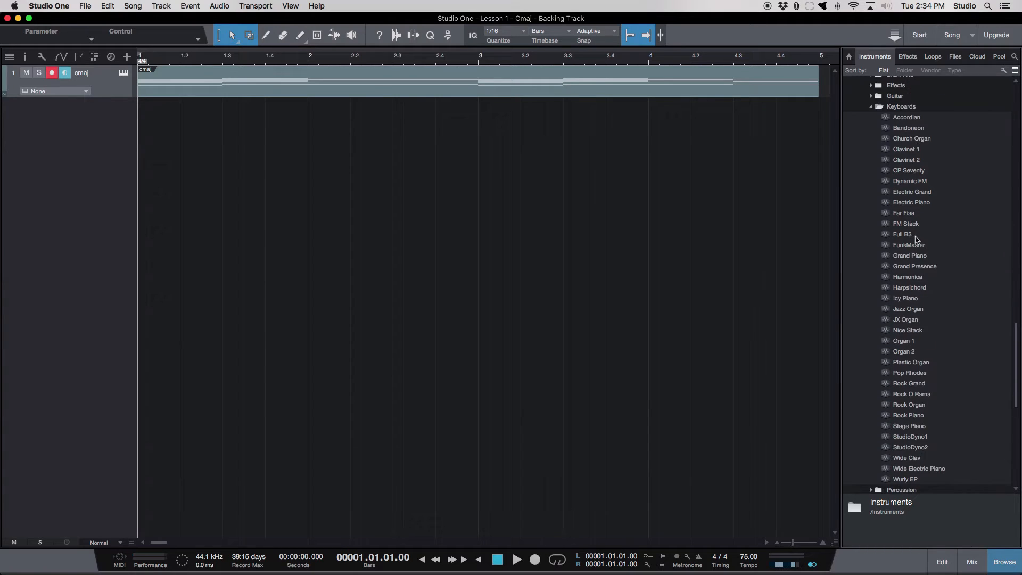
{"action": "scroll", "coordinate": [917, 240], "scroll_direction": "down", "scroll_amount": 3}
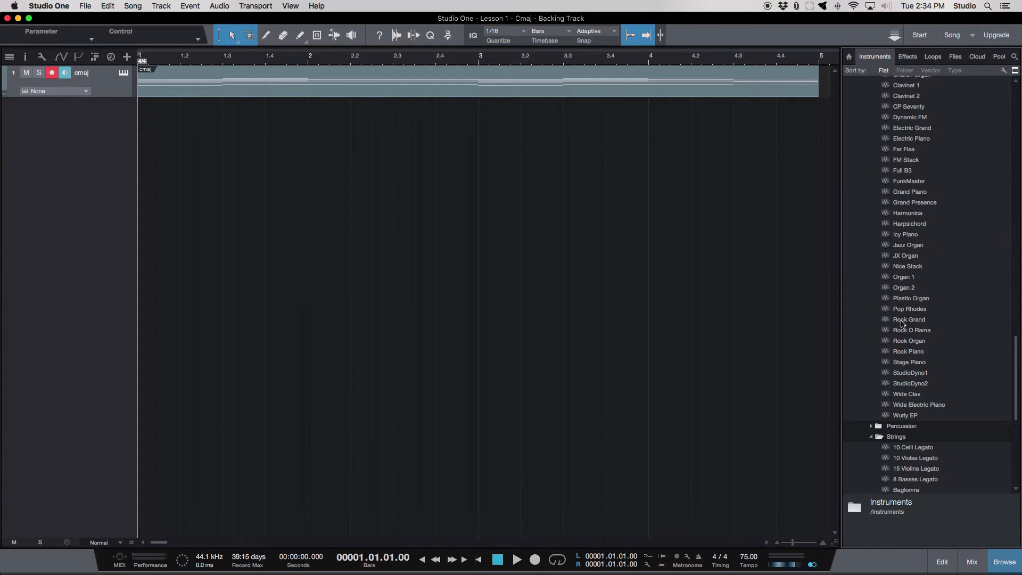
{"action": "left_click", "coordinate": [916, 341]}
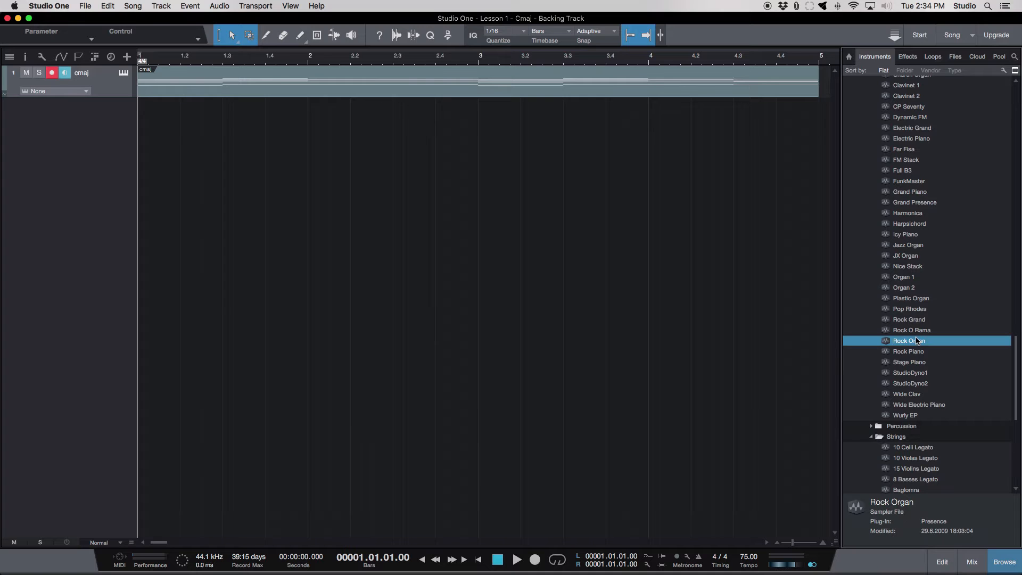
{"action": "left_click_drag", "start_coordinate": [917, 341], "coordinate": [113, 89]}
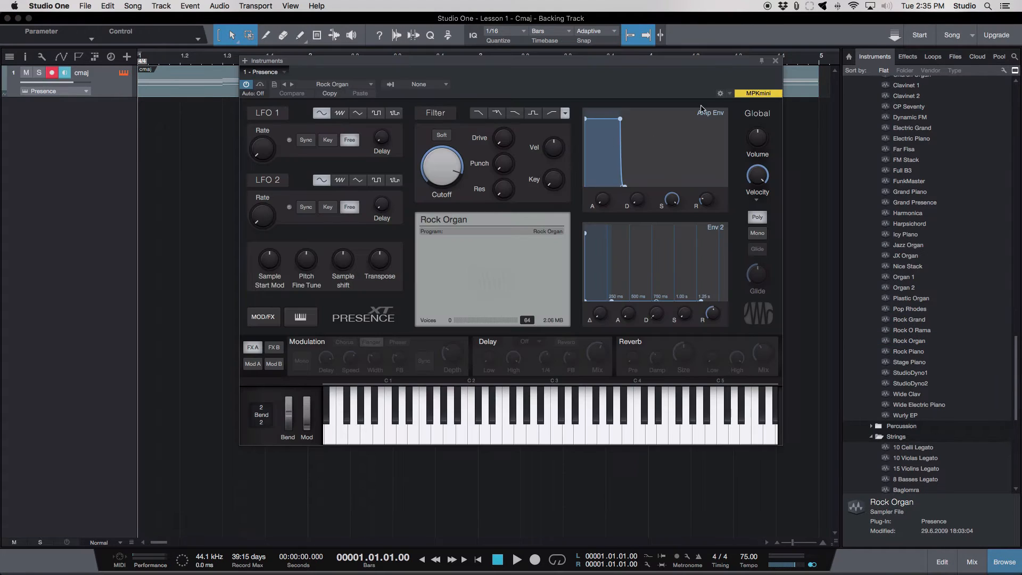
{"action": "left_click", "coordinate": [775, 62]}
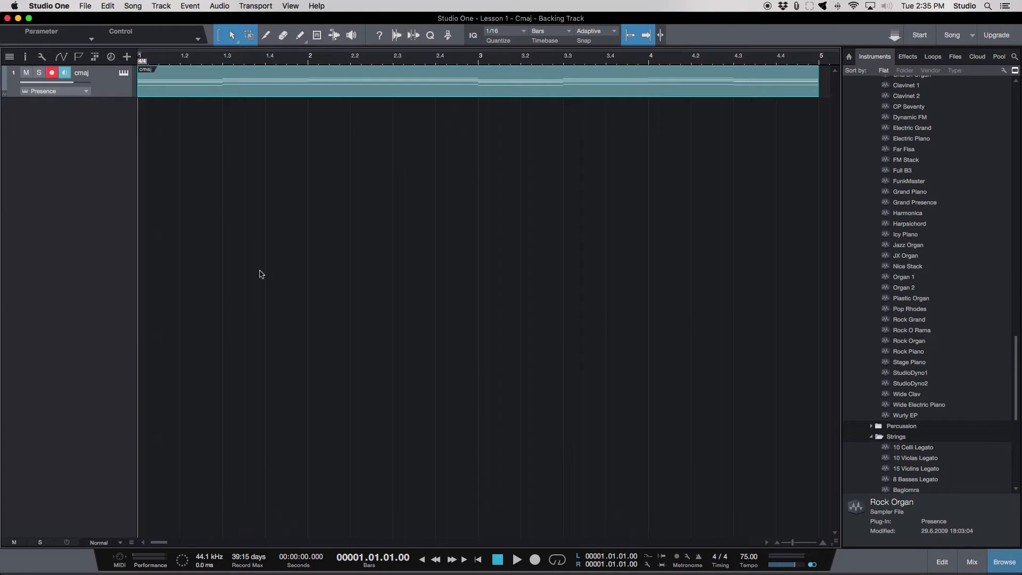
{"action": "left_click", "coordinate": [518, 561]}
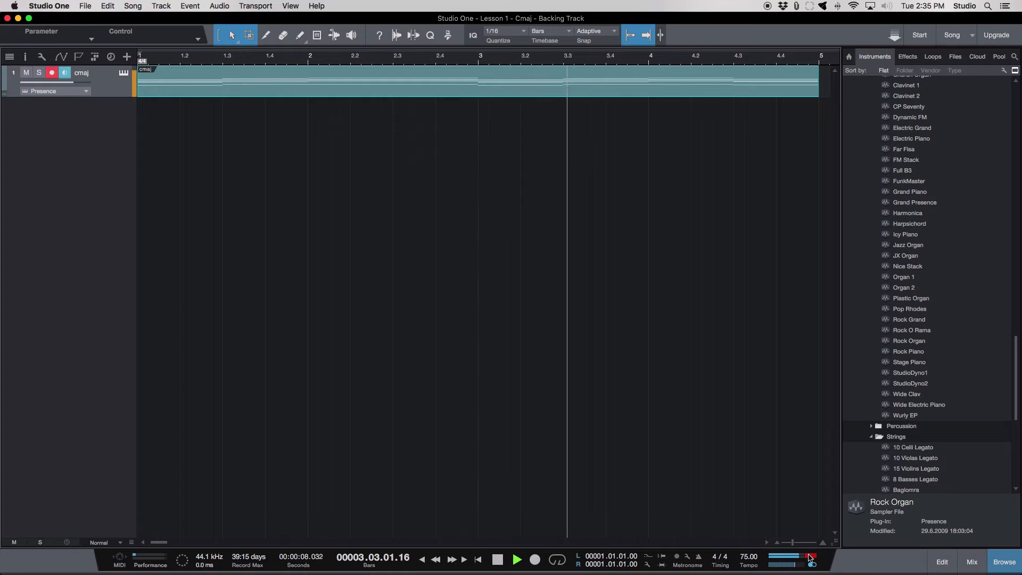
{"action": "key", "text": "space"}
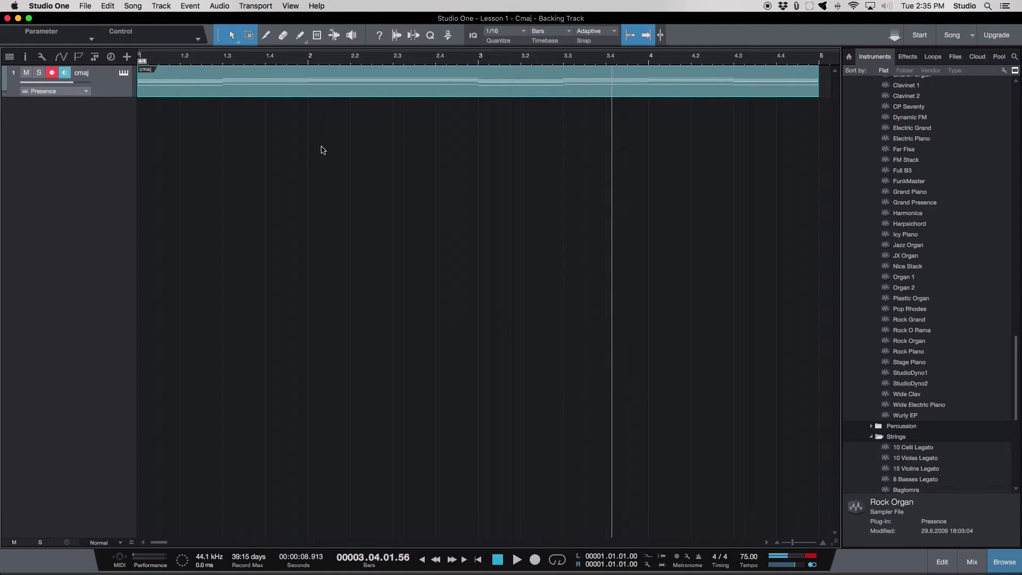
- Open the cmaj clip's notes and cut the lowest row of bass notes beneath the chords
{"action": "double_click", "coordinate": [156, 95]}
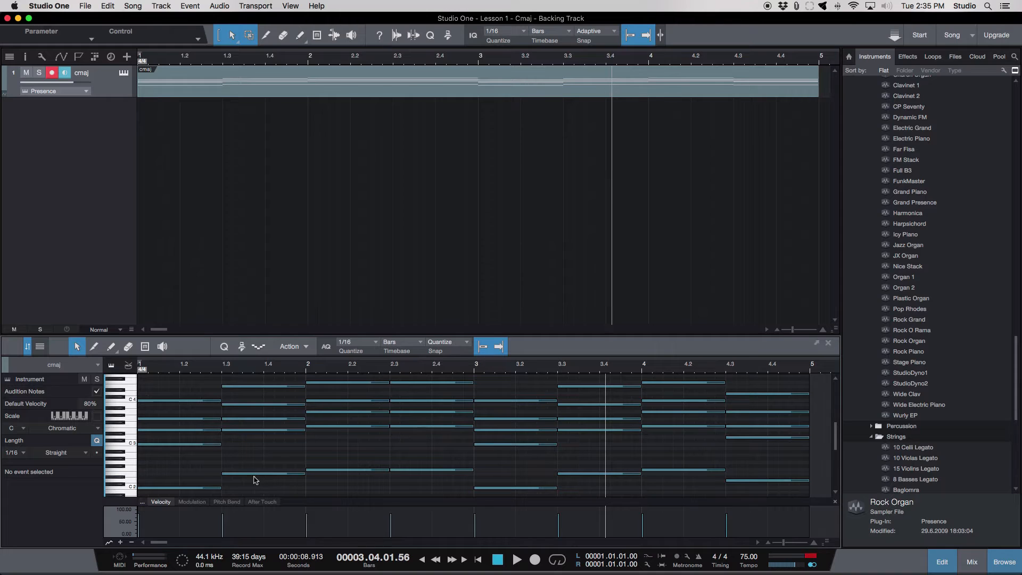
{"action": "scroll", "coordinate": [257, 479], "scroll_direction": "down", "scroll_amount": 5}
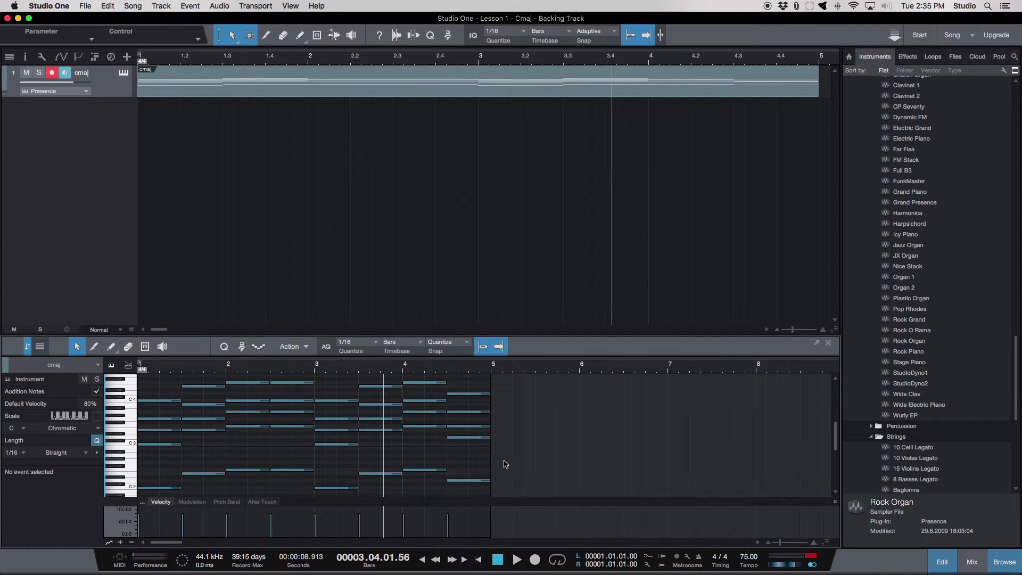
{"action": "left_click_drag", "start_coordinate": [502, 457], "coordinate": [128, 500]}
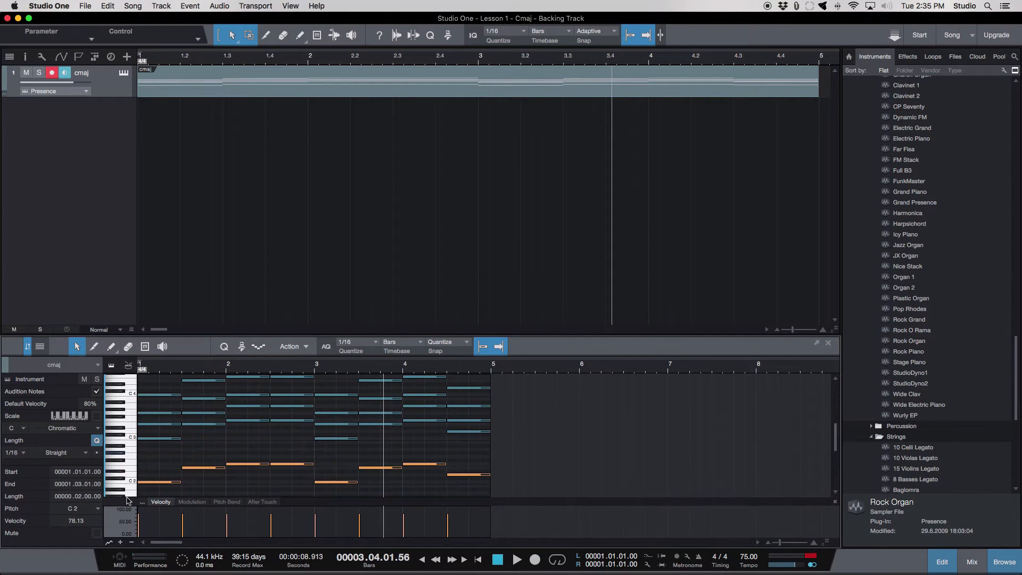
{"action": "key", "text": "Delete"}
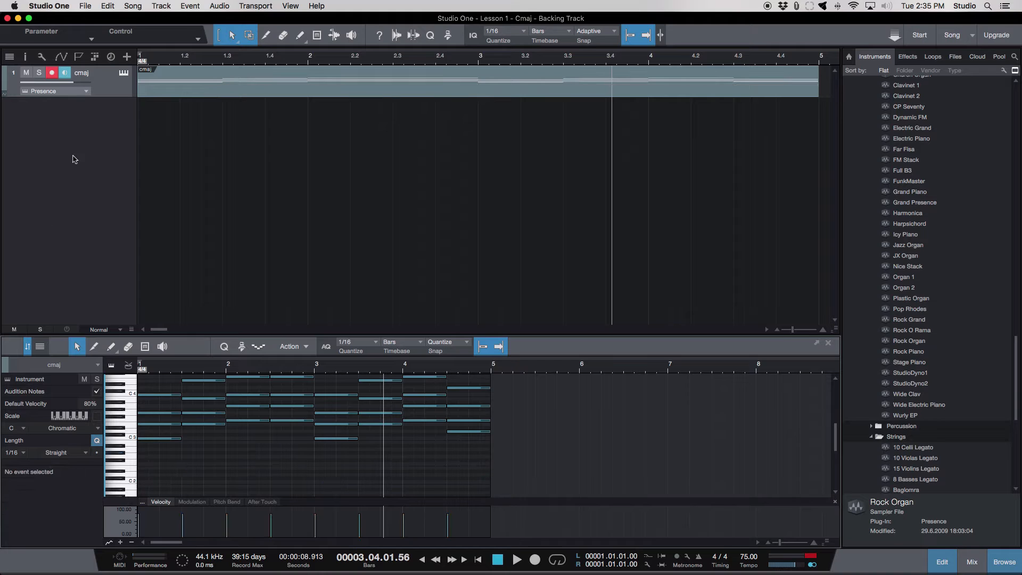
- Add a second instrument track, paste the cut bass notes into it and align the clip with bar 1
{"action": "right_click", "coordinate": [97, 137]}
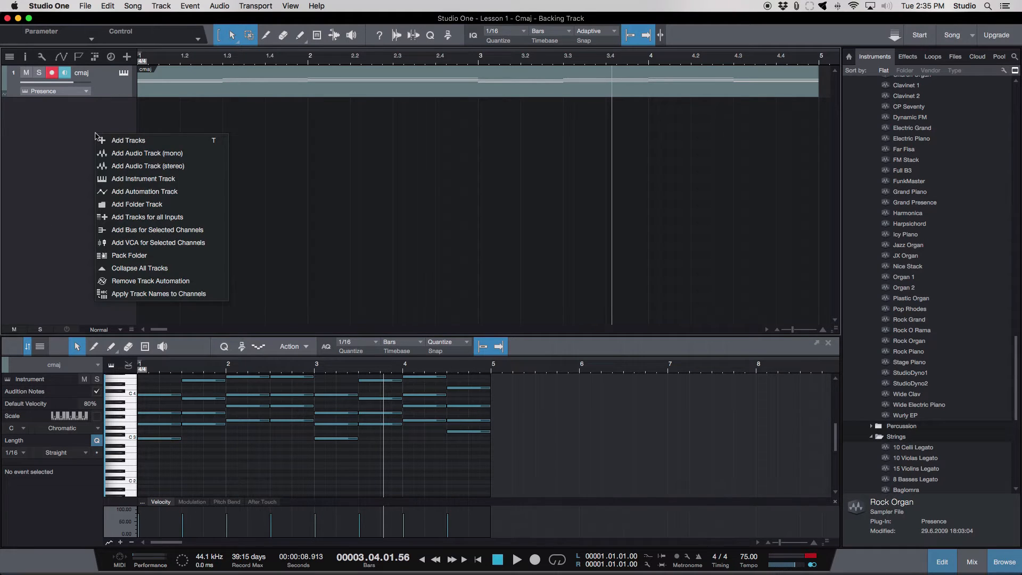
{"action": "left_click", "coordinate": [191, 184]}
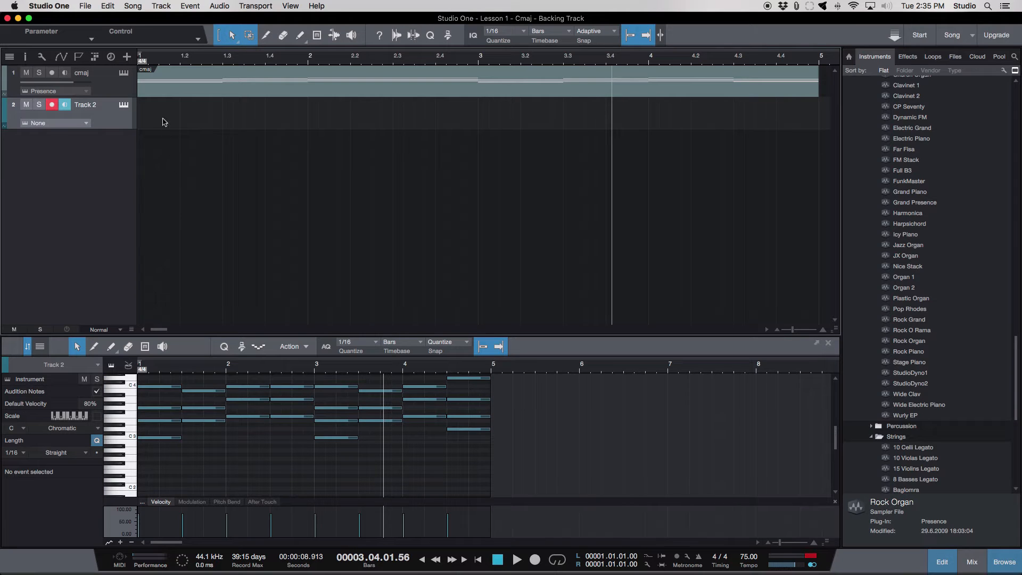
{"action": "key", "text": "super+v"}
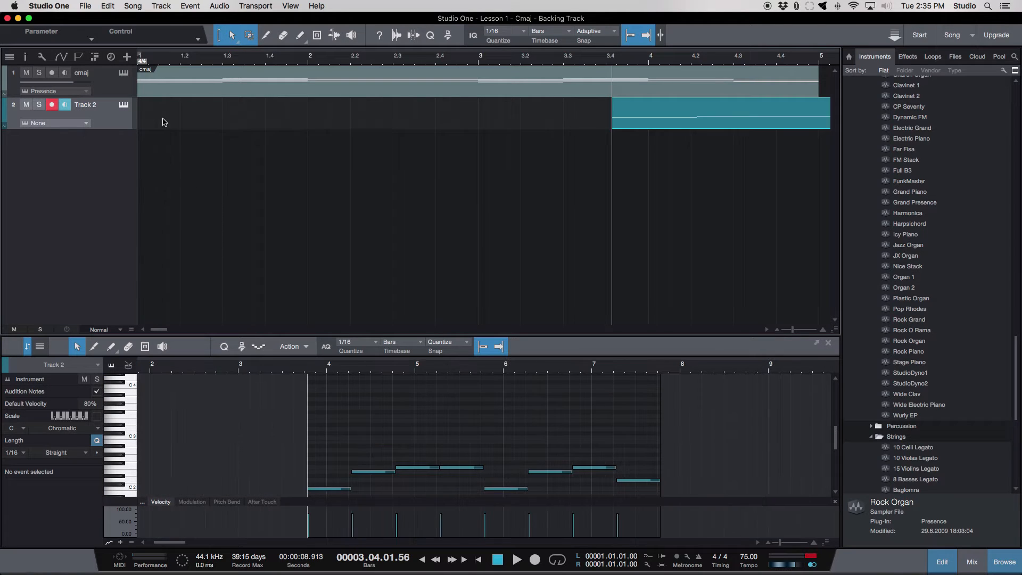
{"action": "left_click_drag", "start_coordinate": [746, 125], "coordinate": [281, 122]}
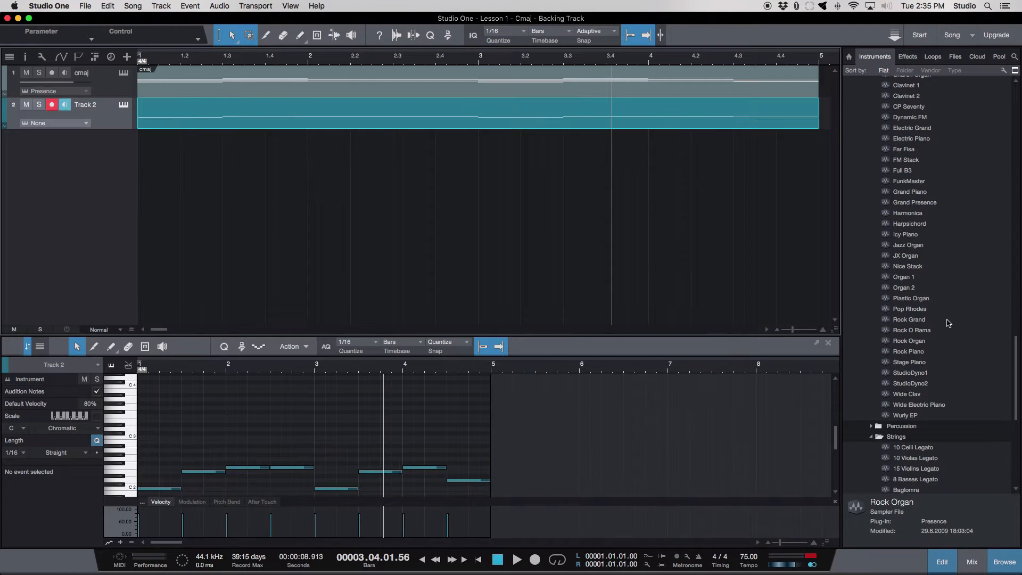
- Load the Presence bass preset Fingered Bass onto Track 2 and close the instrument window
{"action": "scroll", "coordinate": [948, 323], "scroll_direction": "up", "scroll_amount": 15}
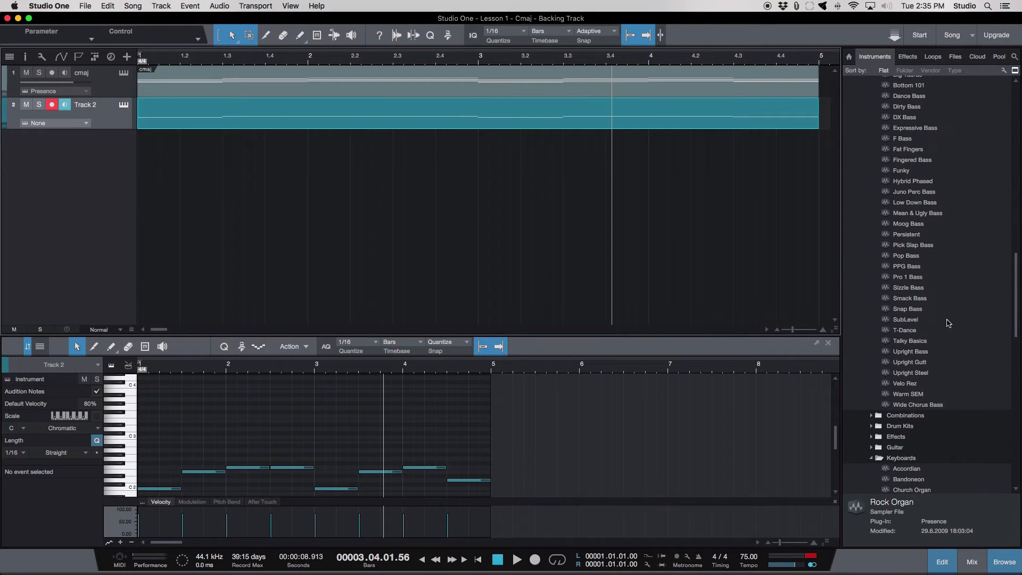
{"action": "scroll", "coordinate": [948, 323], "scroll_direction": "up", "scroll_amount": 6}
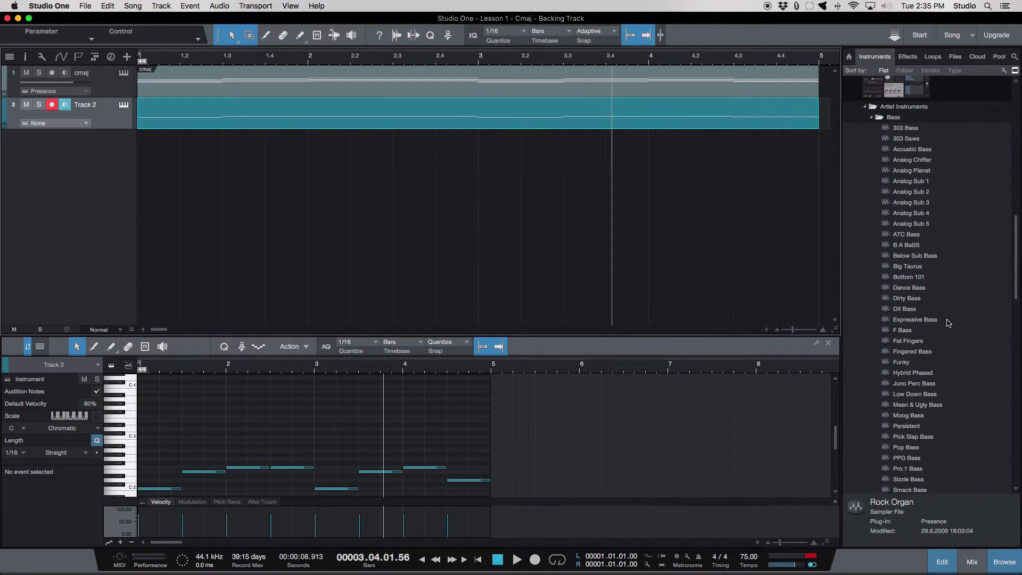
{"action": "left_click", "coordinate": [912, 352]}
{"action": "left_click_drag", "start_coordinate": [913, 353], "coordinate": [119, 123]}
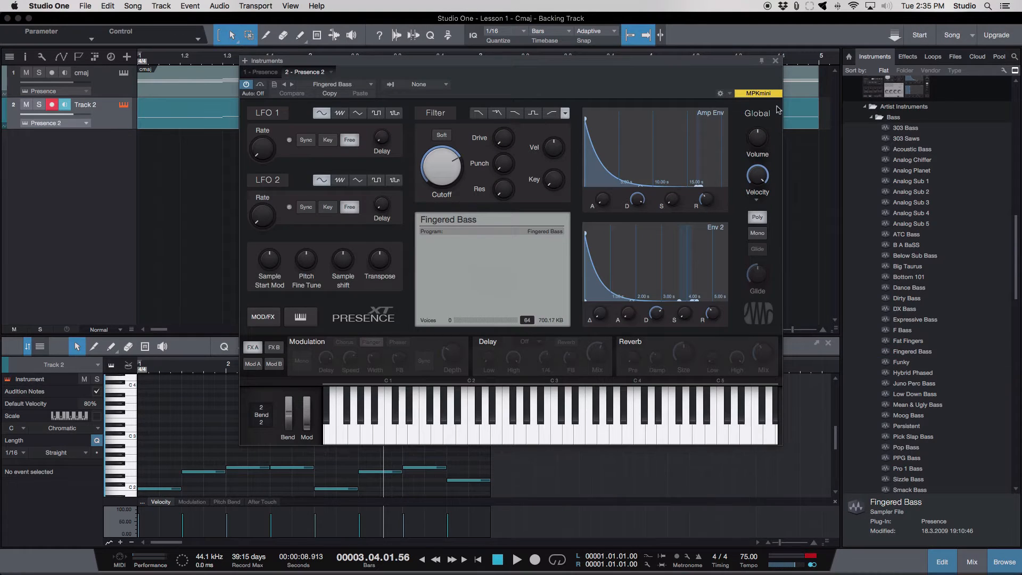
{"action": "left_click", "coordinate": [775, 61]}
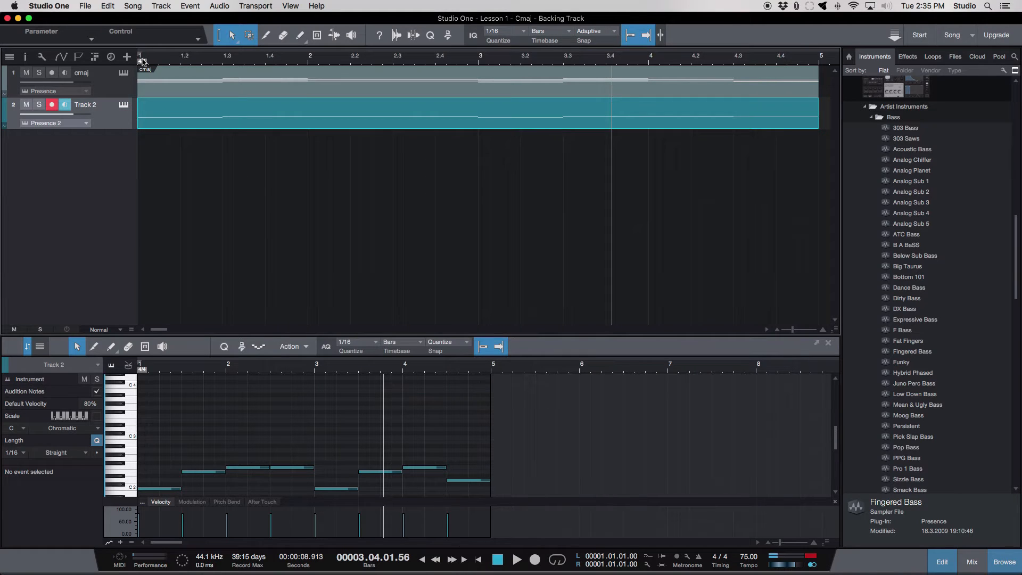
- Transpose all the bass notes on Track 2 down one octave, placing the first note at C 1
{"action": "double_click", "coordinate": [147, 126]}
{"action": "key", "text": "w"}
{"action": "key", "text": "w"}
{"action": "key", "text": "w"}
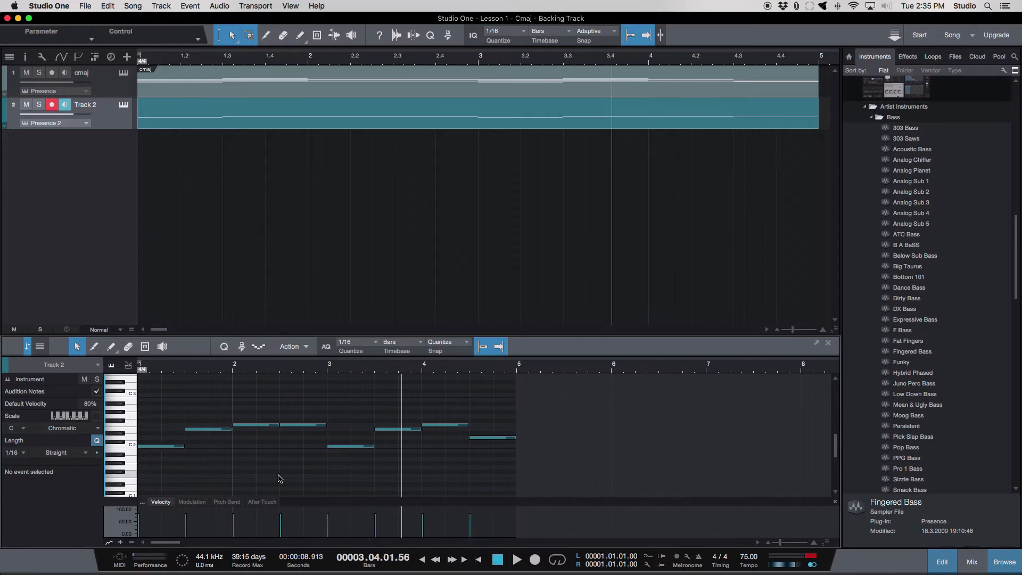
{"action": "left_click_drag", "start_coordinate": [144, 397], "coordinate": [524, 511]}
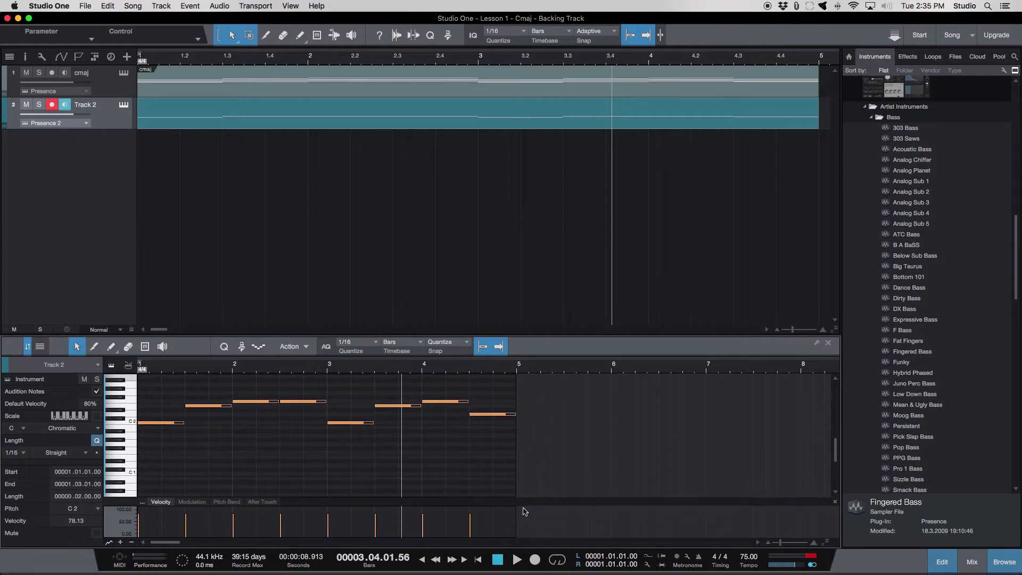
{"action": "left_click", "coordinate": [162, 426]}
{"action": "left_click_drag", "start_coordinate": [161, 390], "coordinate": [510, 473]}
{"action": "scroll", "coordinate": [151, 424], "scroll_direction": "up", "scroll_amount": 1}
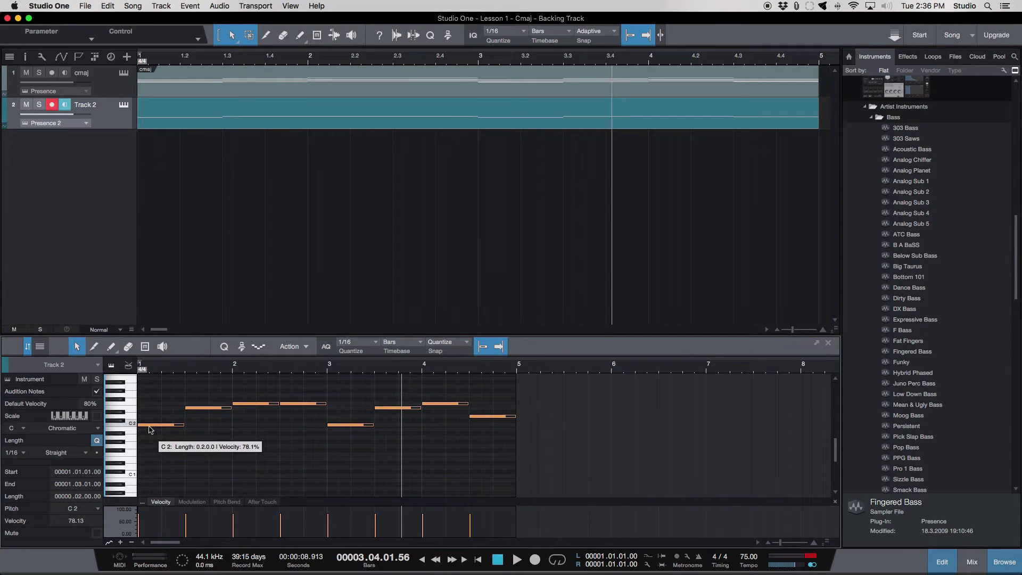
{"action": "left_click_drag", "start_coordinate": [150, 429], "coordinate": [150, 478]}
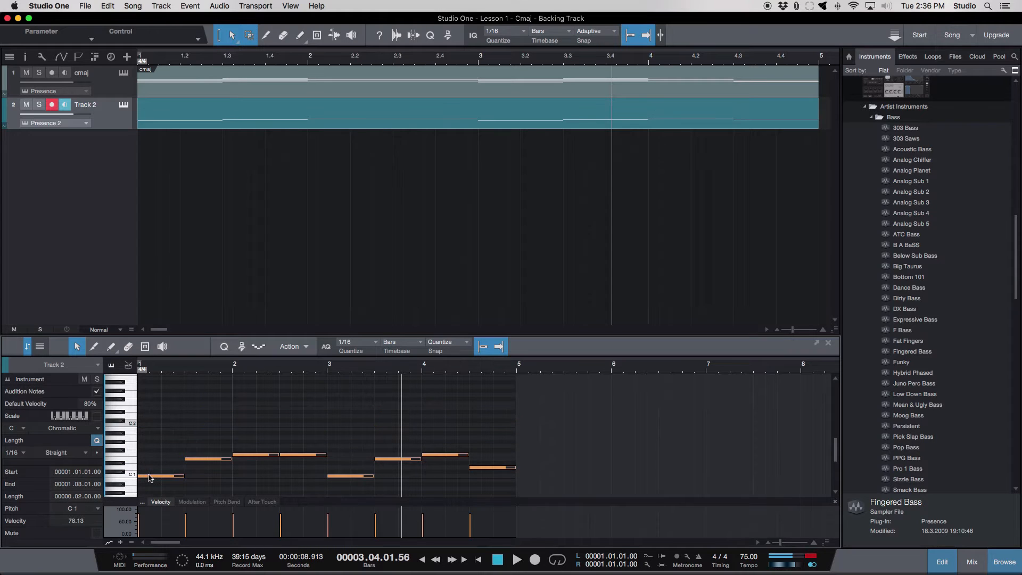
{"action": "left_click", "coordinate": [150, 476]}
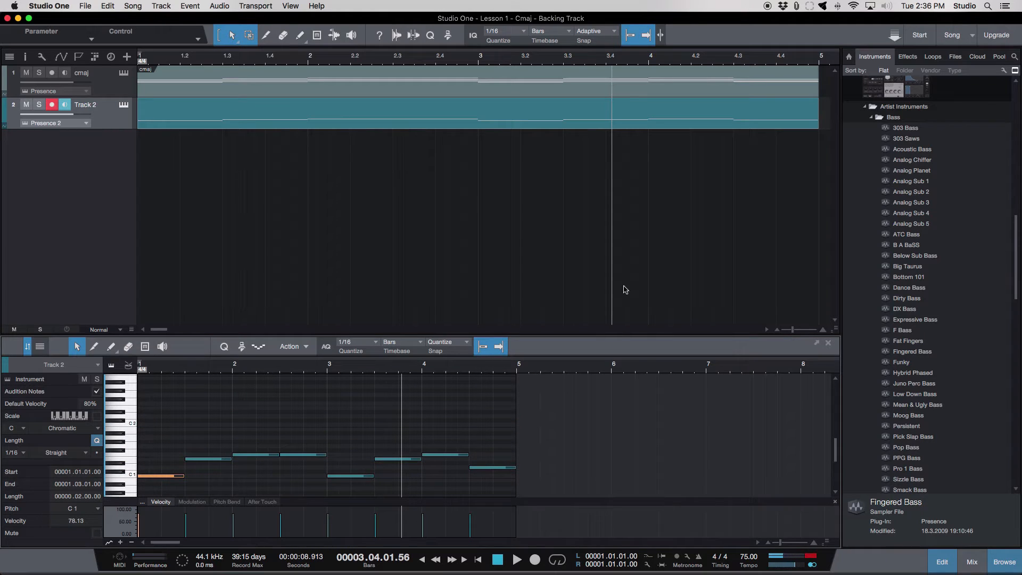
- Play the song from the start while lowering the cmaj track's volume to -11.0, and hide the browser and note editor
{"action": "left_click", "coordinate": [478, 560]}
{"action": "key", "text": "space"}
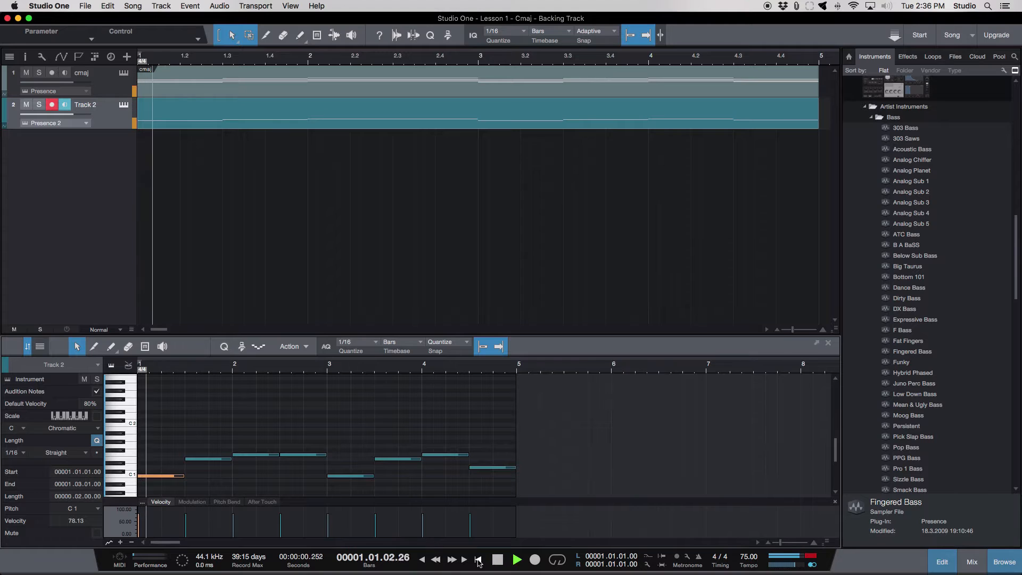
{"action": "left_click_drag", "start_coordinate": [72, 84], "coordinate": [54, 84]}
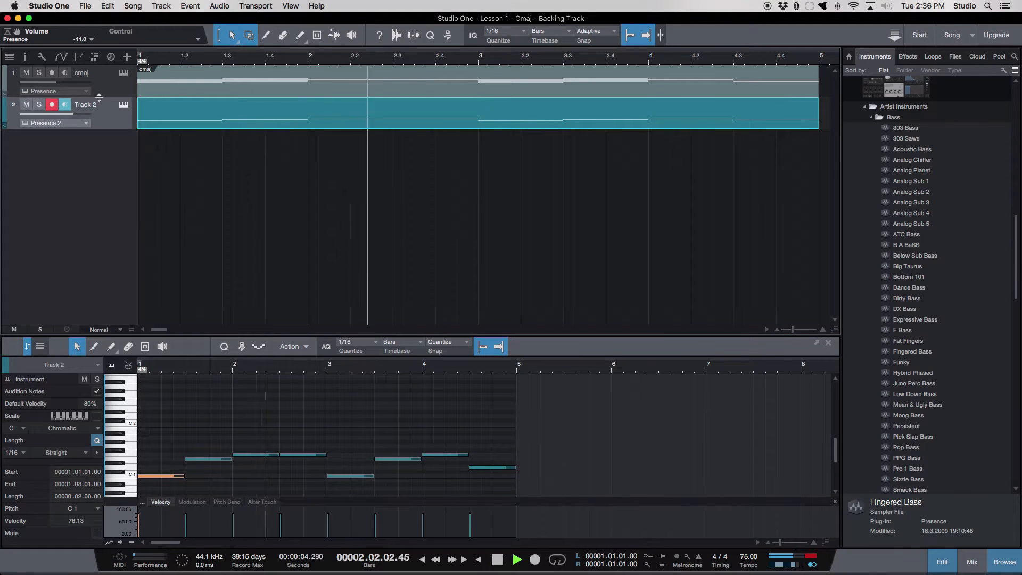
{"action": "left_click", "coordinate": [1004, 561]}
{"action": "left_click", "coordinate": [942, 561]}
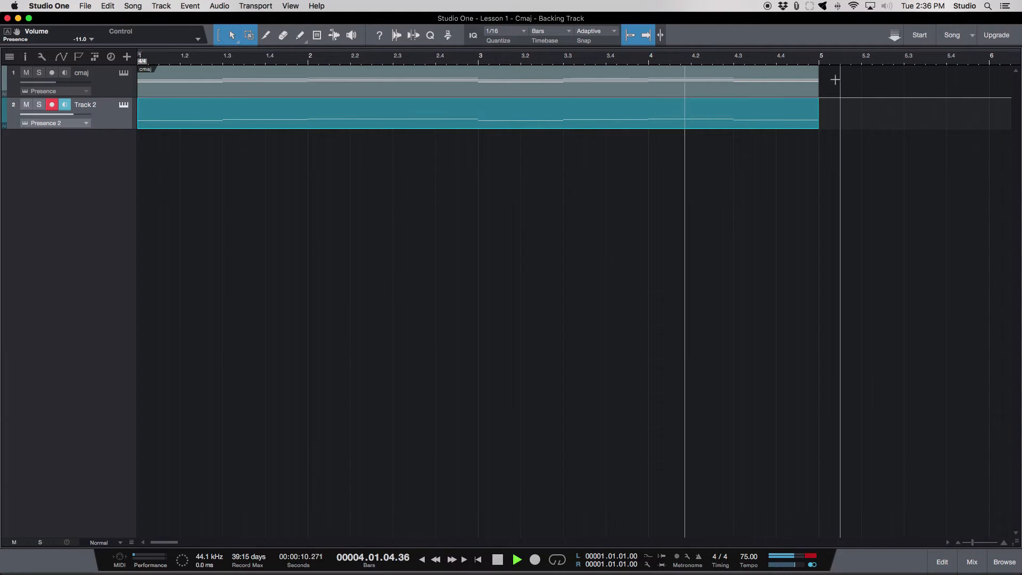
- Loop playback over bars 1 to 5 and raise Track 2's volume to +2.1 while it plays
{"action": "left_click_drag", "start_coordinate": [826, 50], "coordinate": [140, 58]}
{"action": "left_click", "coordinate": [556, 560]}
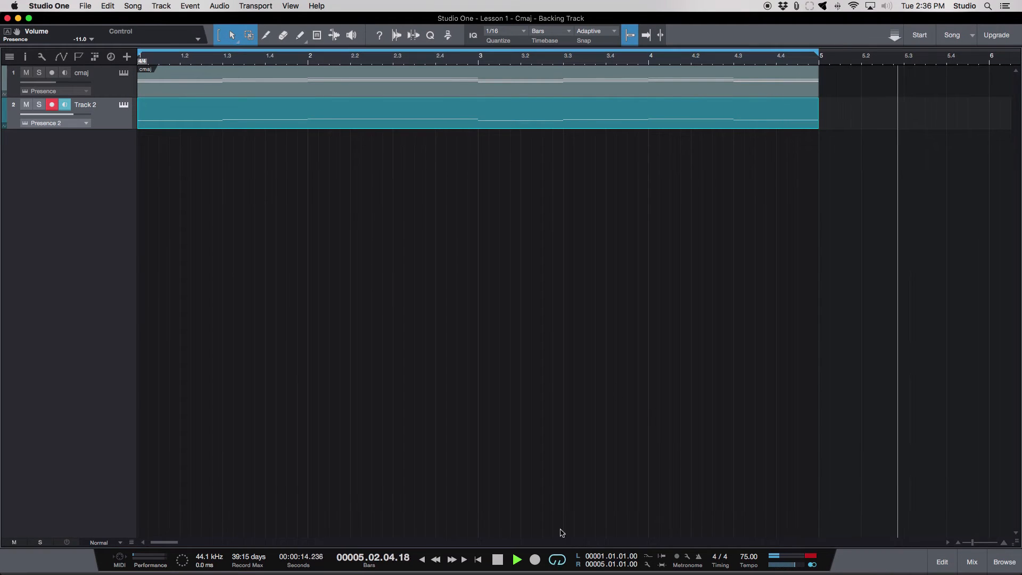
{"action": "left_click", "coordinate": [777, 61]}
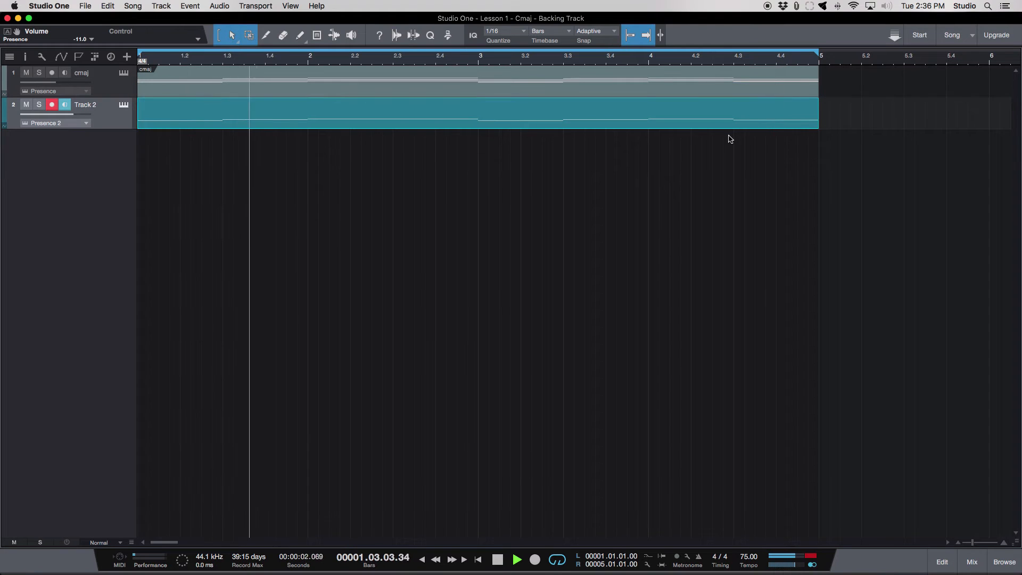
{"action": "left_click_drag", "start_coordinate": [70, 113], "coordinate": [78, 116]}
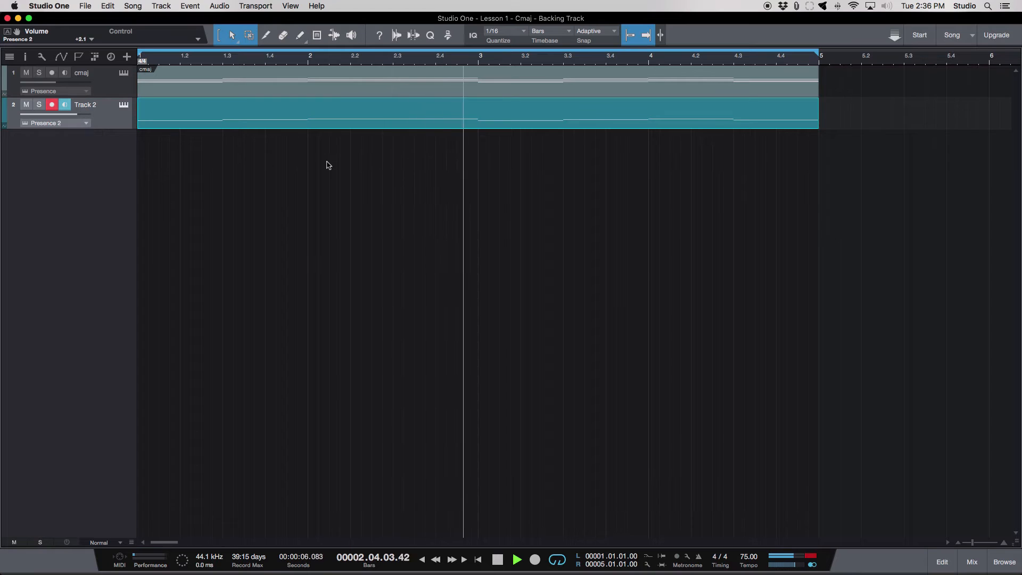
{"action": "key", "text": "space"}
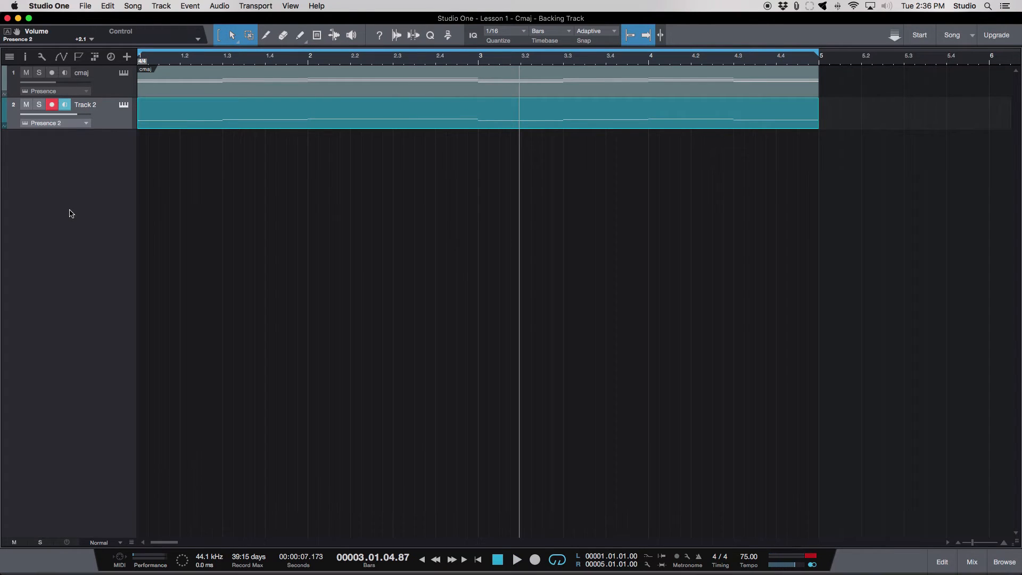
- Add EZdrummer from the instrument browser as a third track below Track 2
{"action": "left_click", "coordinate": [1000, 560]}
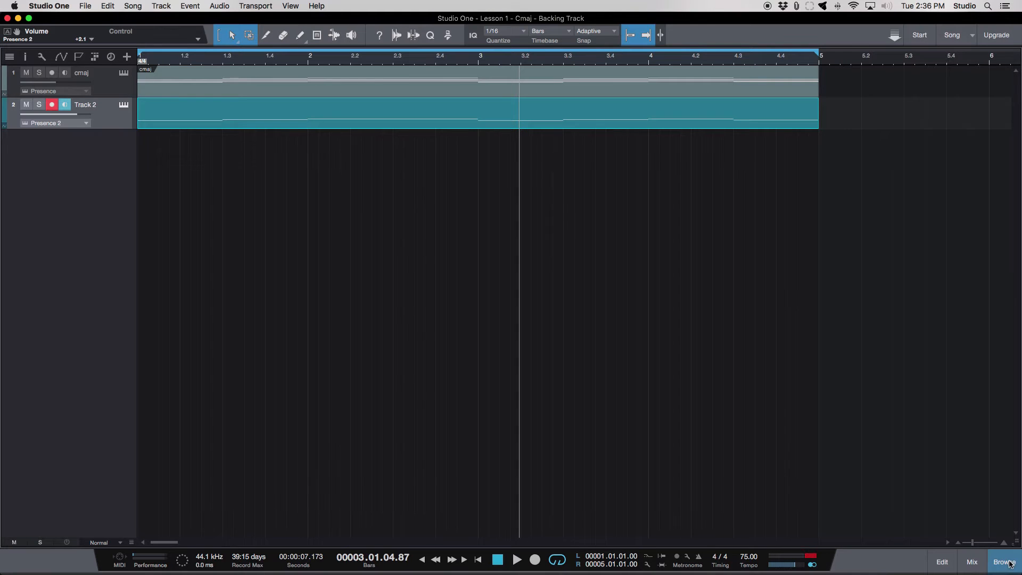
{"action": "scroll", "coordinate": [967, 223], "scroll_direction": "up", "scroll_amount": 15}
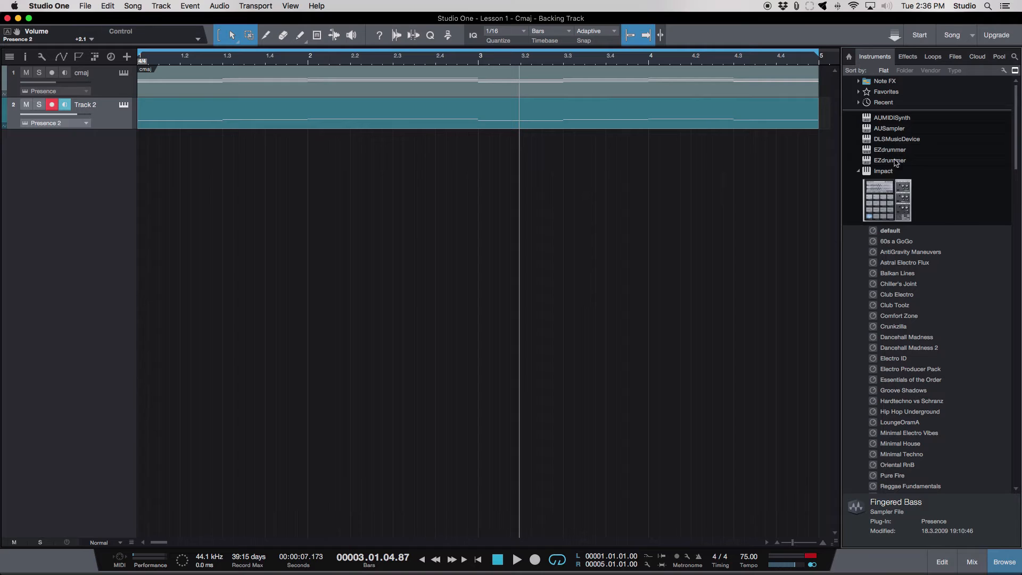
{"action": "left_click", "coordinate": [892, 150]}
{"action": "left_click_drag", "start_coordinate": [891, 155], "coordinate": [96, 180]}
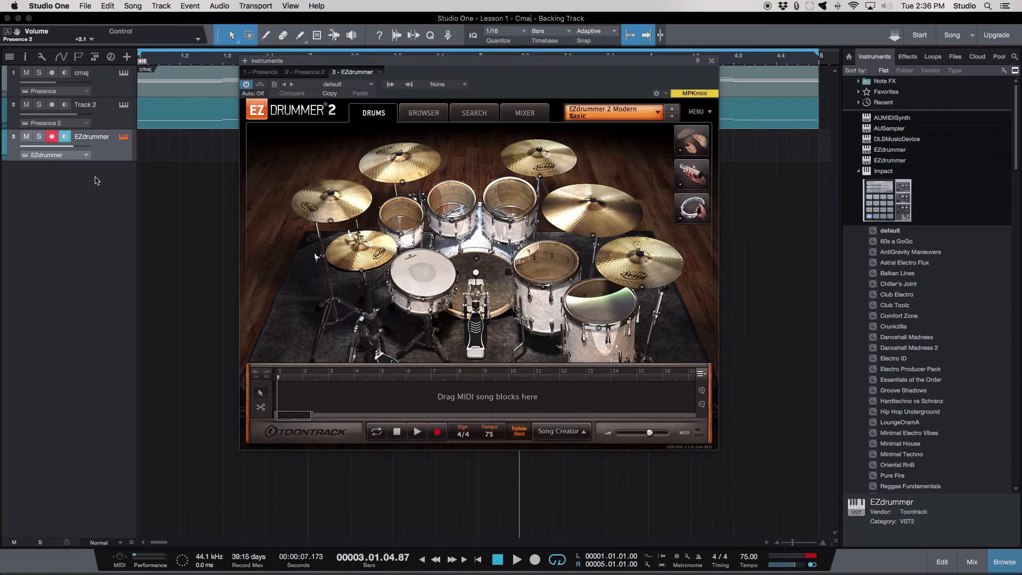
- Audition Variation 01 of the Power 140 BPM and 4th Floor 180 BPM verses in EZX Rock Solid's Uptempo Straight 4/4 grooves
{"action": "left_click", "coordinate": [433, 118]}
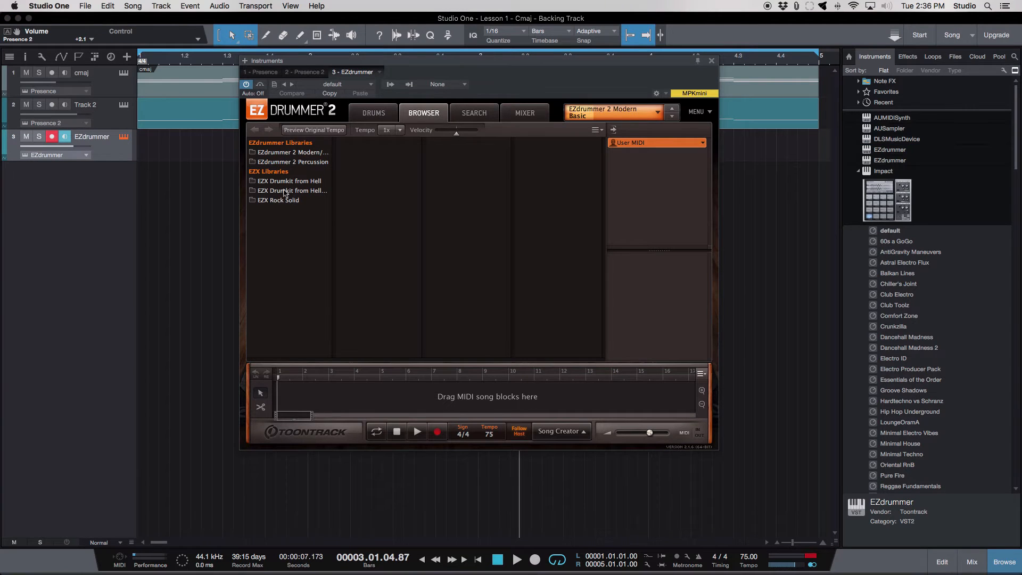
{"action": "left_click", "coordinate": [283, 201]}
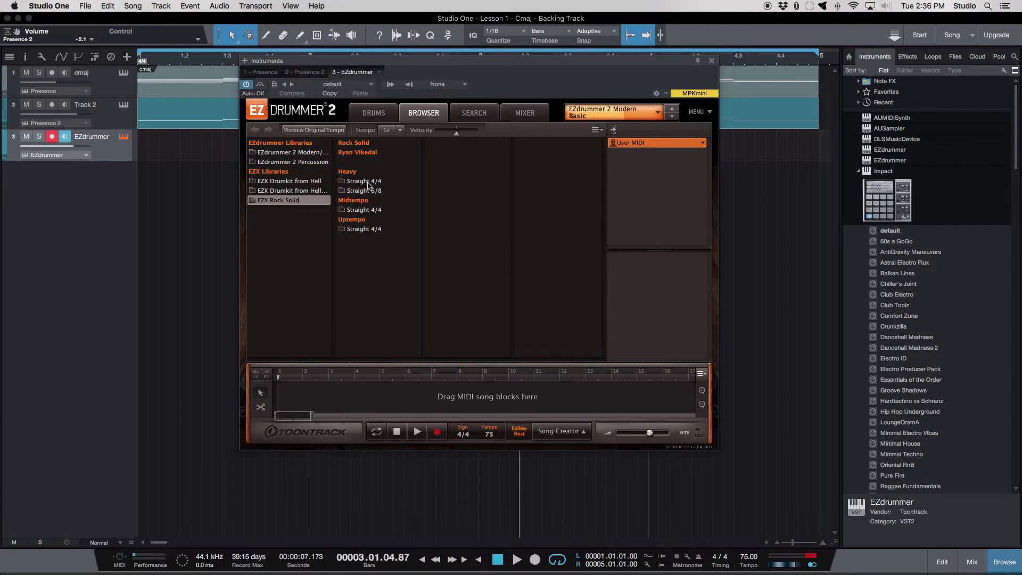
{"action": "left_click", "coordinate": [366, 230]}
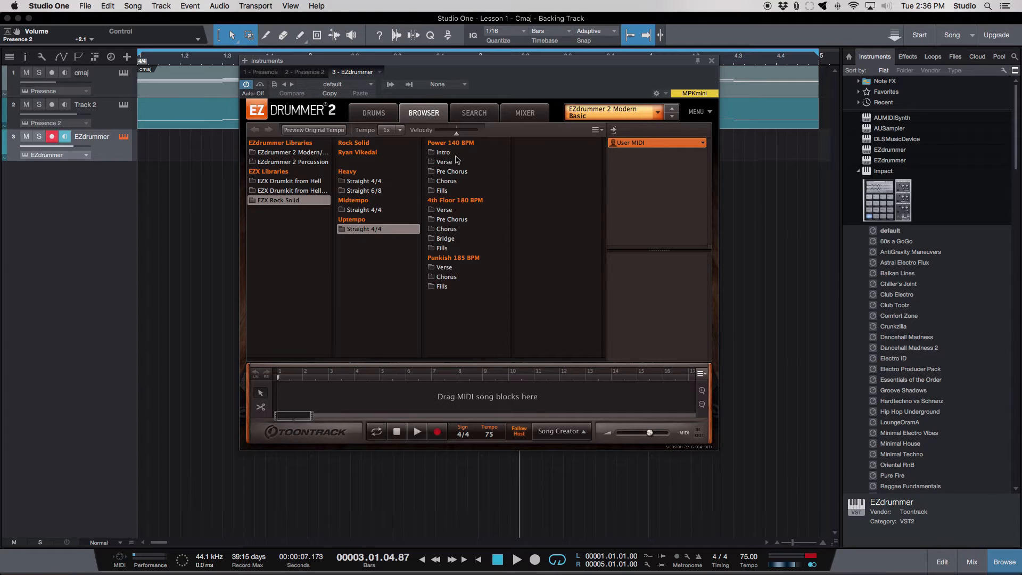
{"action": "left_click", "coordinate": [452, 162]}
{"action": "left_click", "coordinate": [522, 143]}
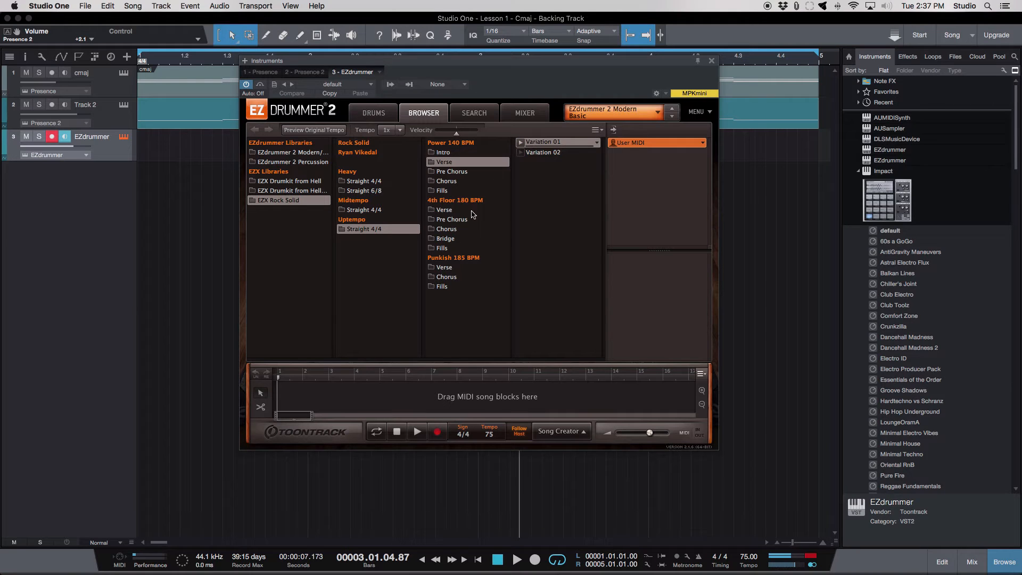
{"action": "left_click", "coordinate": [472, 211]}
{"action": "left_click", "coordinate": [522, 144]}
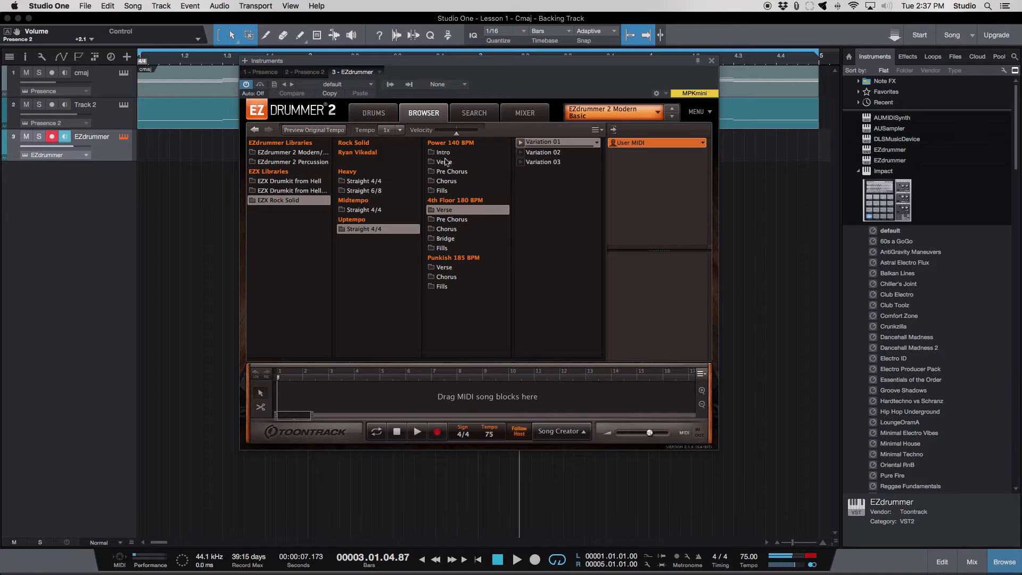
- Audition the Midtempo Straight 4/4 Glassy 105 BPM verse Variation 01 and place it on the EZdrummer track at bar 1
{"action": "left_click", "coordinate": [359, 211]}
{"action": "left_click", "coordinate": [463, 162]}
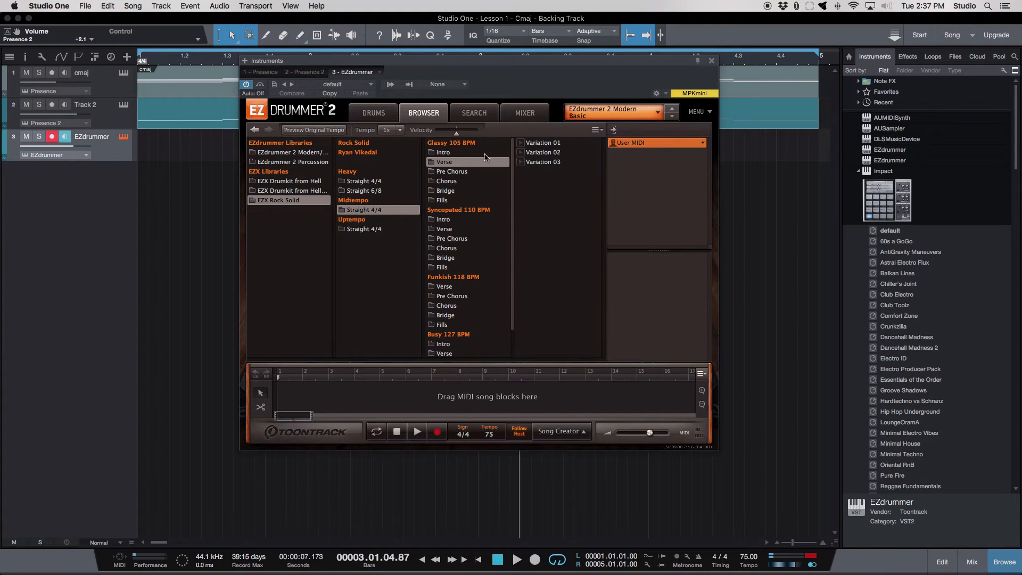
{"action": "left_click", "coordinate": [522, 143]}
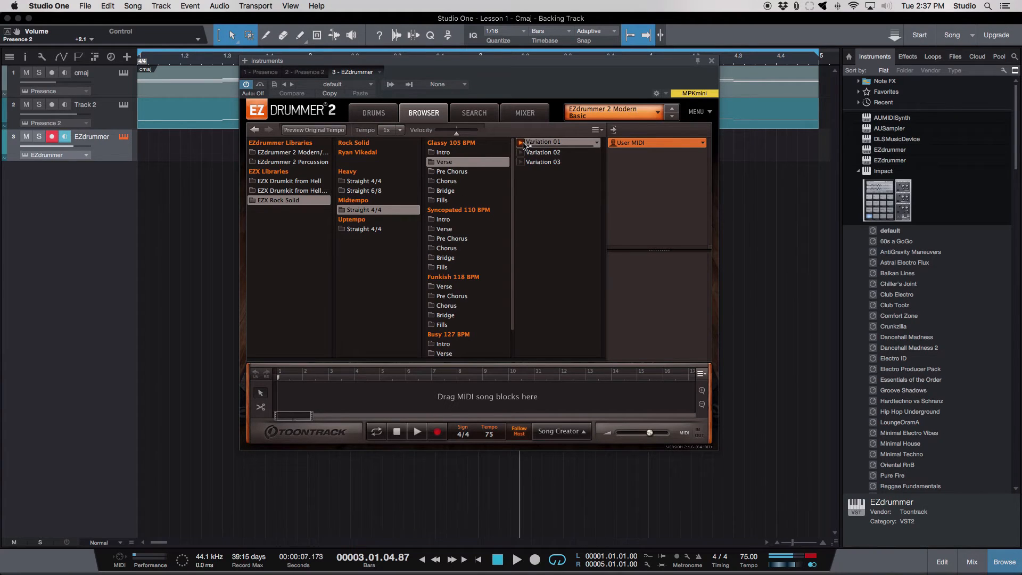
{"action": "left_click_drag", "start_coordinate": [524, 65], "coordinate": [525, 244]}
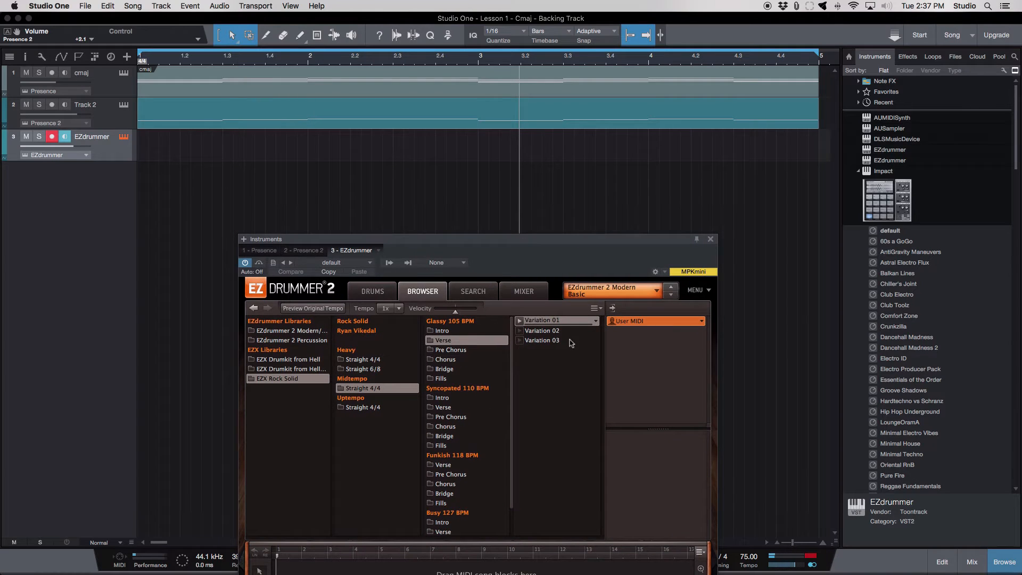
{"action": "left_click_drag", "start_coordinate": [556, 322], "coordinate": [166, 149]}
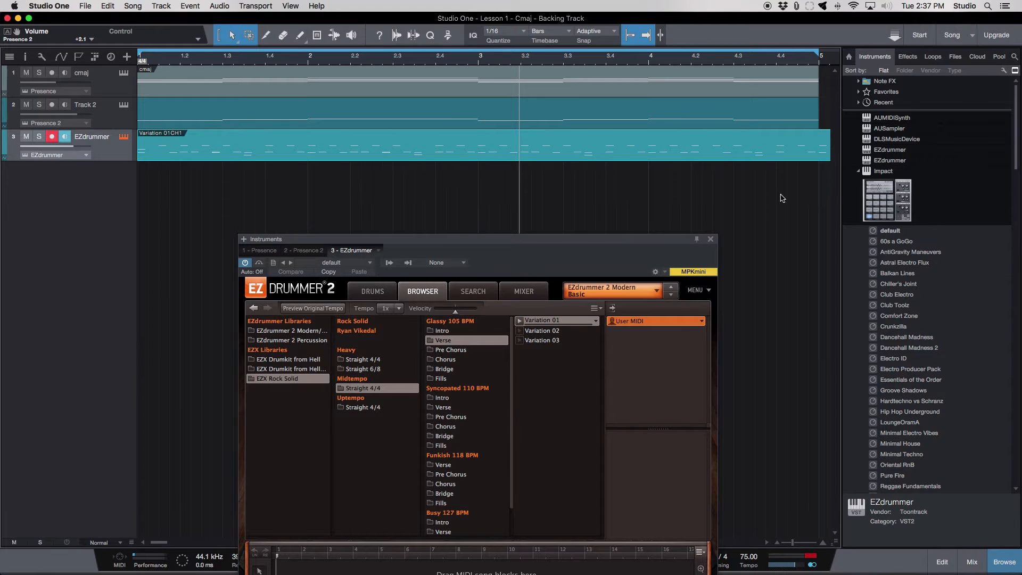
- Shorten the EZdrummer clip so it ends at bar 5, level with the chord and bass clips
{"action": "key", "text": "w"}
{"action": "key", "text": "w"}
{"action": "key", "text": "w"}
{"action": "key", "text": "w"}
{"action": "left_click_drag", "start_coordinate": [769, 144], "coordinate": [391, 145]}
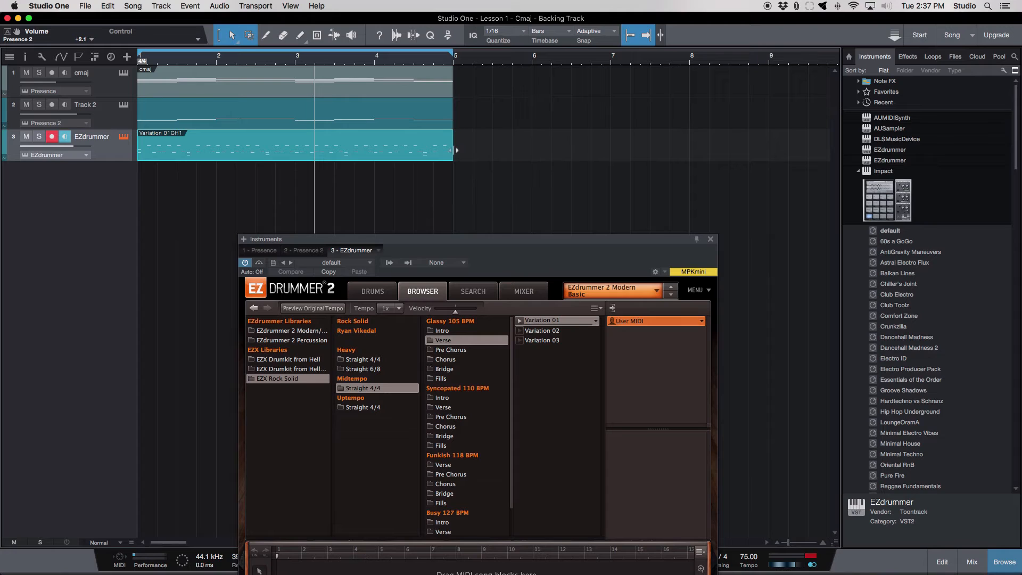
- Play the loop with the drums while lowering the cmaj track's volume to -14.2, and close the EZdrummer window
{"action": "left_click", "coordinate": [410, 57]}
{"action": "key", "text": "space"}
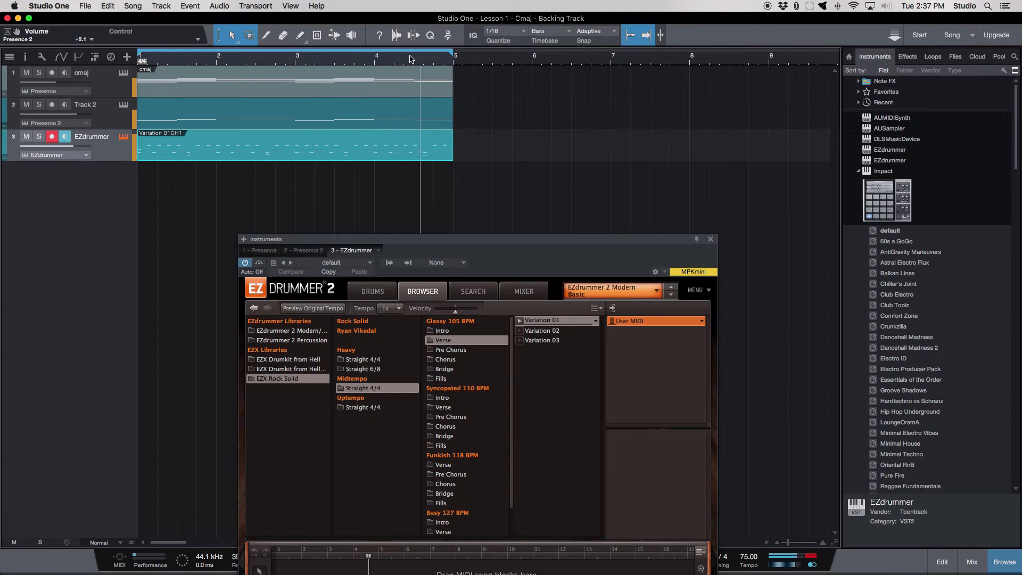
{"action": "left_click", "coordinate": [710, 239]}
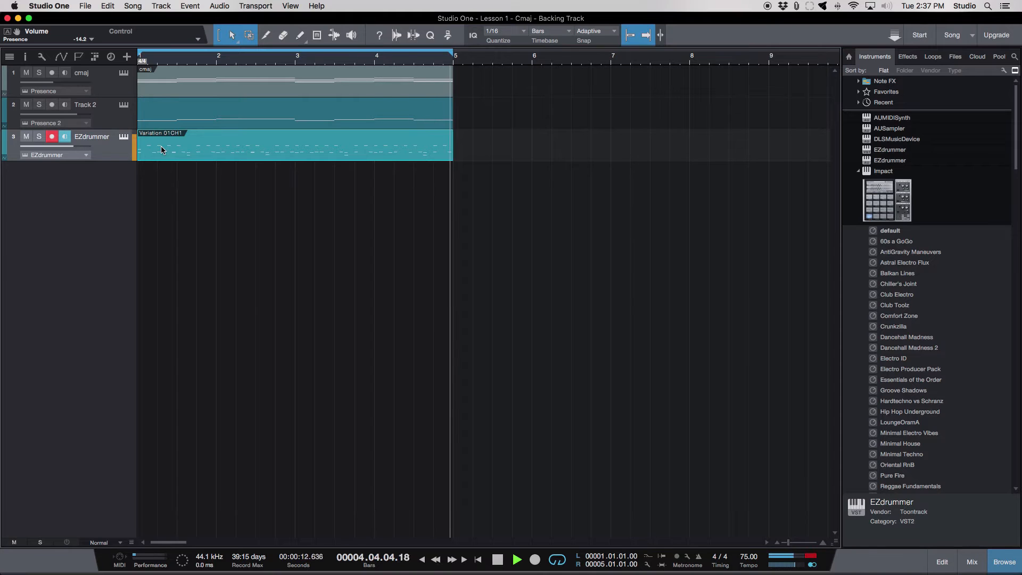
{"action": "key", "text": "space"}
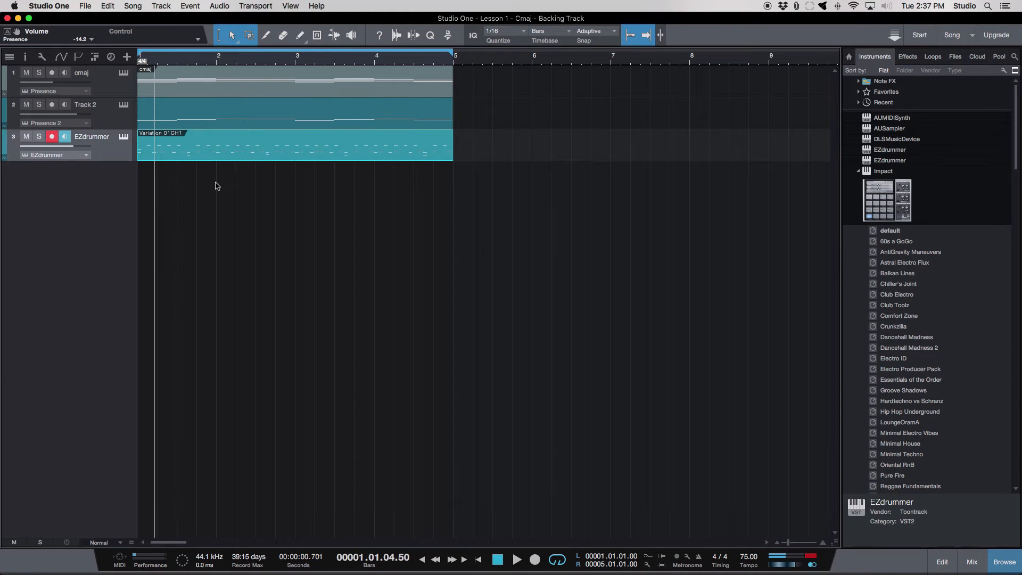
- Turn off looping and place the playhead at bar 58, about three minutes into the song
{"action": "scroll", "coordinate": [349, 142], "scroll_direction": "down", "scroll_amount": 5}
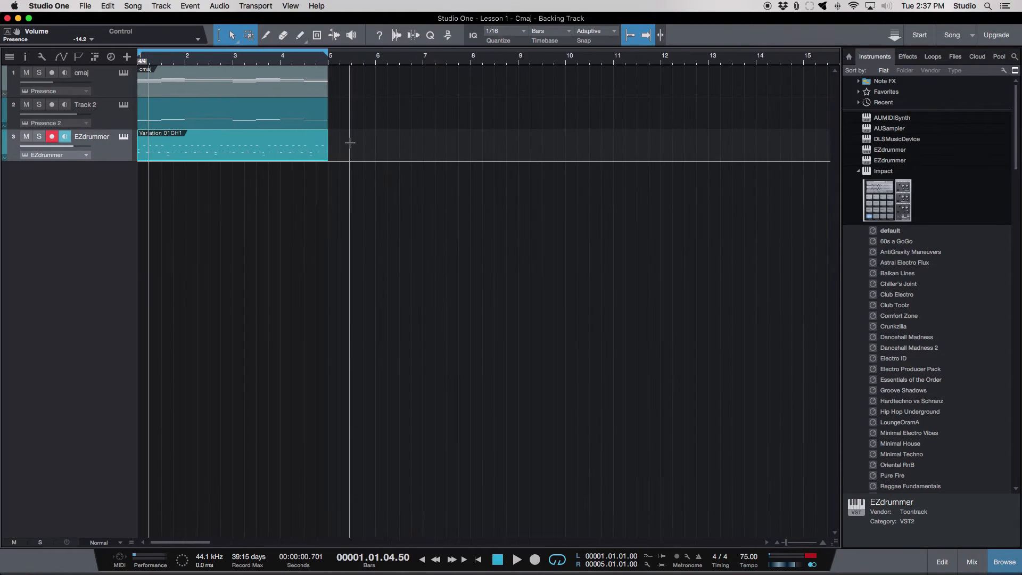
{"action": "left_click", "coordinate": [558, 560]}
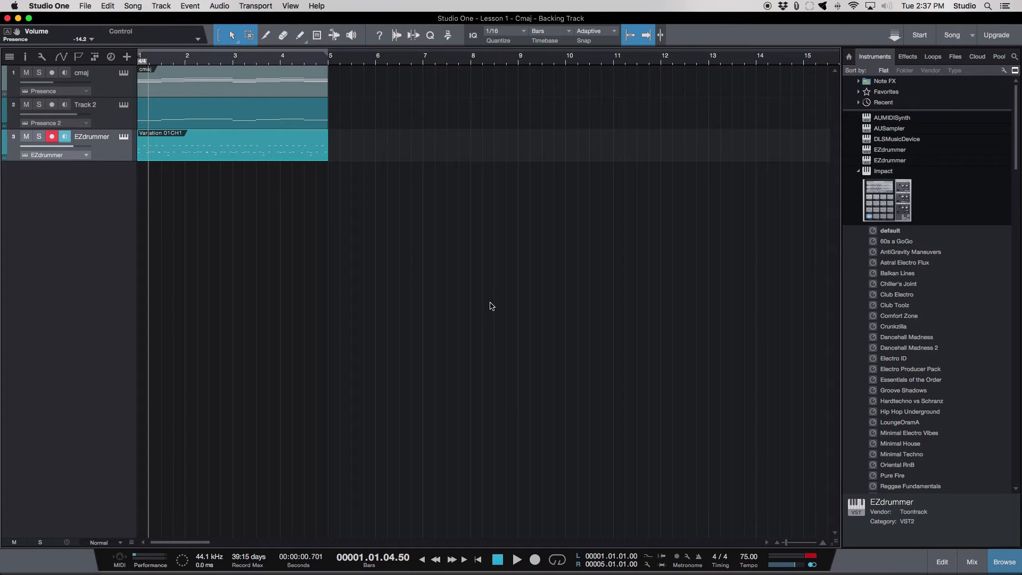
{"action": "scroll", "coordinate": [489, 306], "scroll_direction": "down", "scroll_amount": 5}
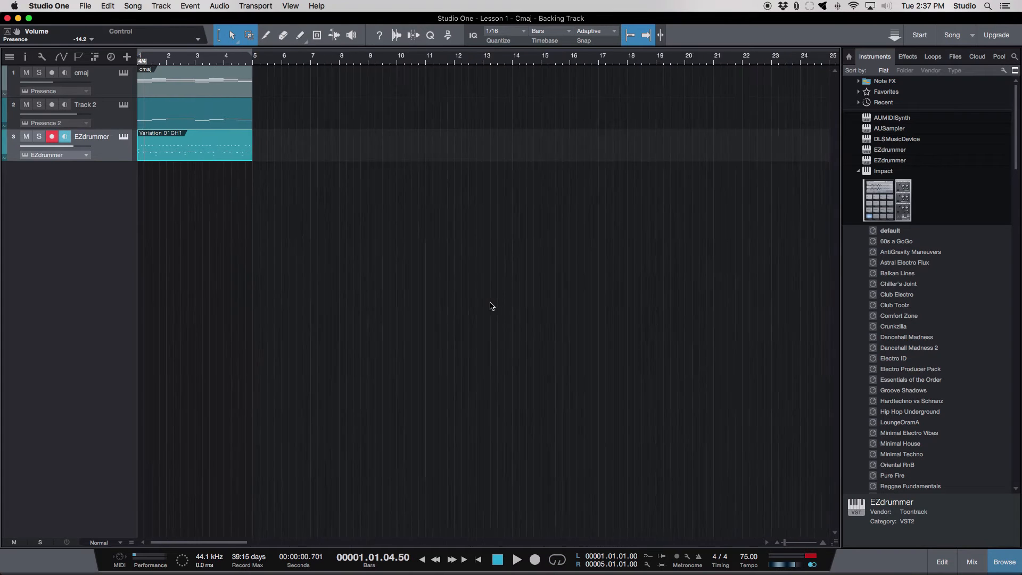
{"action": "left_click", "coordinate": [658, 65]}
{"action": "scroll", "coordinate": [705, 63], "scroll_direction": "down", "scroll_amount": 8}
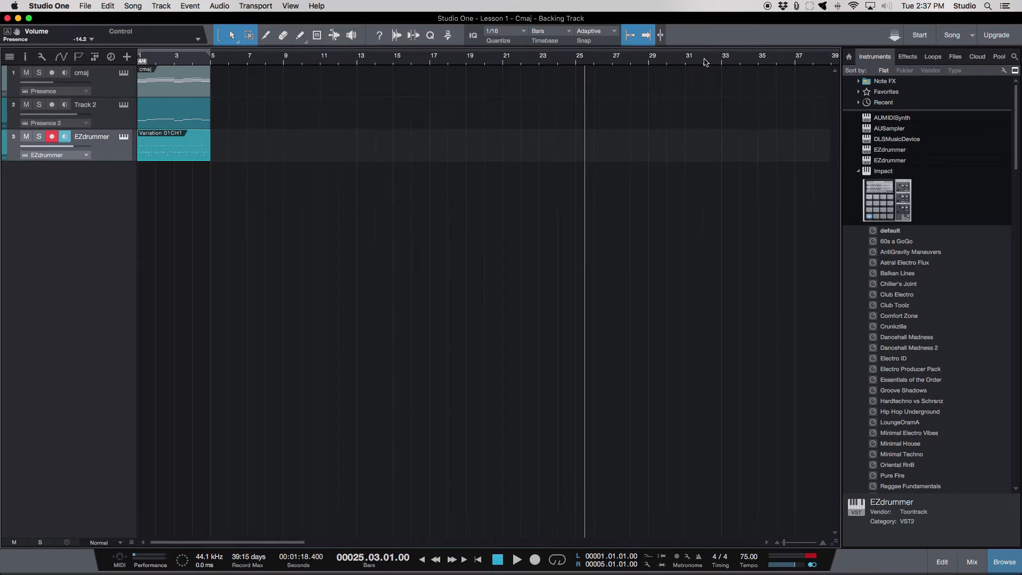
{"action": "left_click", "coordinate": [703, 63]}
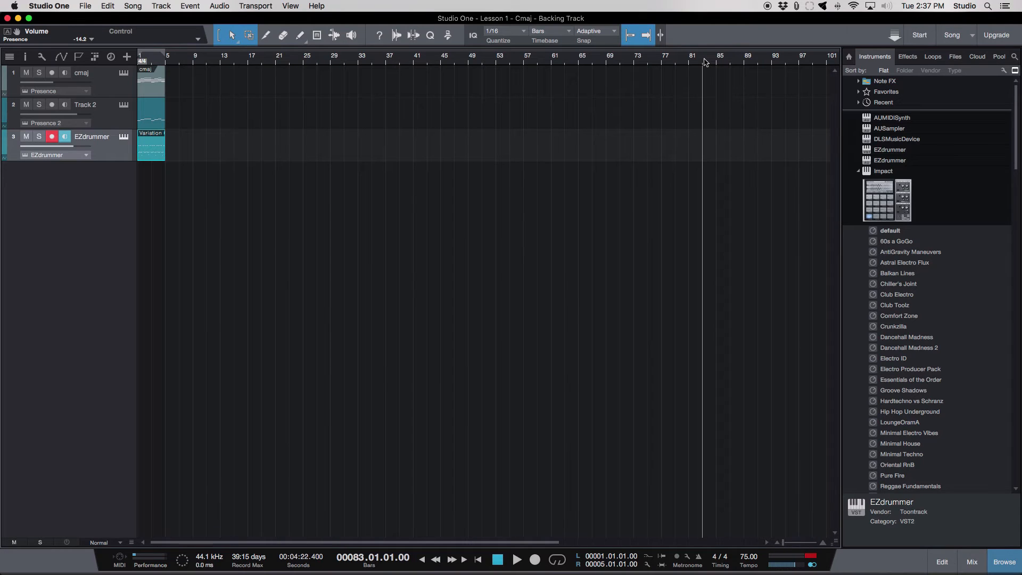
{"action": "left_click", "coordinate": [530, 63]}
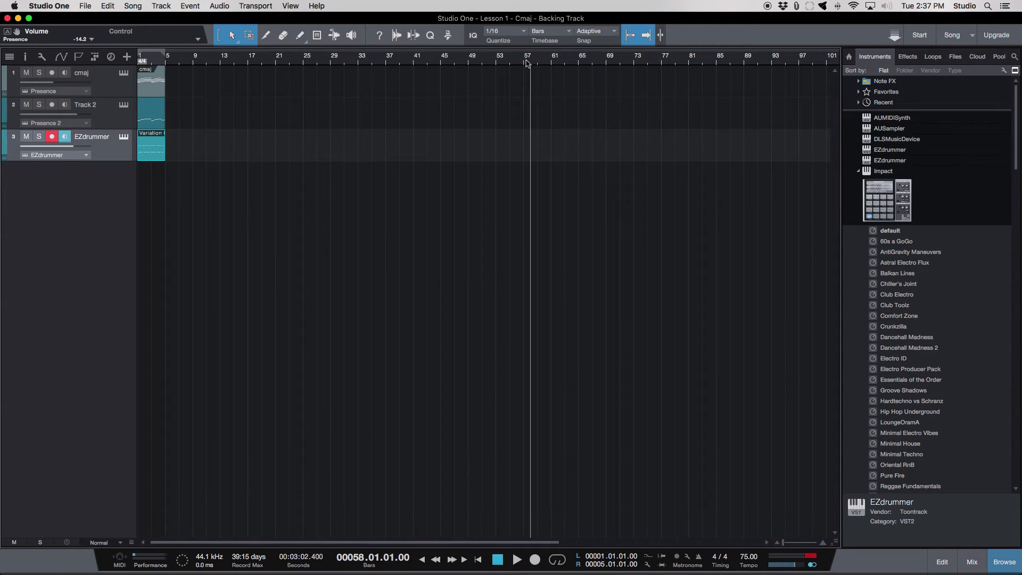
- Show the marker track, move the End marker to bar 57 and place the playhead there
{"action": "left_click", "coordinate": [79, 57]}
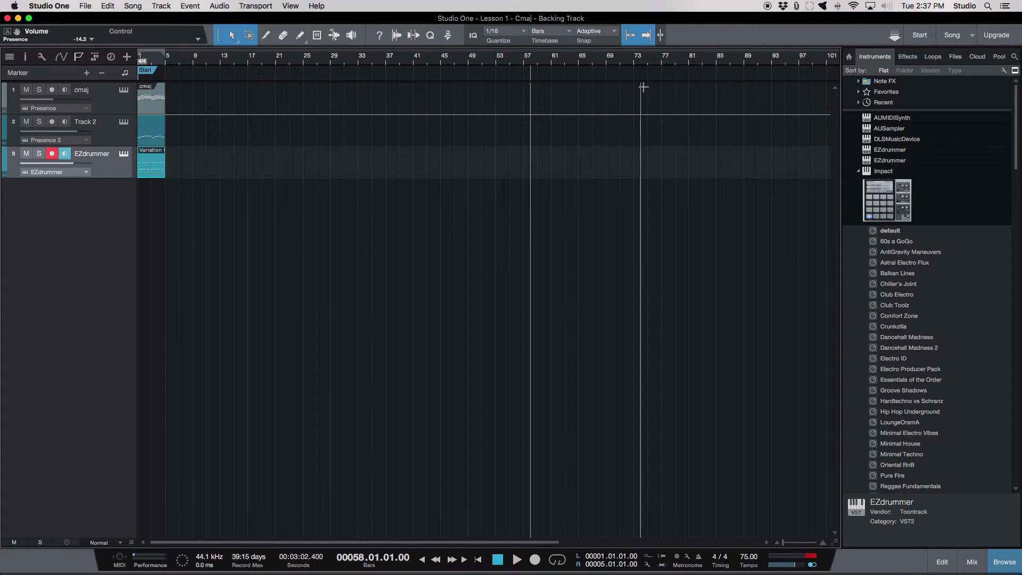
{"action": "key", "text": "w"}
{"action": "key", "text": "w"}
{"action": "mouse_move", "coordinate": [815, 70]}
{"action": "left_mouse_down"}
{"action": "mouse_move", "coordinate": [390, 78]}
{"action": "mouse_move", "coordinate": [429, 85]}
{"action": "left_mouse_up"}
{"action": "key", "text": "e"}
{"action": "key", "text": "e"}
{"action": "key", "text": "e"}
{"action": "key", "text": "e"}
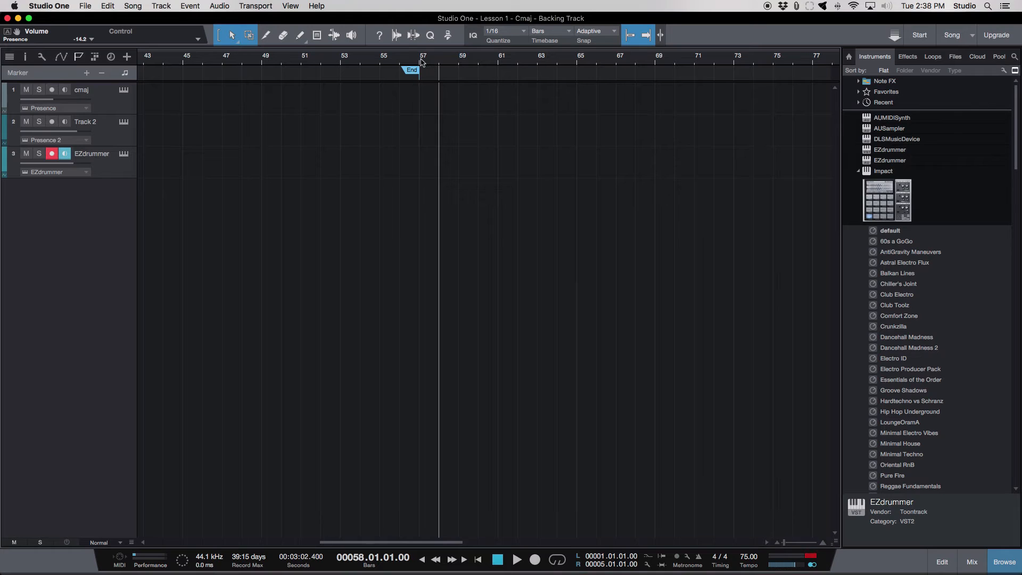
{"action": "left_click", "coordinate": [422, 62]}
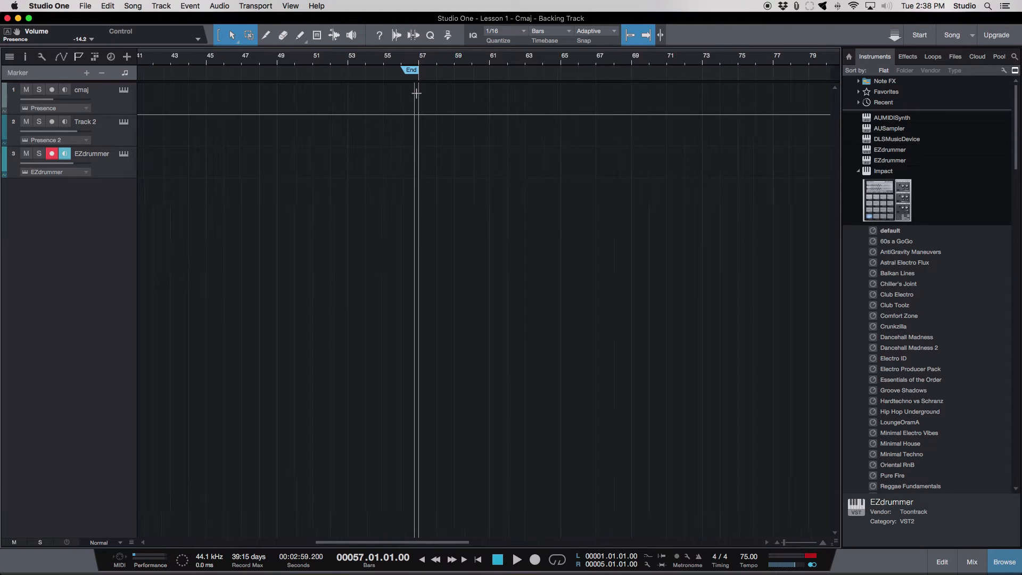
- Duplicate the chord, bass and drum clips together repeatedly until they reach the End marker at bar 57, and hide the browser
{"action": "scroll", "coordinate": [416, 93], "scroll_direction": "down", "scroll_amount": 6}
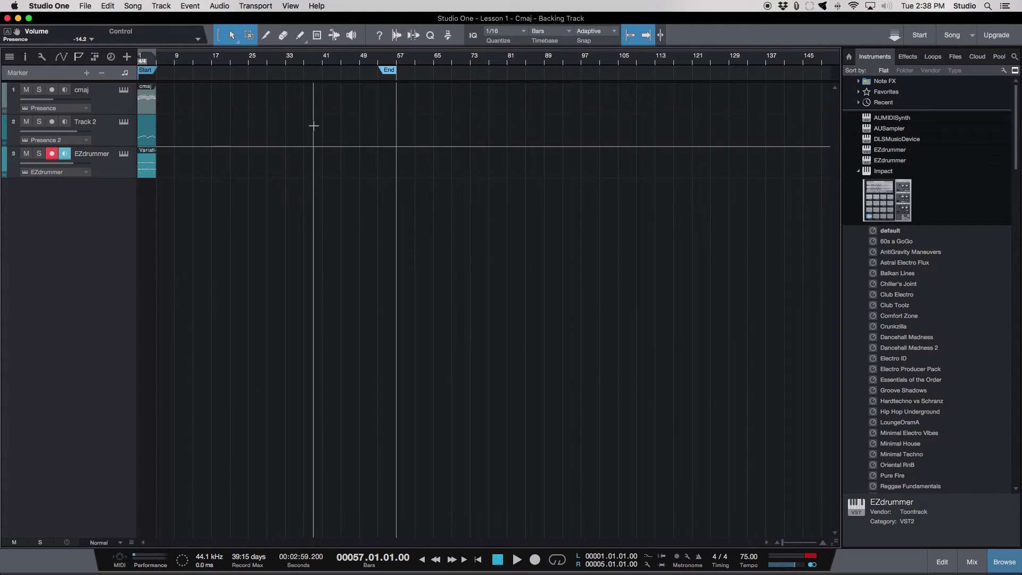
{"action": "left_click", "coordinate": [175, 107]}
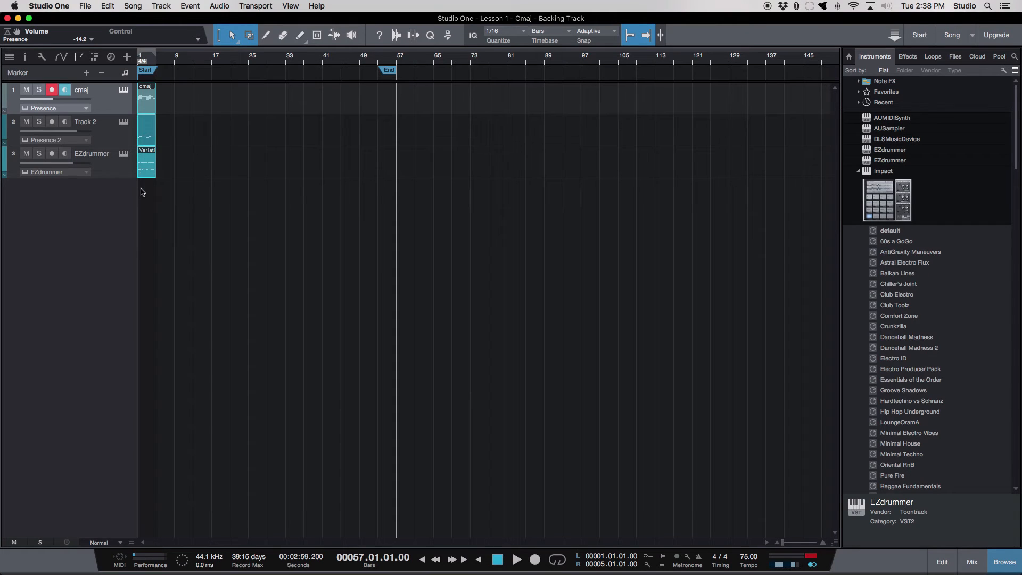
{"action": "key", "text": "d"}
{"action": "key", "text": "d"}
{"action": "key", "text": "d"}
{"action": "key", "text": "d"}
{"action": "key", "text": "d"}
{"action": "key", "text": "d"}
{"action": "key", "text": "d"}
{"action": "key", "text": "d"}
{"action": "key", "text": "d"}
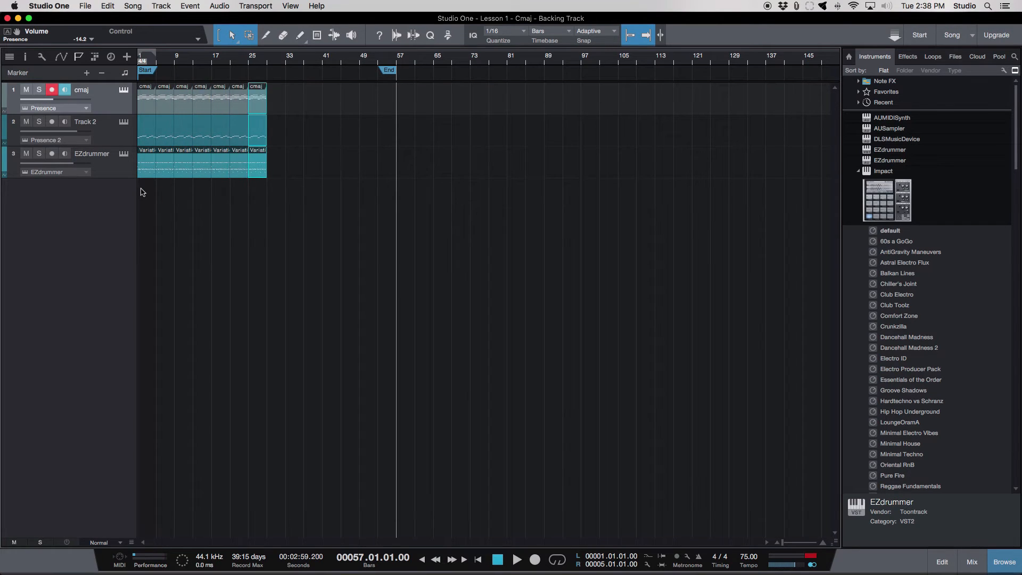
{"action": "key", "text": "d"}
{"action": "key", "text": "d"}
{"action": "key", "text": "d"}
{"action": "key", "text": "d"}
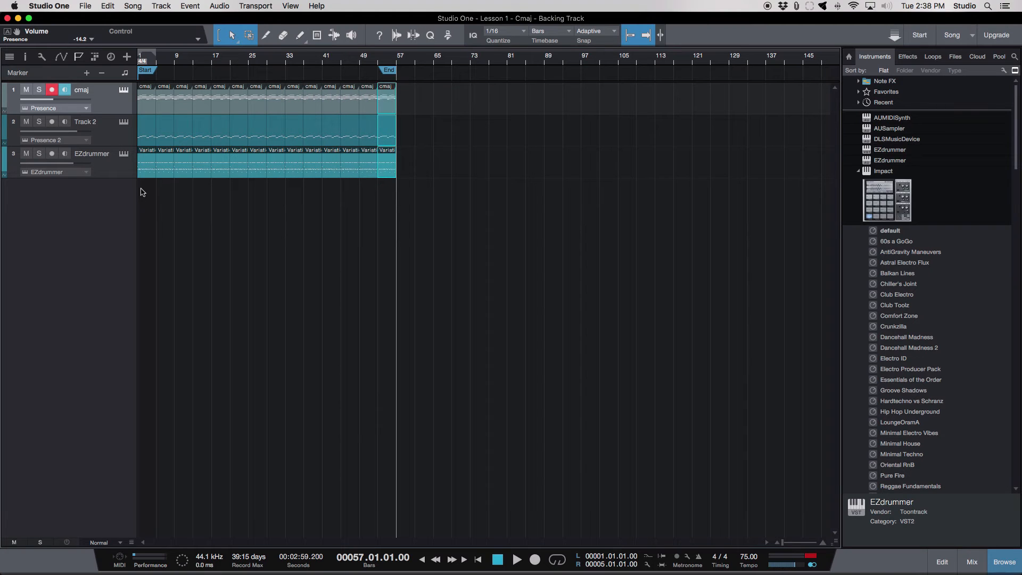
{"action": "left_click", "coordinate": [201, 217]}
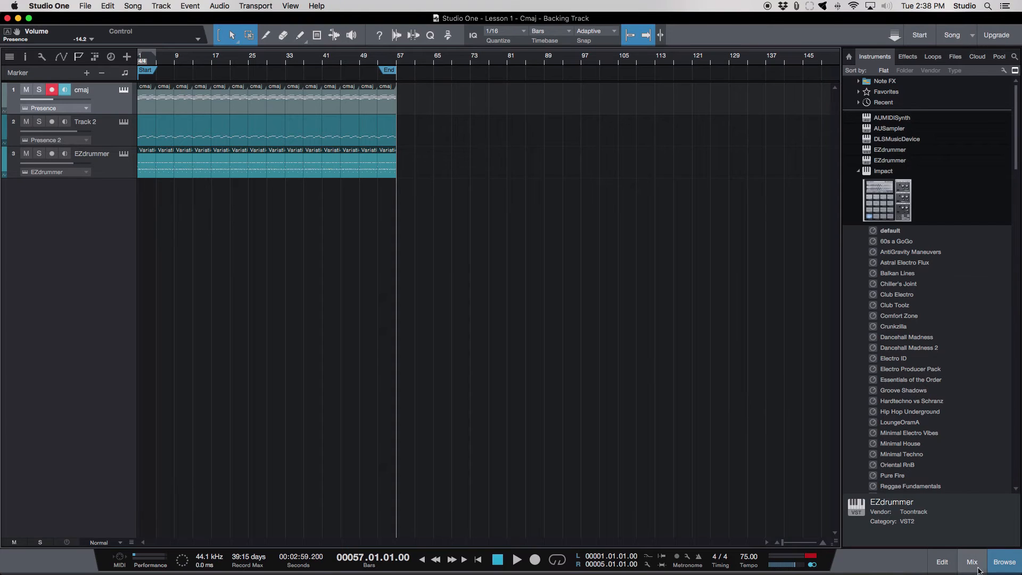
{"action": "left_click", "coordinate": [1005, 562]}
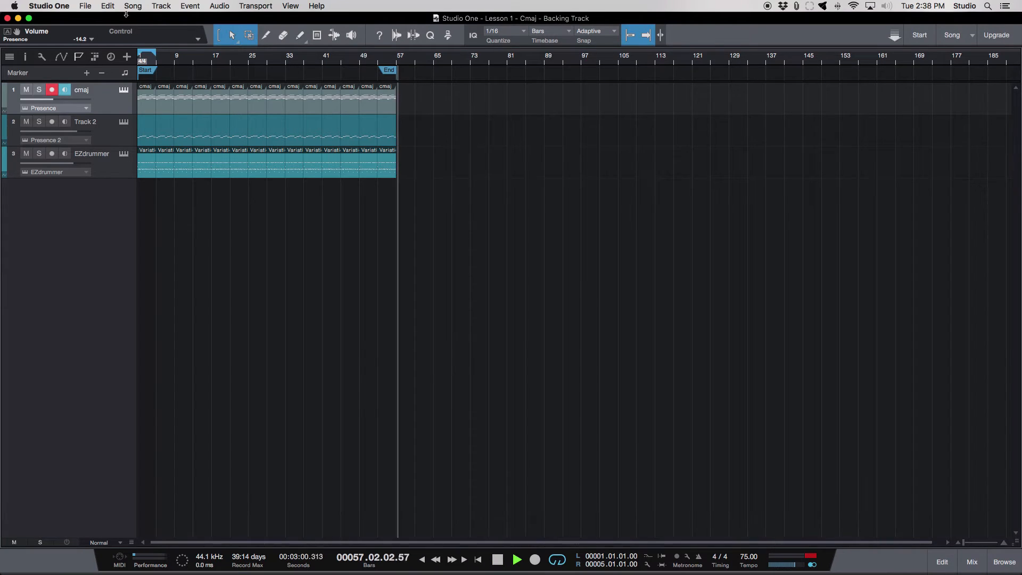
- Play the song's looped opening section between bars 1 and 5 and show the mixer
{"action": "left_click", "coordinate": [152, 62]}
{"action": "key", "text": "space"}
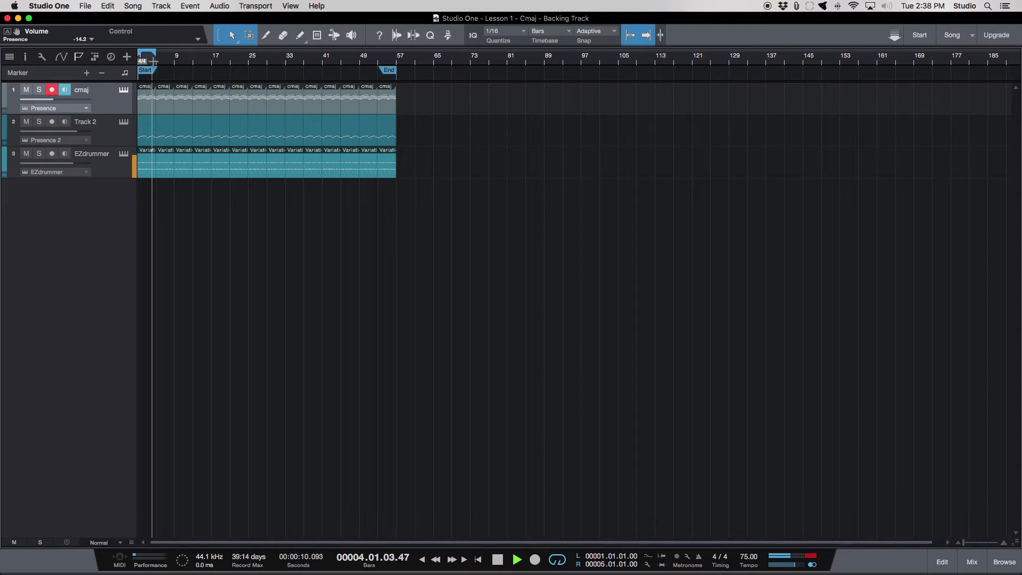
{"action": "left_click", "coordinate": [972, 562]}
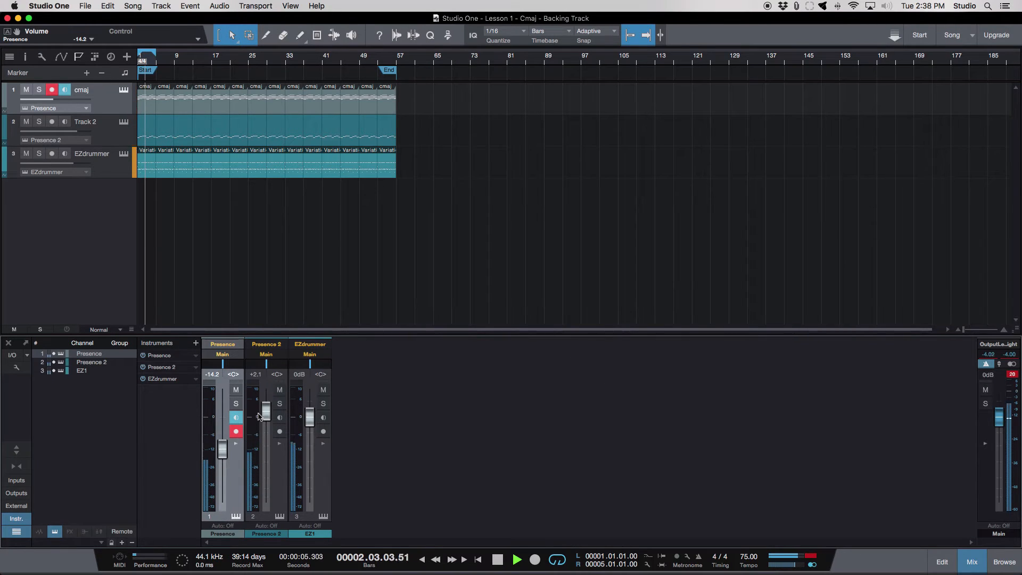
- Expand the EZdrummer channel in the mixer and insert the PreSonus Pro EQ effect on it
{"action": "left_click", "coordinate": [323, 444]}
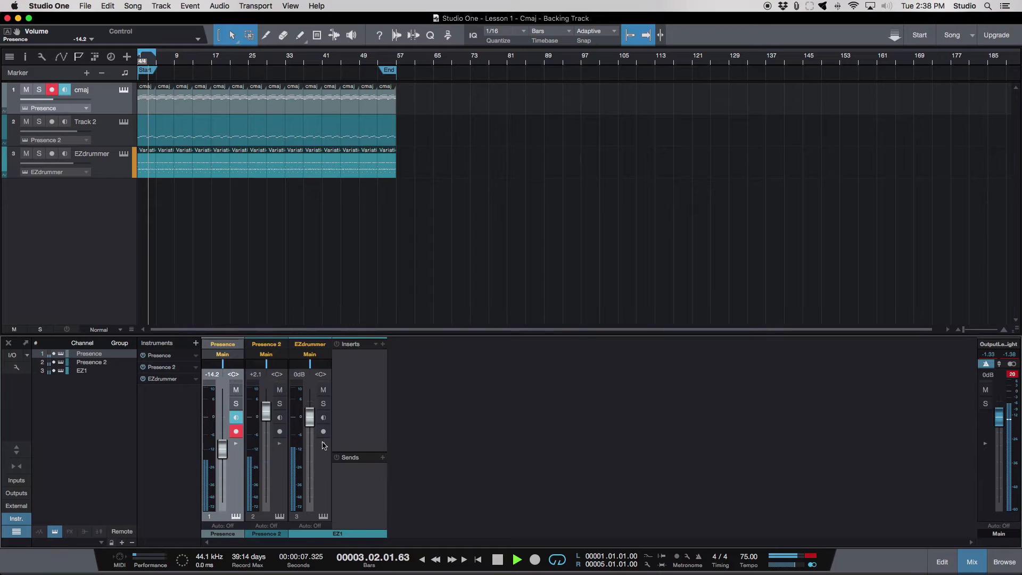
{"action": "left_click", "coordinate": [383, 345]}
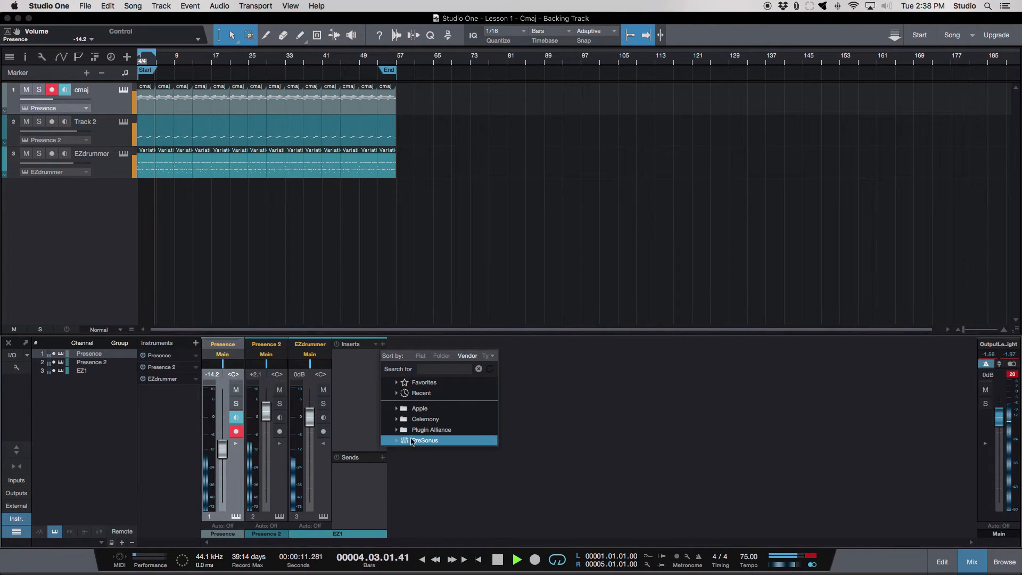
{"action": "left_click", "coordinate": [413, 442]}
{"action": "scroll", "coordinate": [432, 378], "scroll_direction": "down", "scroll_amount": 5}
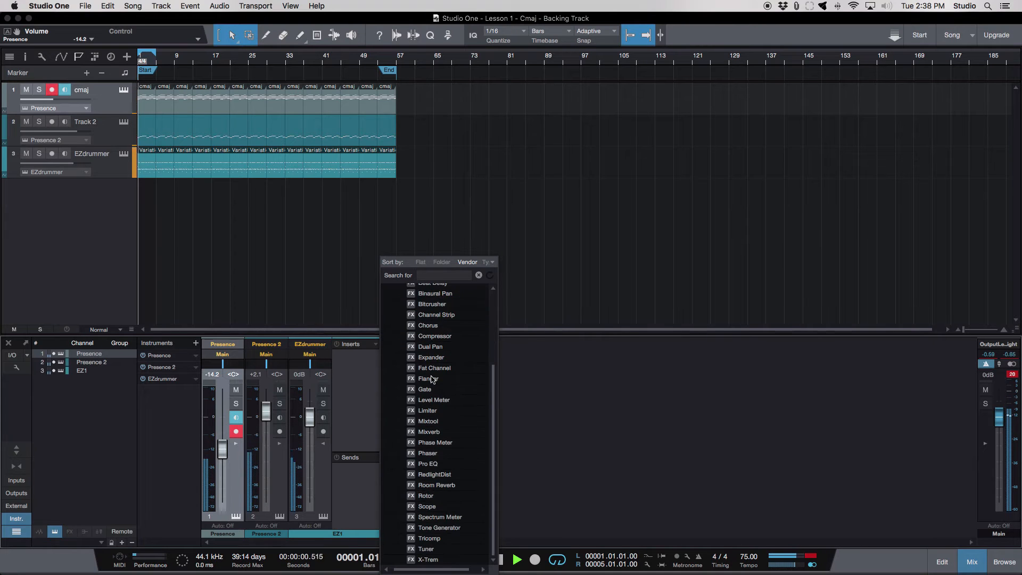
{"action": "left_click", "coordinate": [426, 464]}
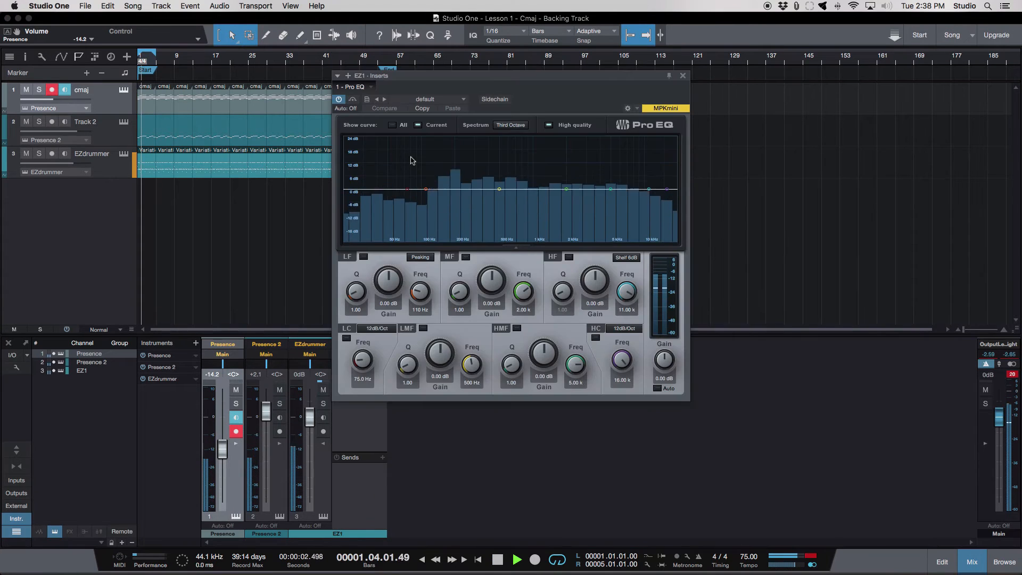
- Audition drum EQ presets on the EZdrummer channel, including BD - Rock, SD - Disco, the Overheads and HH variants, SD - Bright and SD - Dark
{"action": "left_click", "coordinate": [424, 99]}
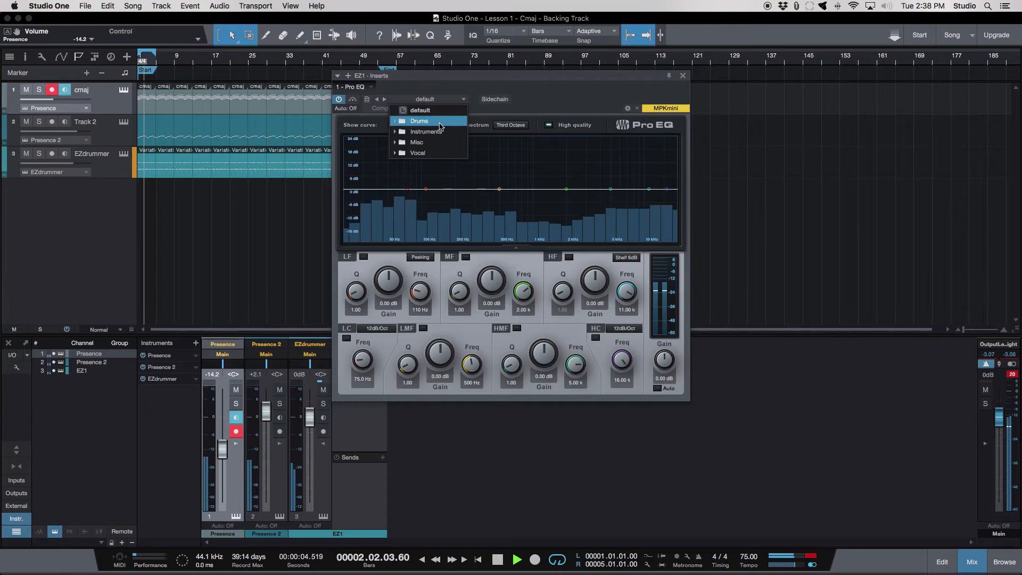
{"action": "left_click", "coordinate": [440, 122]}
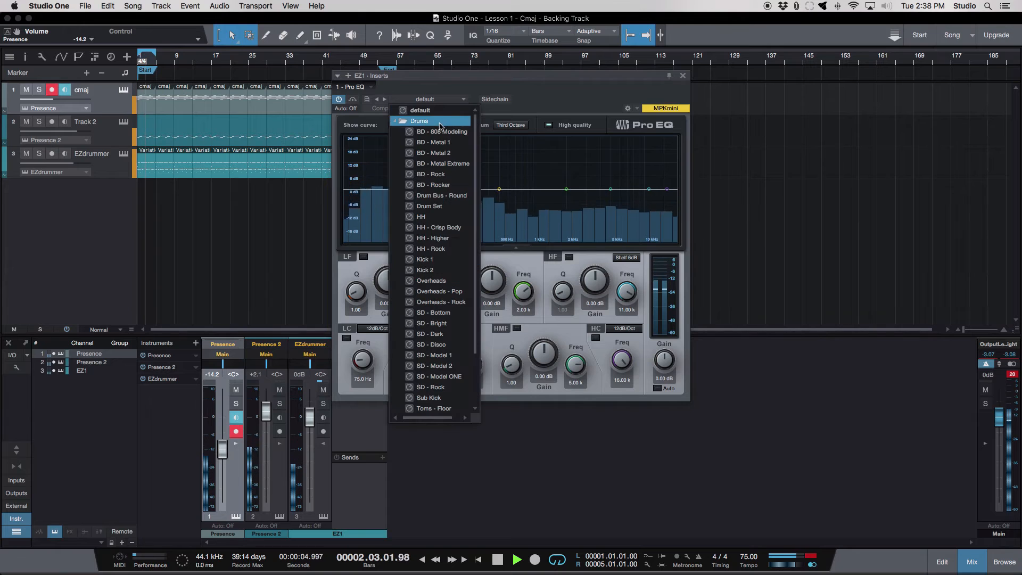
{"action": "left_click", "coordinate": [447, 179]}
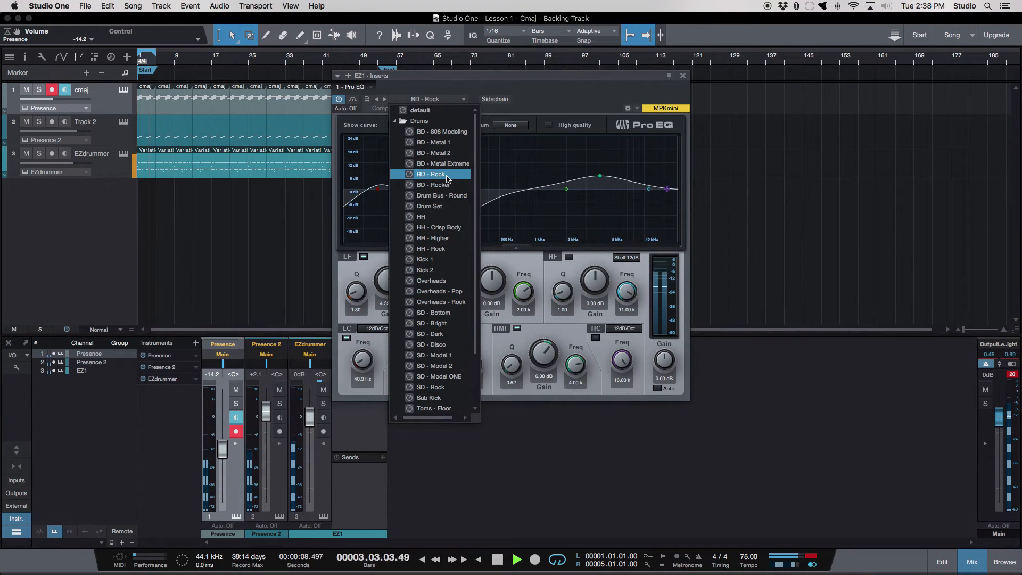
{"action": "left_click", "coordinate": [451, 345]}
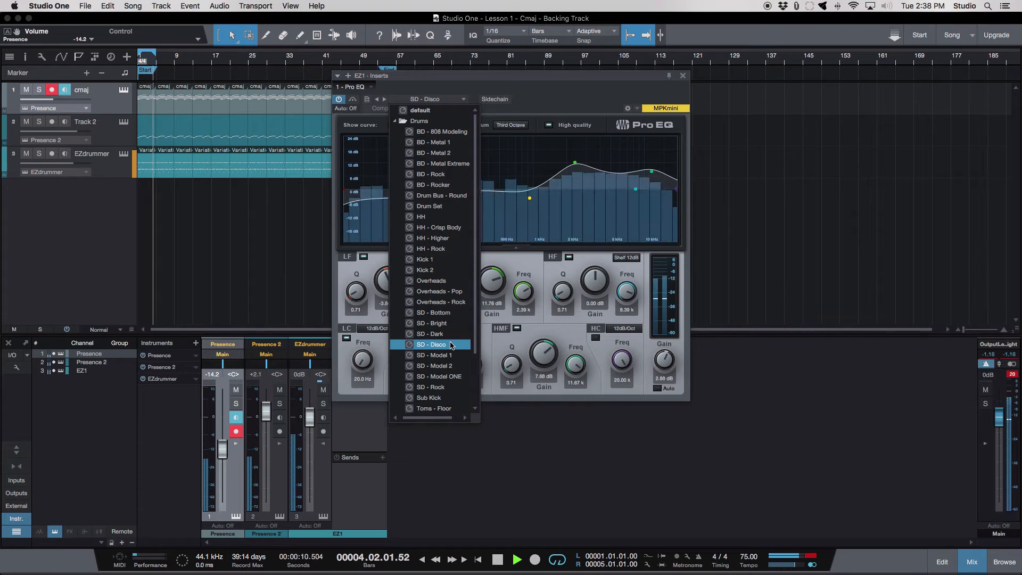
{"action": "left_click", "coordinate": [448, 302]}
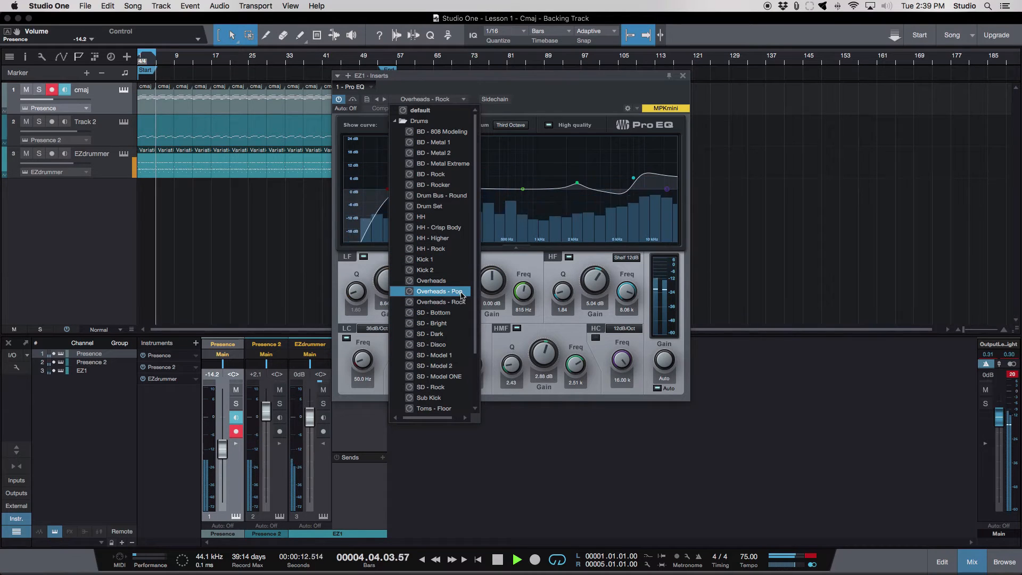
{"action": "left_click", "coordinate": [461, 293]}
{"action": "left_click", "coordinate": [456, 250]}
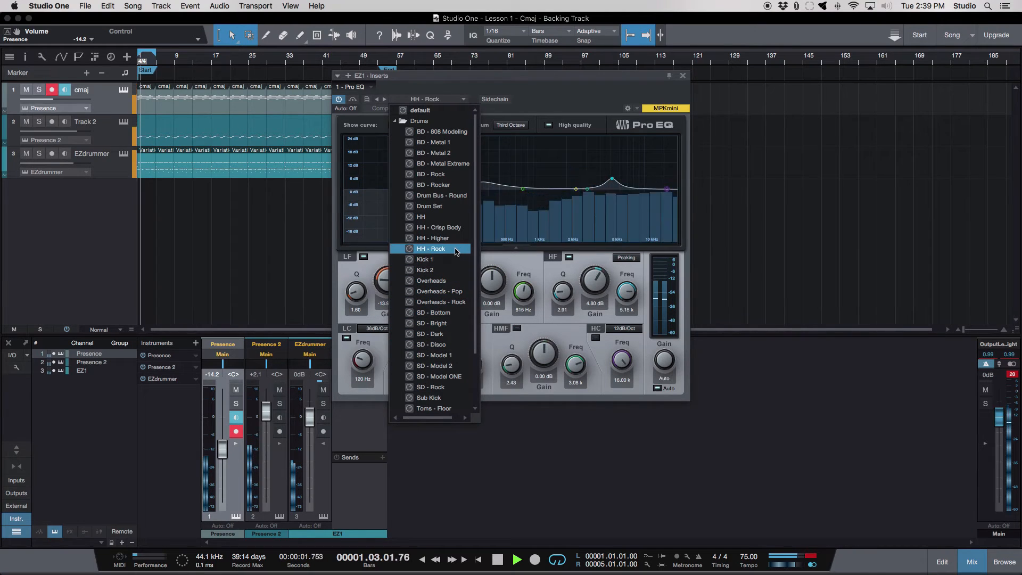
{"action": "left_click", "coordinate": [456, 239]}
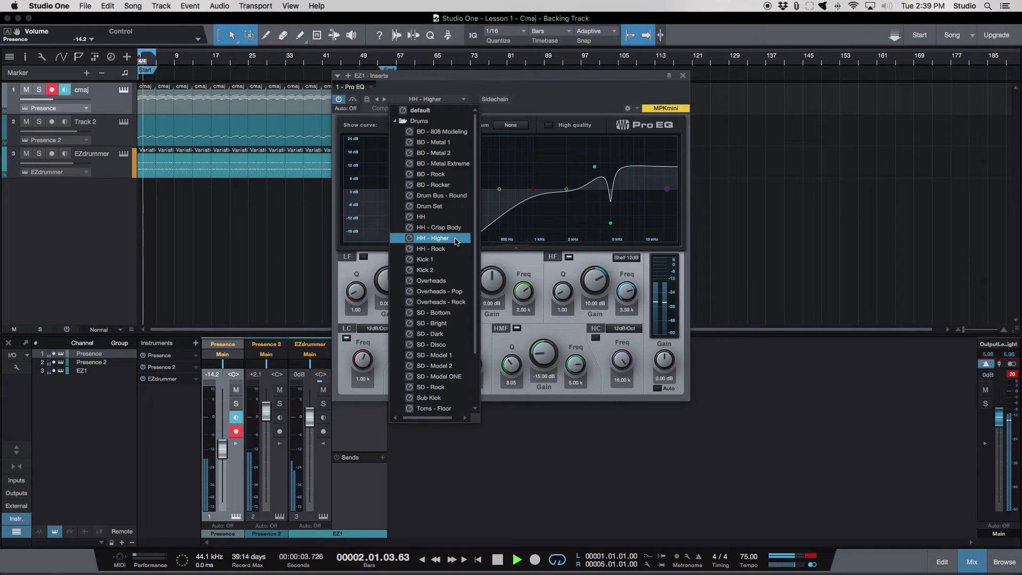
{"action": "left_click", "coordinate": [454, 324]}
{"action": "scroll", "coordinate": [455, 327], "scroll_direction": "down", "scroll_amount": 3}
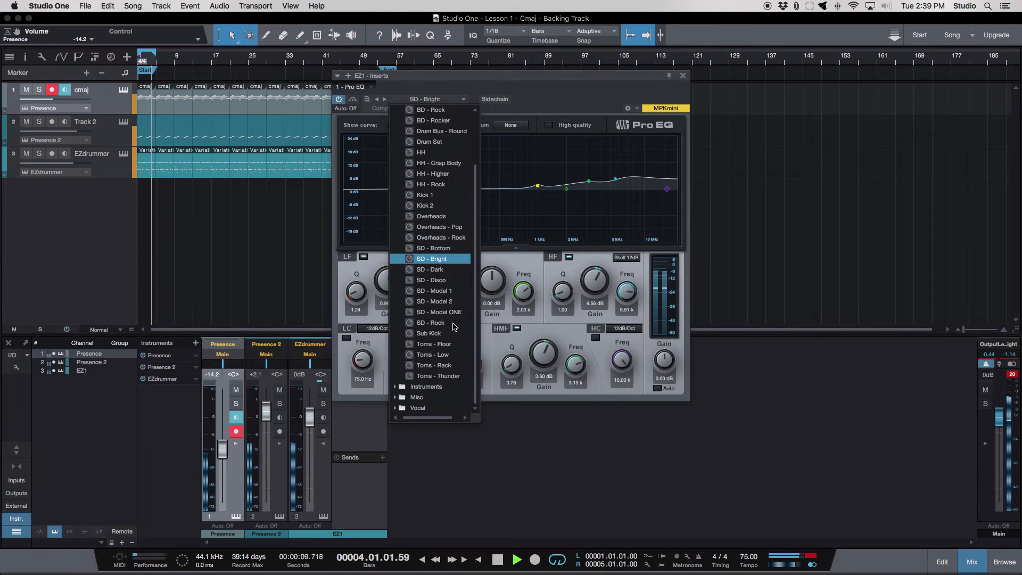
{"action": "left_click", "coordinate": [450, 271]}
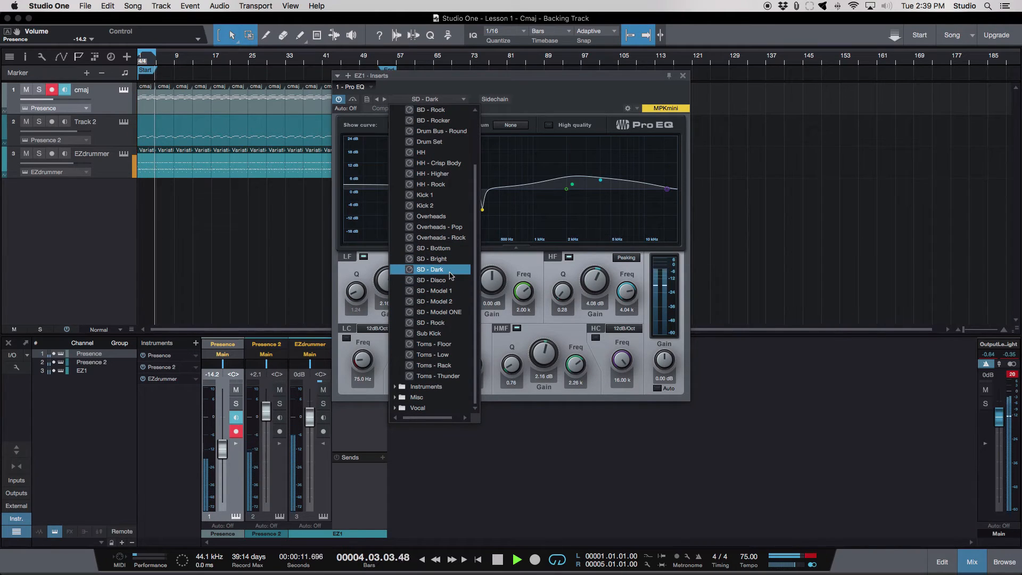
- Apply the SD - Model ONE preset to the drum channel's Pro EQ and close the effect window
{"action": "left_click", "coordinate": [459, 313]}
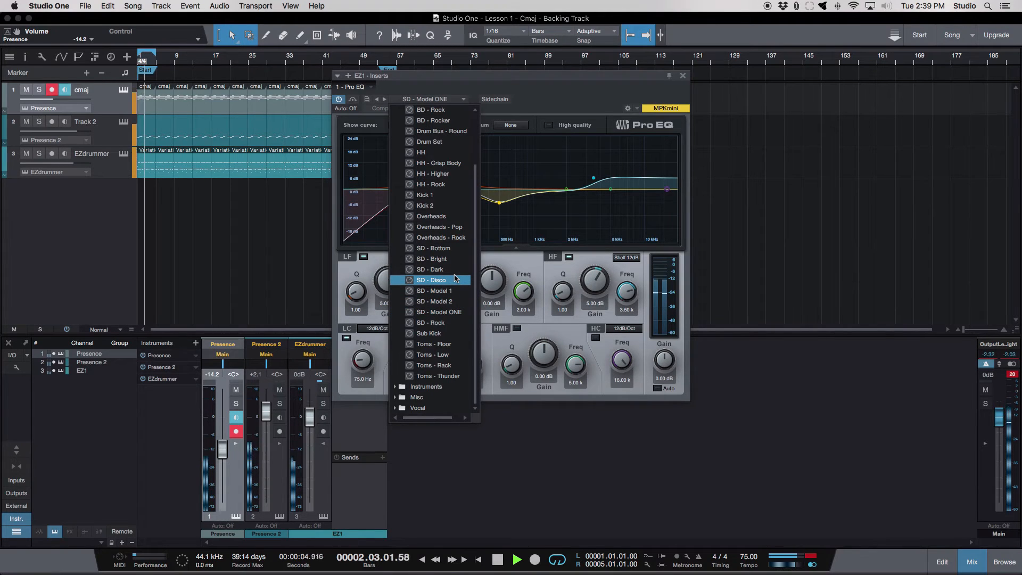
{"action": "left_click", "coordinate": [515, 90]}
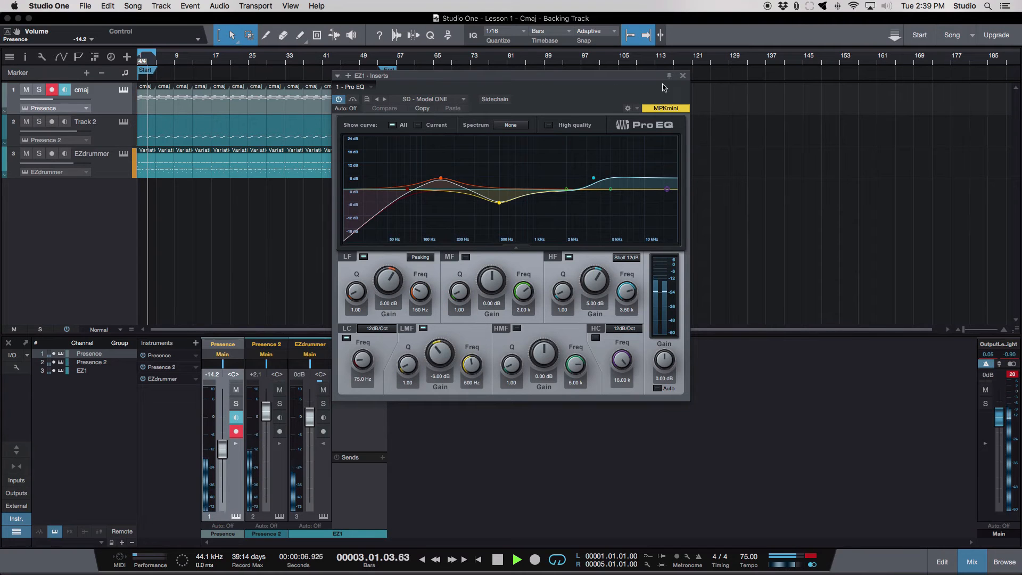
{"action": "left_click", "coordinate": [683, 77]}
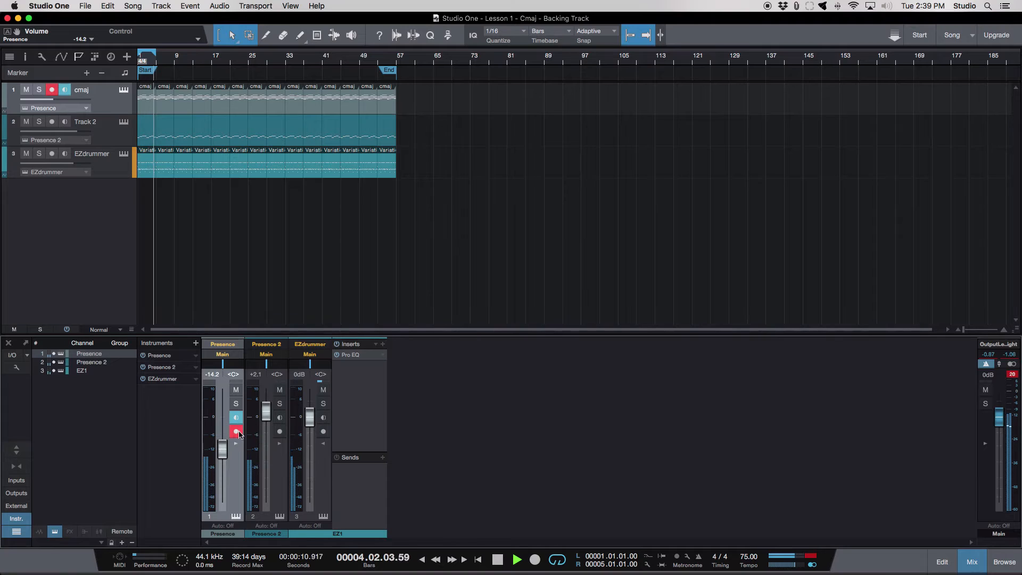
- Rename the cmaj track to organ and colour it green
{"action": "left_click", "coordinate": [113, 131]}
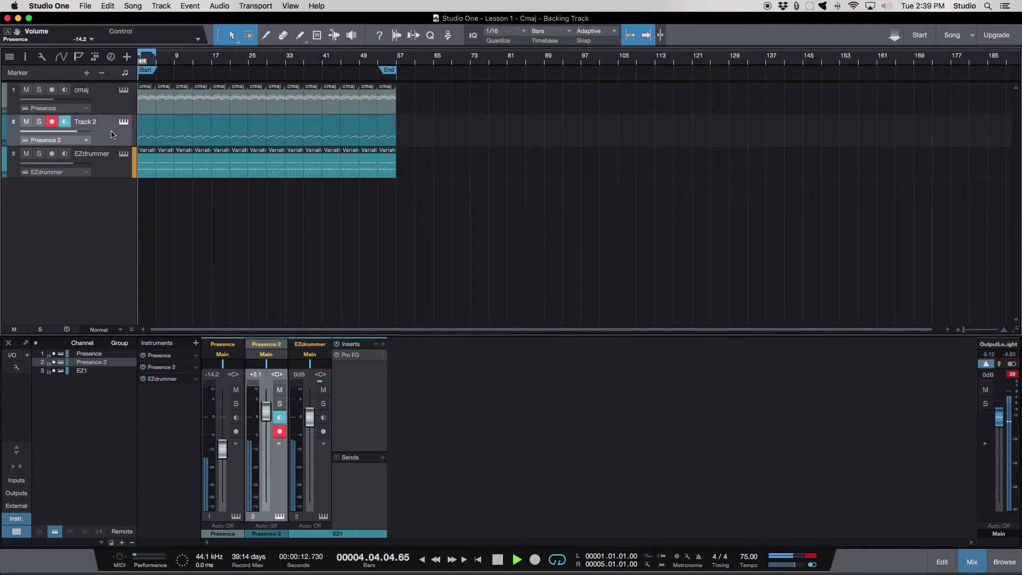
{"action": "double_click", "coordinate": [81, 90]}
{"action": "type", "text": "or"}
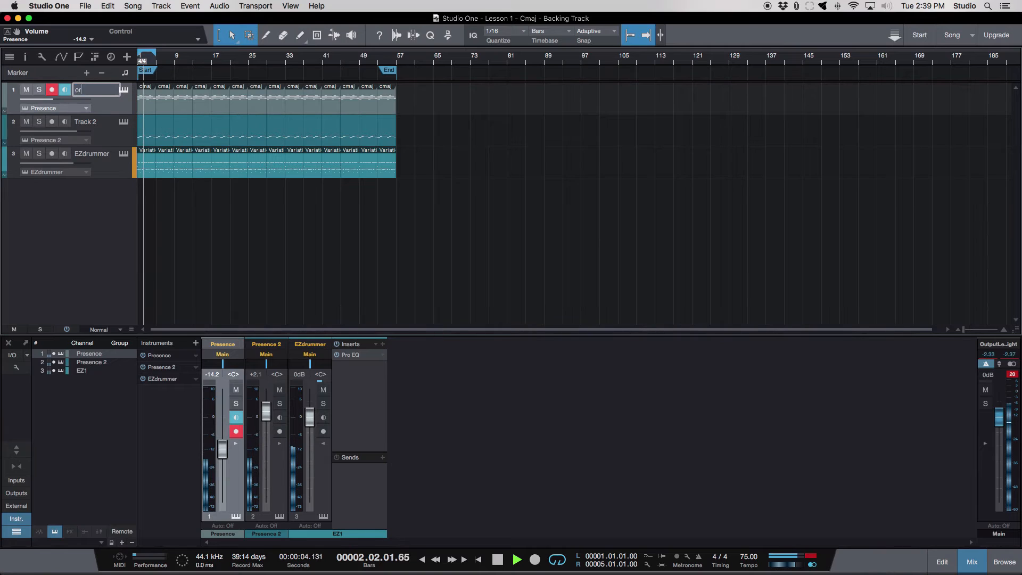
{"action": "type", "text": "gan"}
{"action": "key", "text": "Return"}
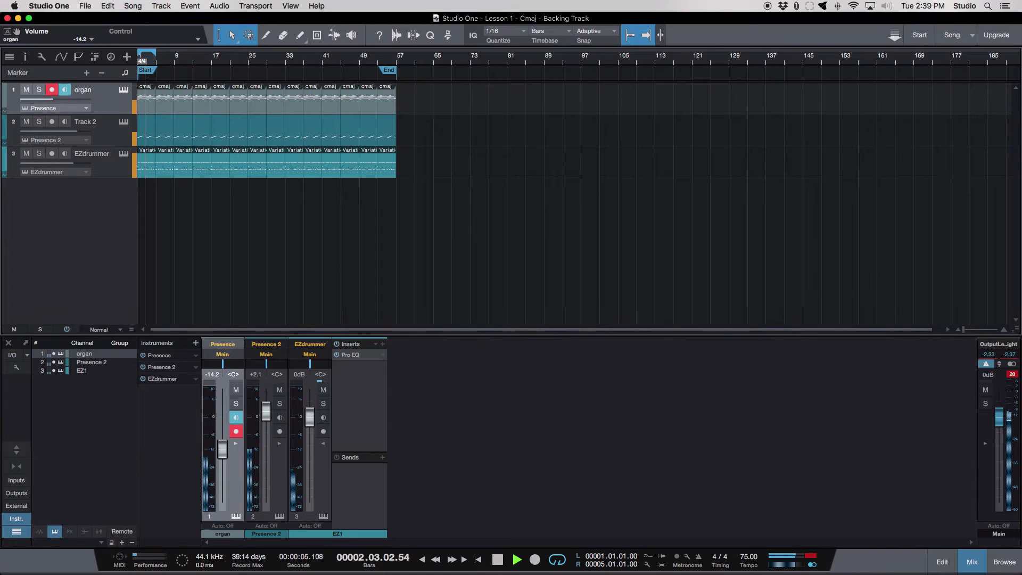
{"action": "left_click", "coordinate": [6, 103]}
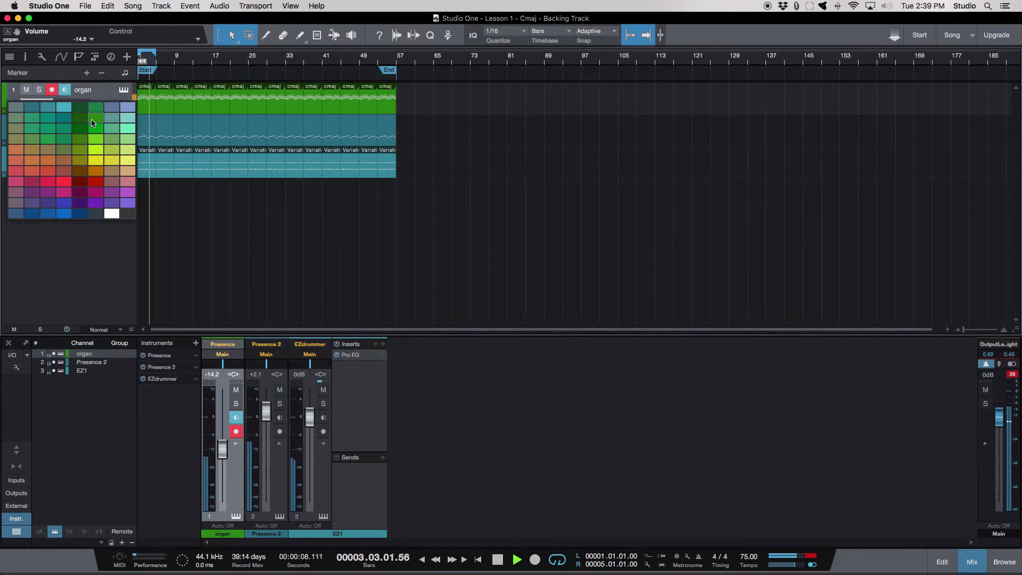
{"action": "left_click", "coordinate": [91, 119]}
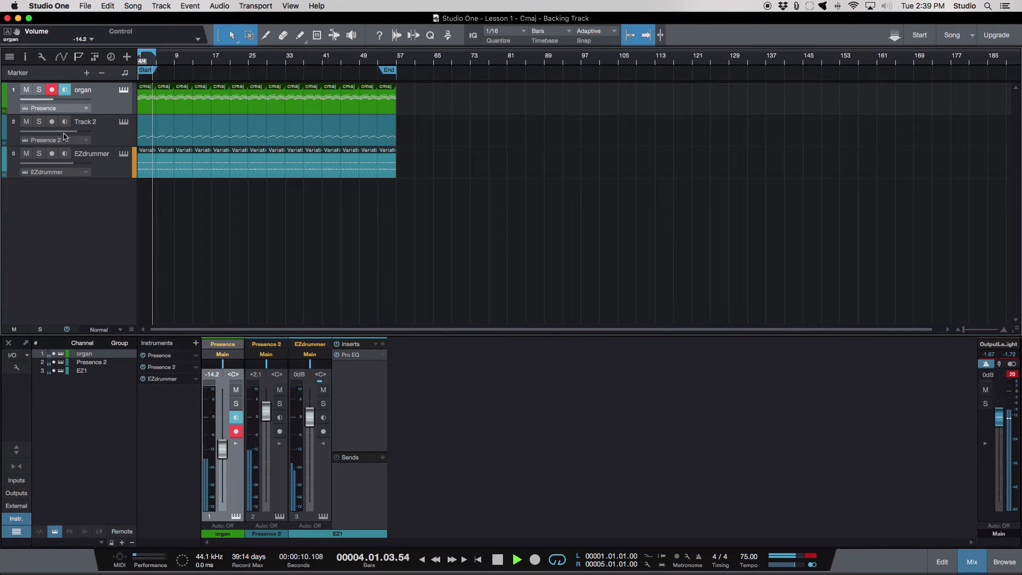
- Rename Track 2 to bass and colour it yellow
{"action": "double_click", "coordinate": [88, 125]}
{"action": "type", "text": "bass"}
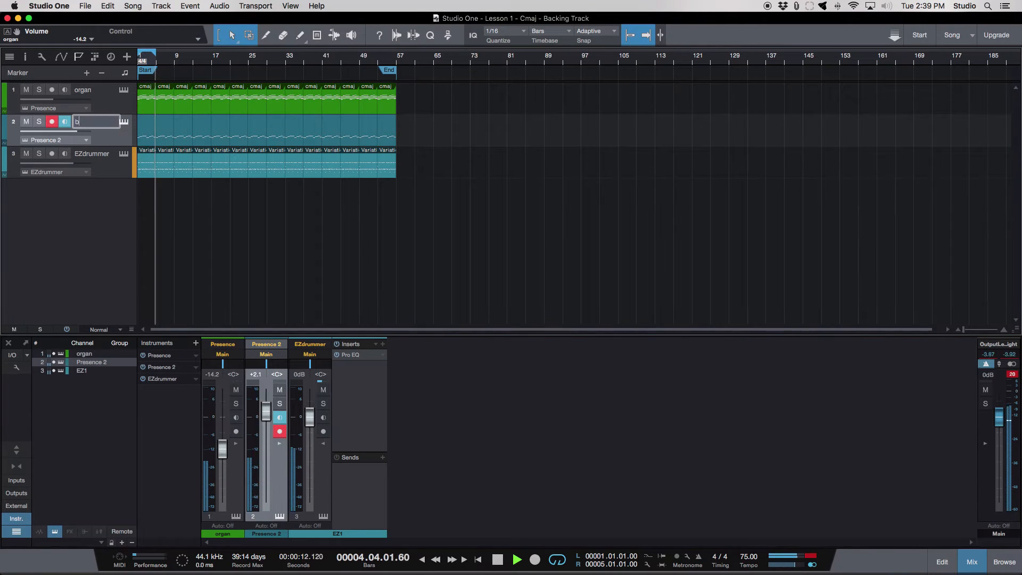
{"action": "key", "text": "Return"}
{"action": "left_click", "coordinate": [8, 132]}
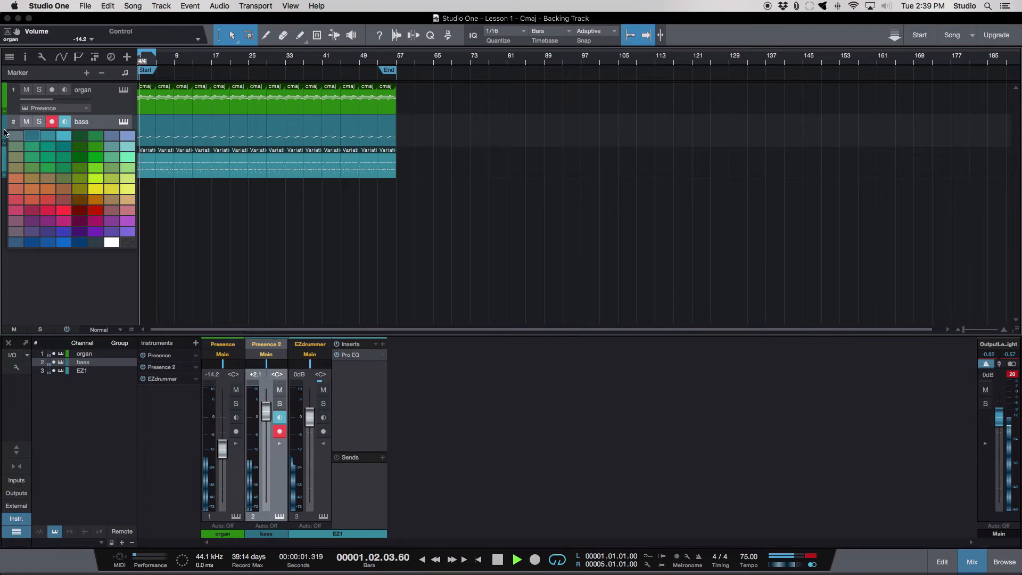
{"action": "left_click", "coordinate": [104, 196]}
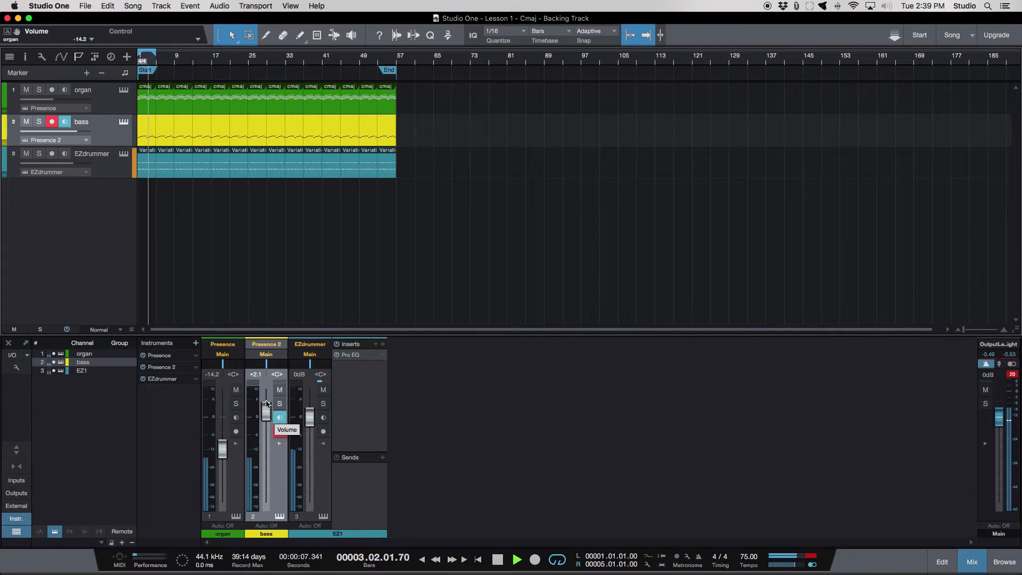
- Expand the bass channel in the mixer and insert the PreSonus Pro EQ effect on it
{"action": "left_click", "coordinate": [280, 444]}
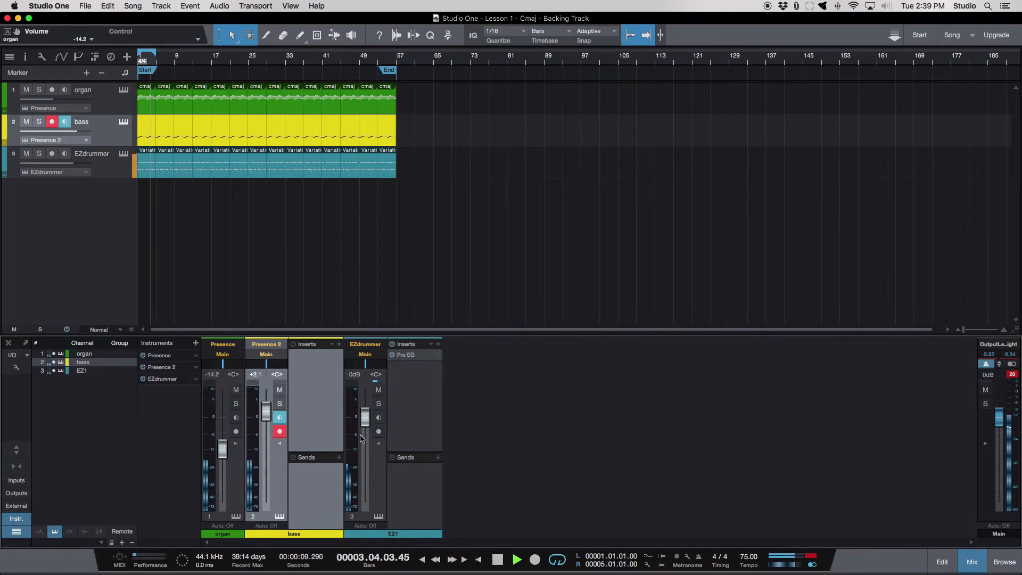
{"action": "left_click", "coordinate": [339, 345]}
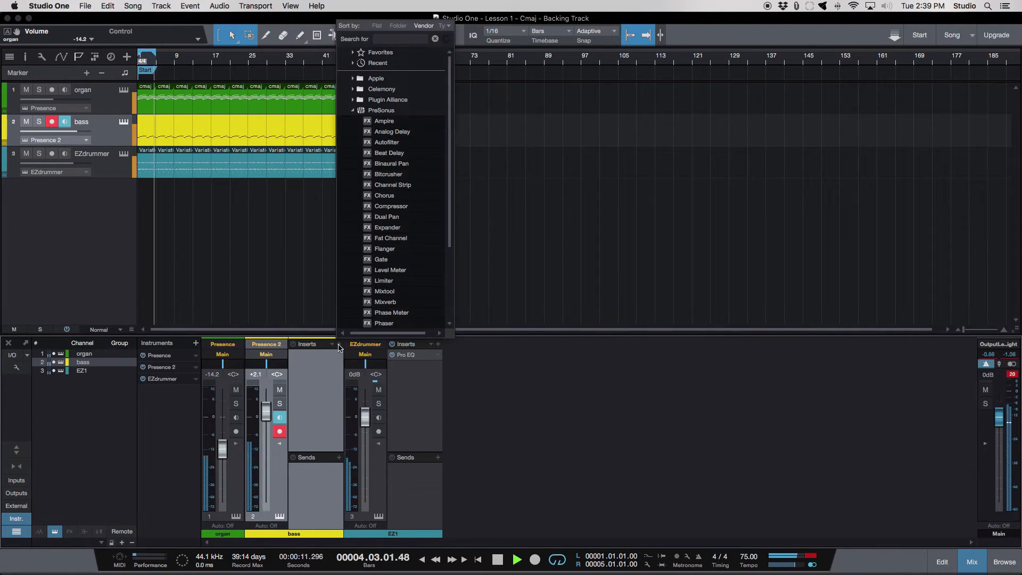
{"action": "scroll", "coordinate": [404, 276], "scroll_direction": "down", "scroll_amount": 3}
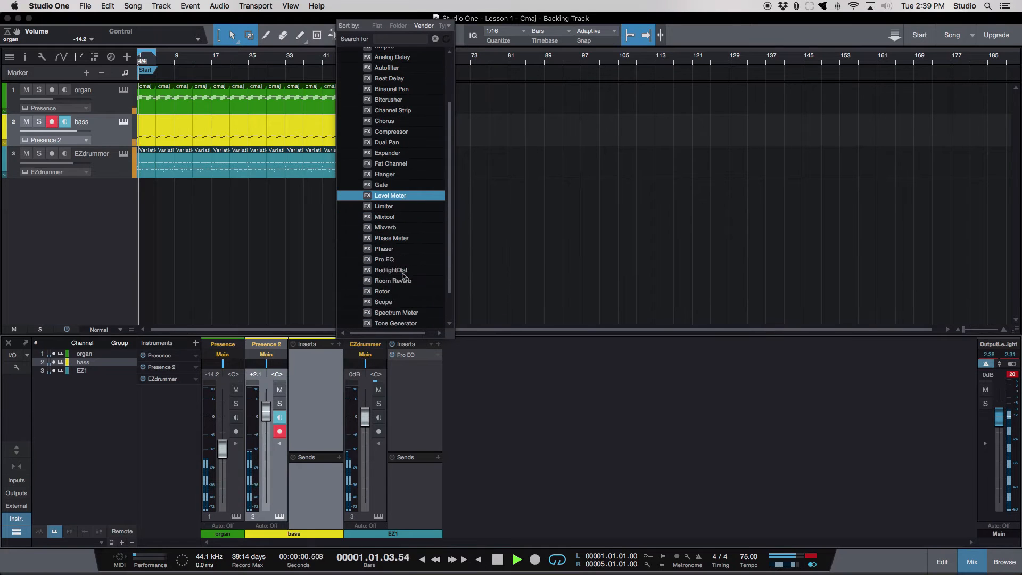
{"action": "left_click", "coordinate": [405, 259]}
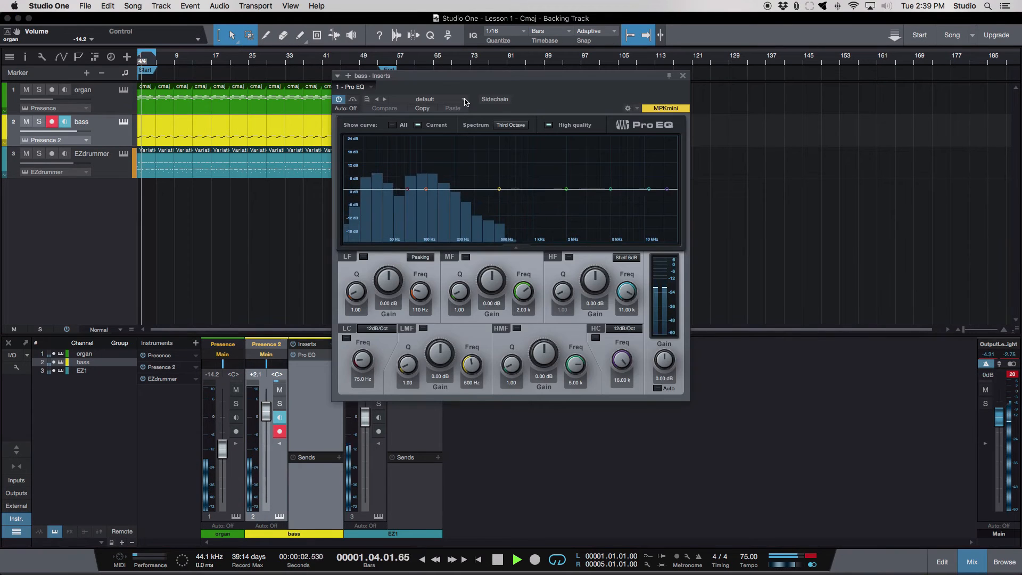
- Audition the Instruments bass presets on the bass channel's Pro EQ and settle on Bass - Punk Rock
{"action": "left_click", "coordinate": [432, 99]}
{"action": "left_click", "coordinate": [441, 132]}
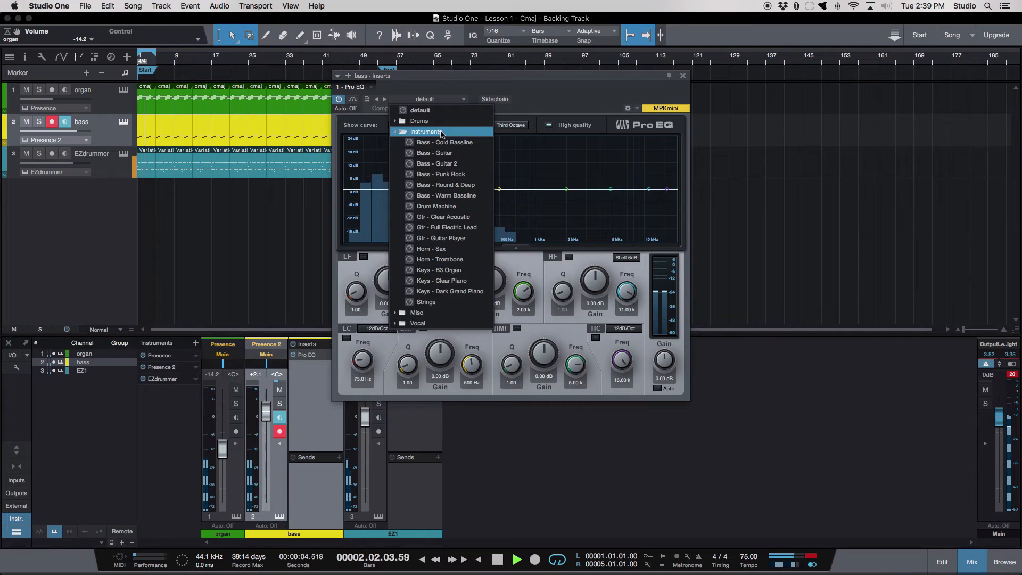
{"action": "left_click", "coordinate": [450, 154]}
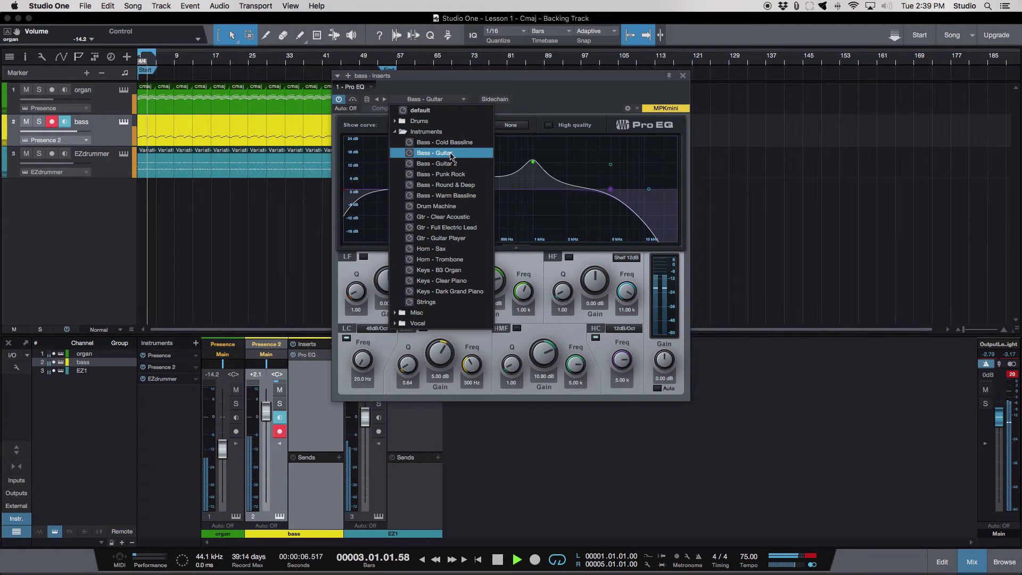
{"action": "left_click", "coordinate": [464, 164]}
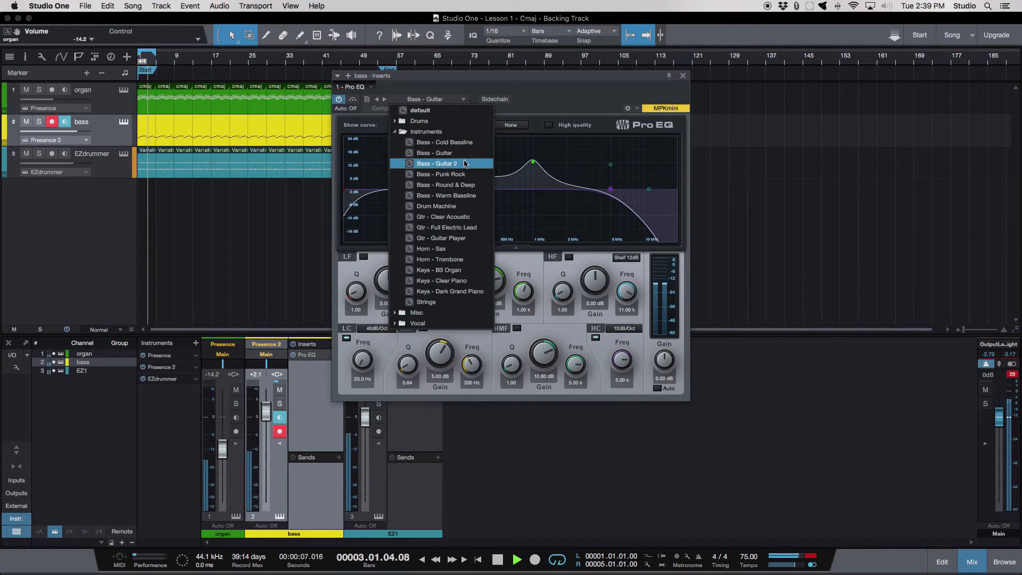
{"action": "left_click", "coordinate": [469, 195]}
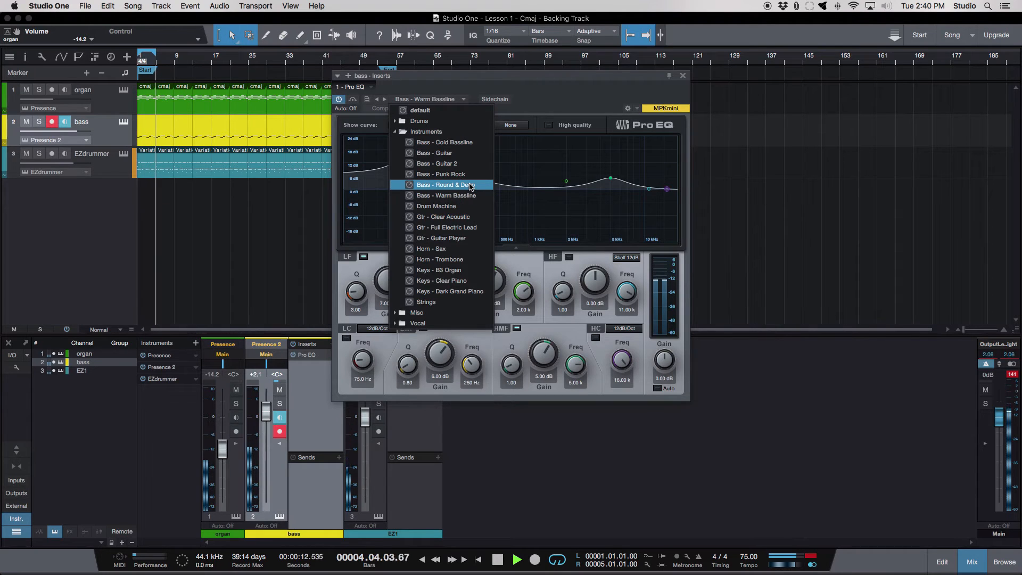
{"action": "left_click", "coordinate": [471, 187]}
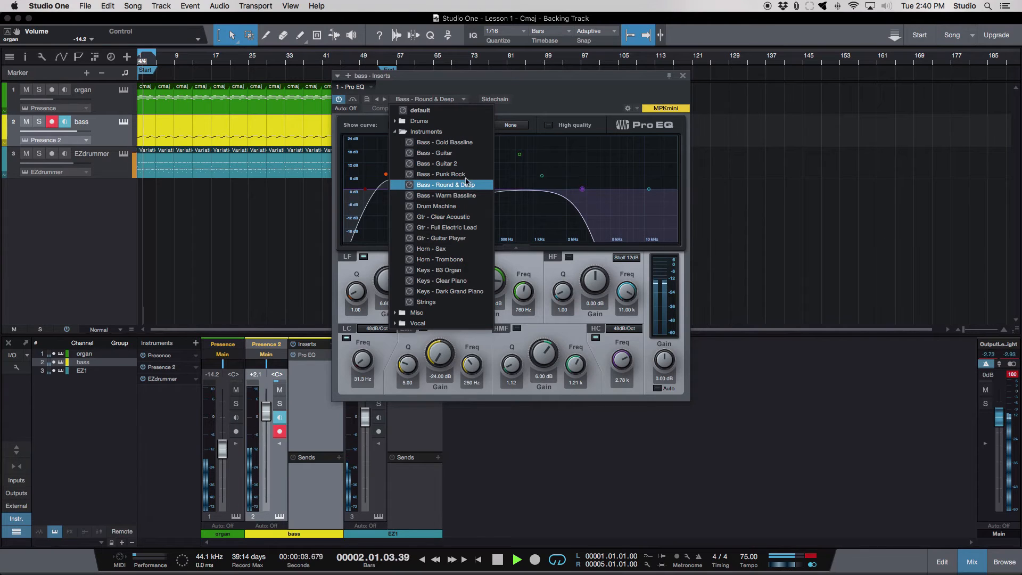
{"action": "left_click", "coordinate": [466, 178]}
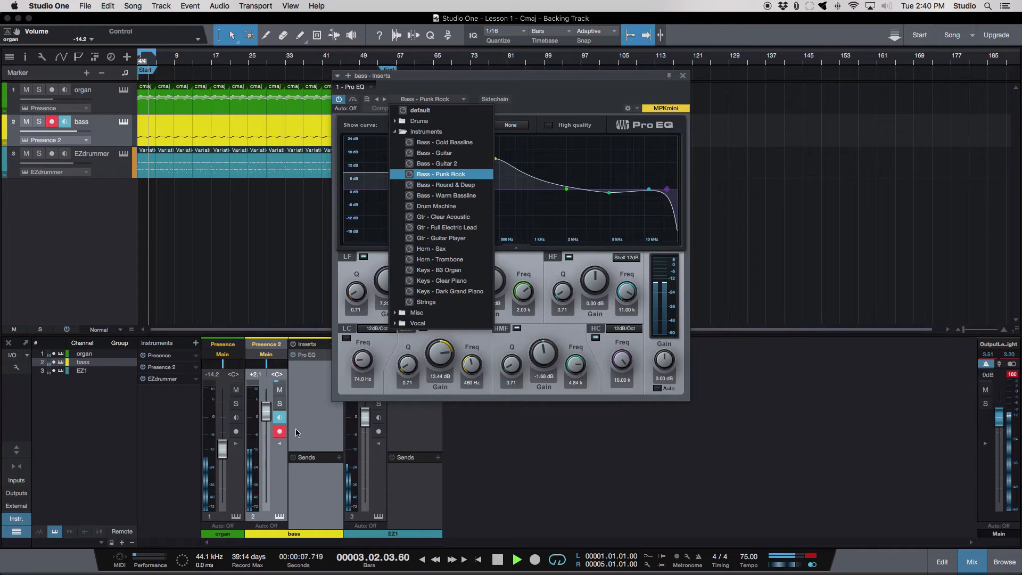
- Lower the bass channel's volume to -2.9 dB and close its Pro EQ window
{"action": "left_click", "coordinate": [264, 419]}
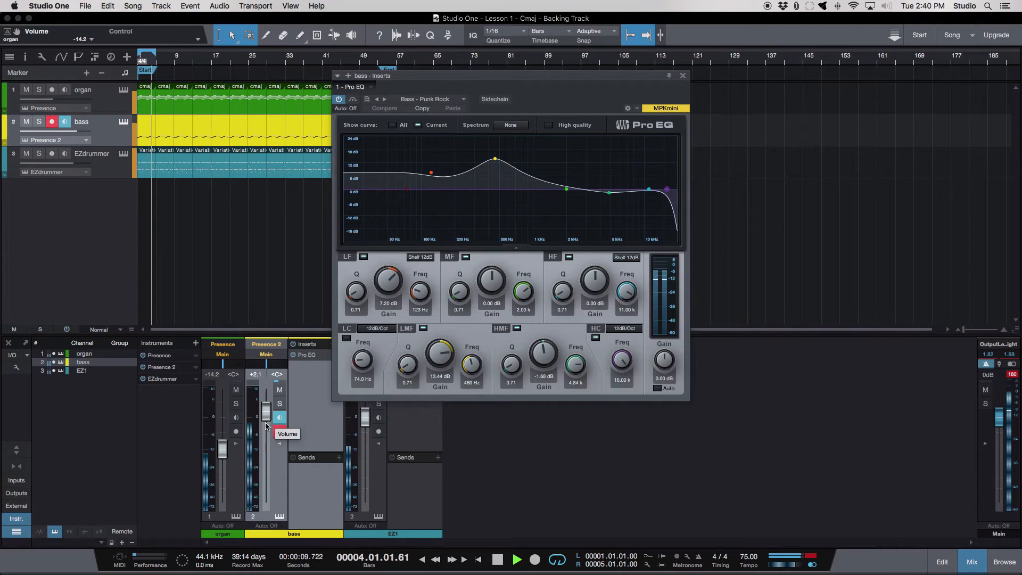
{"action": "left_click_drag", "start_coordinate": [272, 422], "coordinate": [270, 425]}
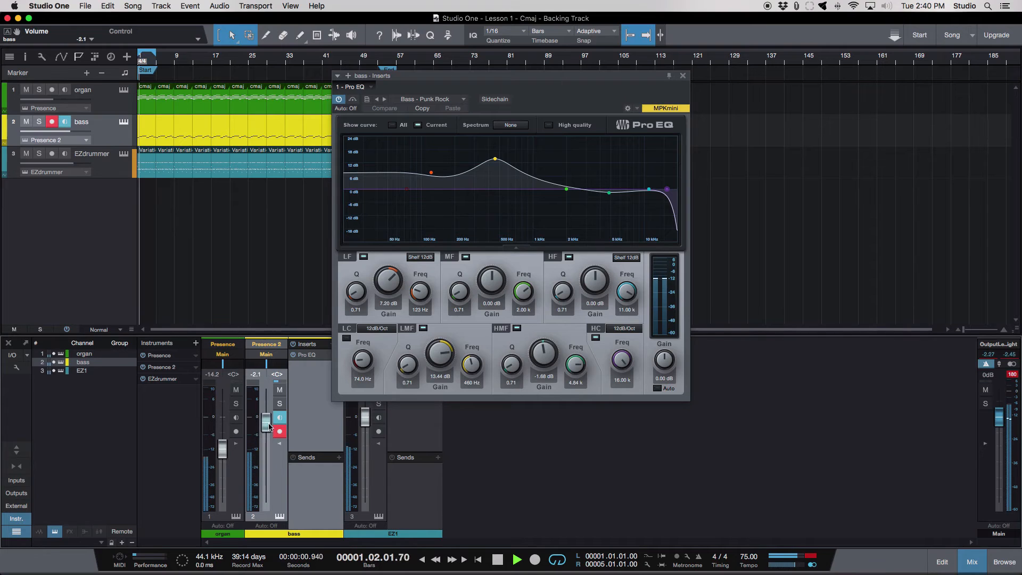
{"action": "left_click", "coordinate": [682, 76]}
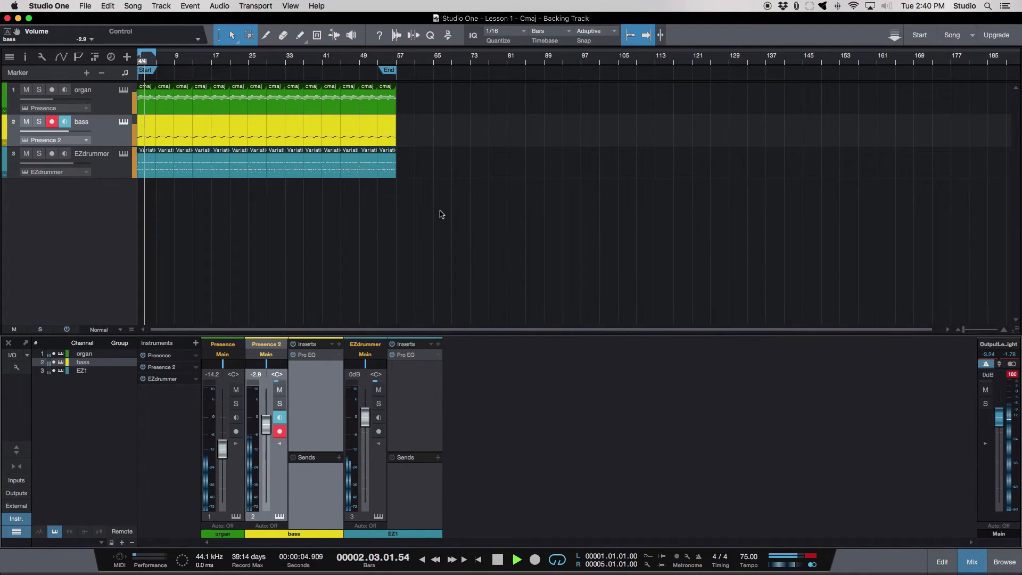
{"action": "key", "text": "space"}
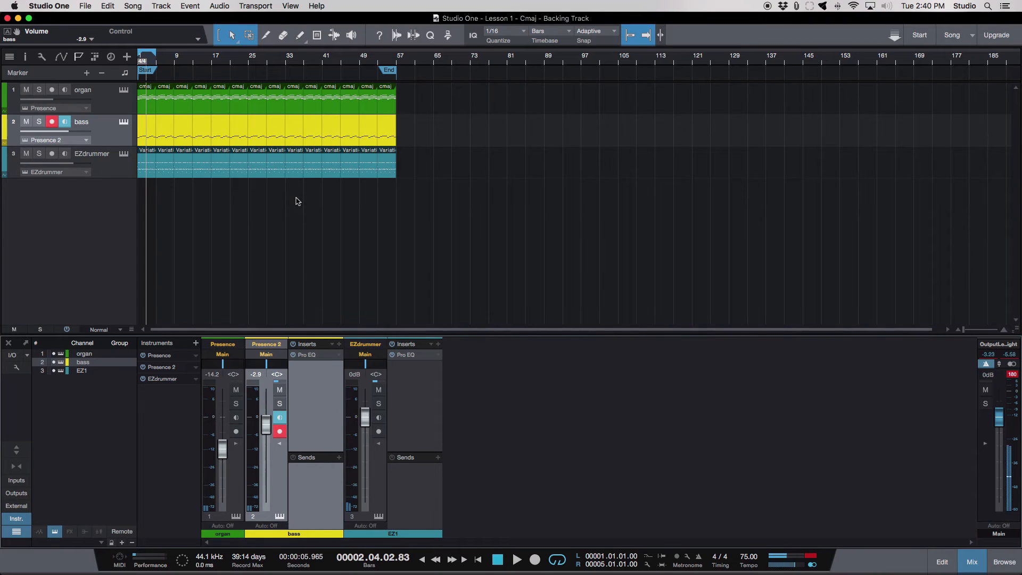
- Add an automation track to the arrangement
{"action": "scroll", "coordinate": [239, 177], "scroll_direction": "up", "scroll_amount": 5}
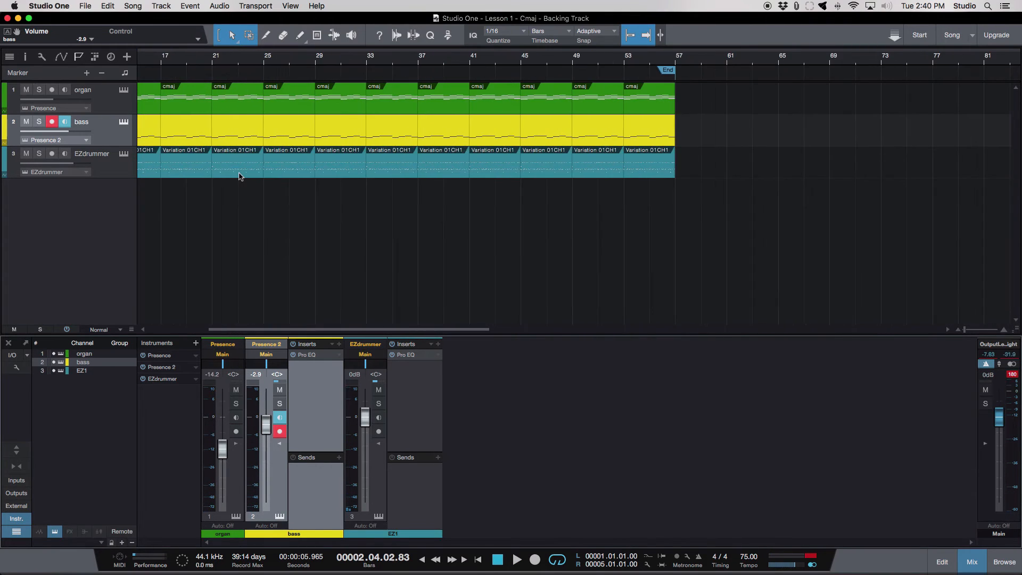
{"action": "scroll", "coordinate": [239, 176], "scroll_direction": "down", "scroll_amount": 3}
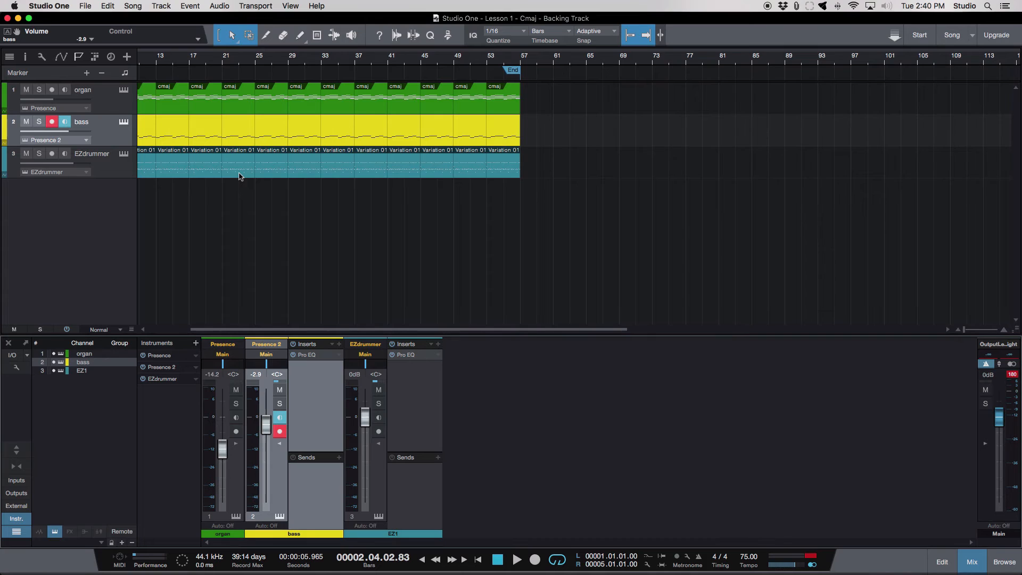
{"action": "scroll", "coordinate": [239, 177], "scroll_direction": "down", "scroll_amount": 3}
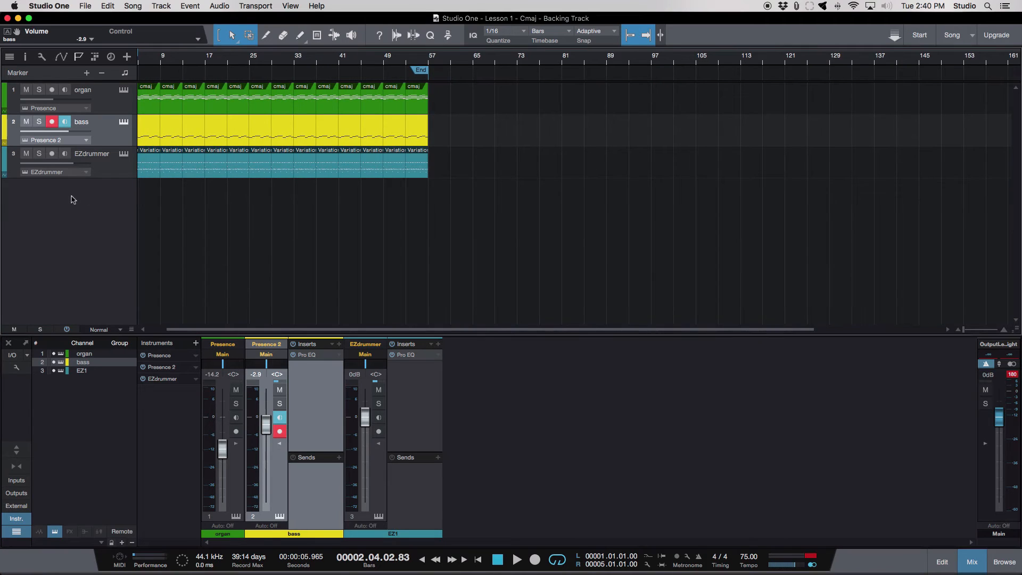
{"action": "right_click", "coordinate": [60, 268]}
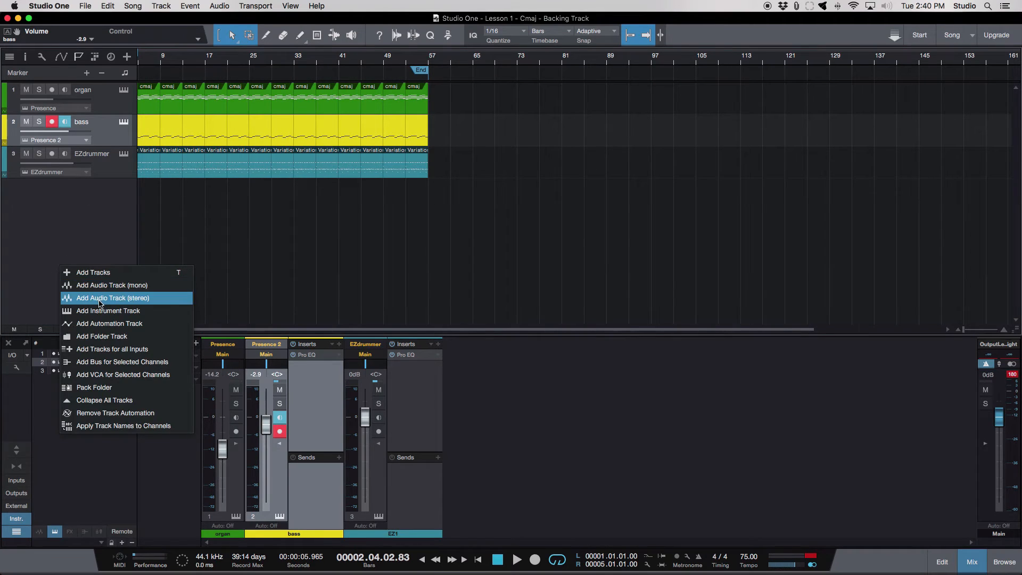
{"action": "left_click", "coordinate": [108, 325]}
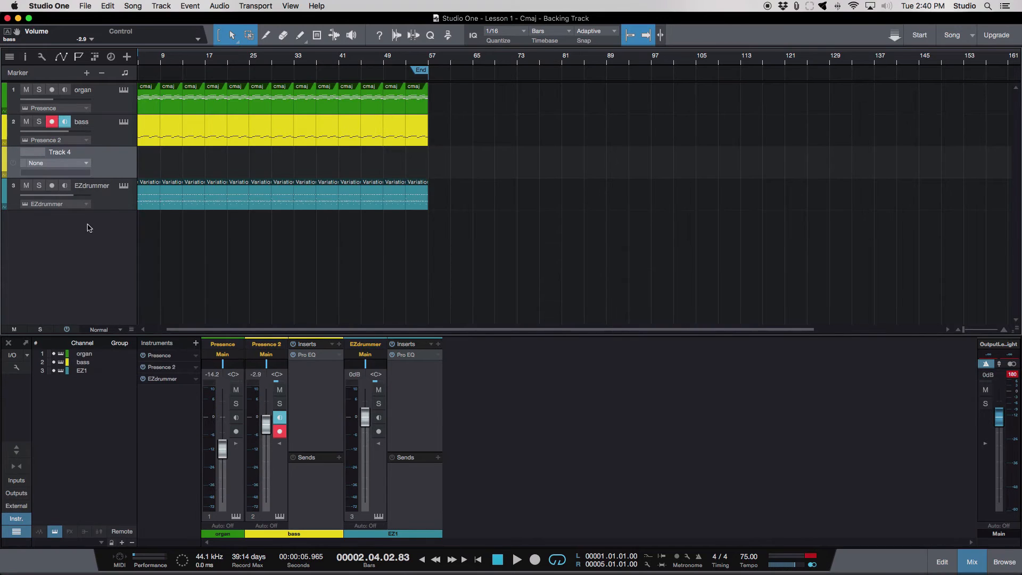
- Assign the console's Main Volume parameter to the automation track and move the track below EZdrummer
{"action": "left_click", "coordinate": [80, 166]}
{"action": "left_click", "coordinate": [79, 194]}
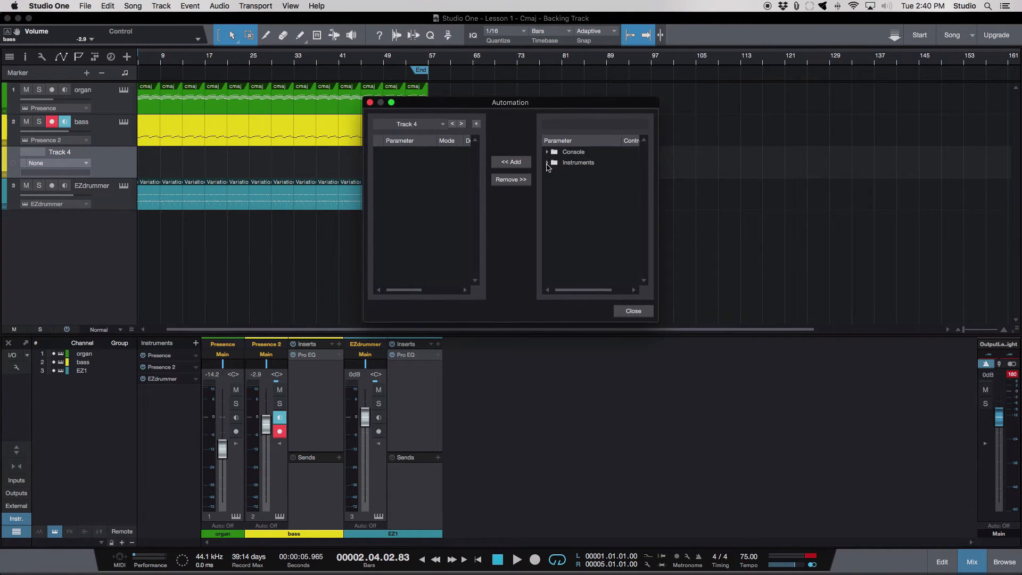
{"action": "left_click", "coordinate": [548, 153]}
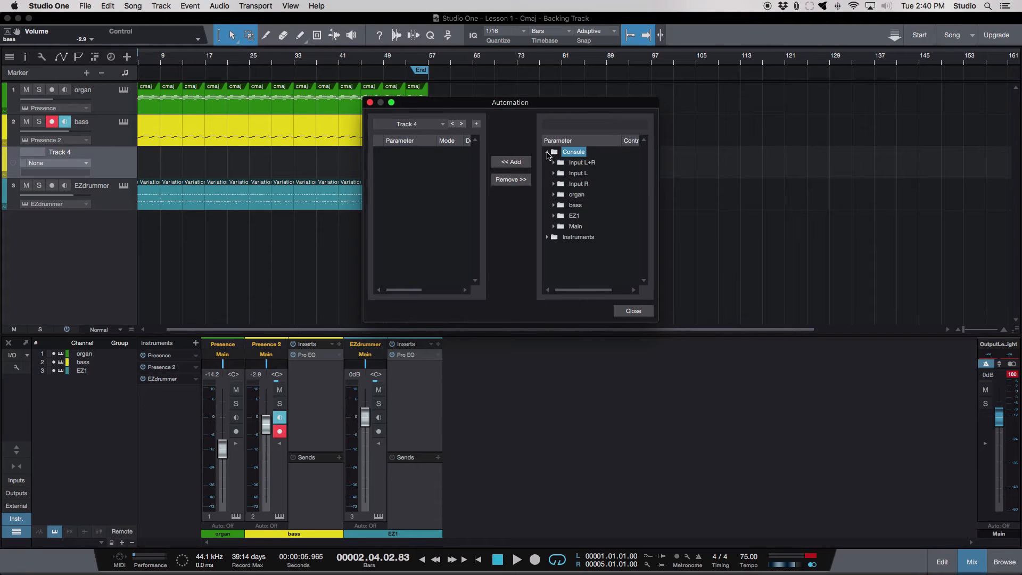
{"action": "left_click", "coordinate": [553, 227]}
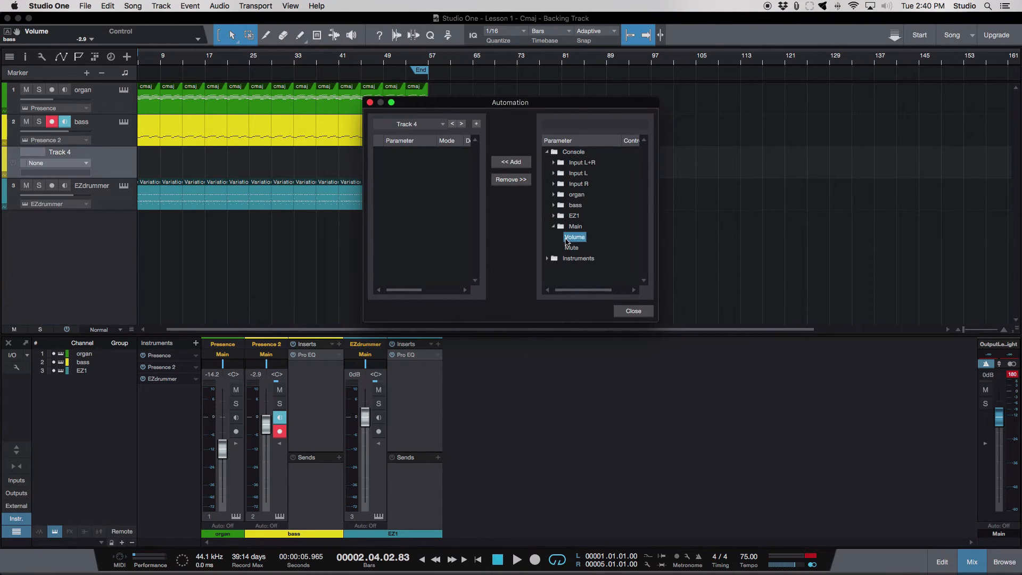
{"action": "double_click", "coordinate": [566, 240]}
{"action": "left_click", "coordinate": [635, 312]}
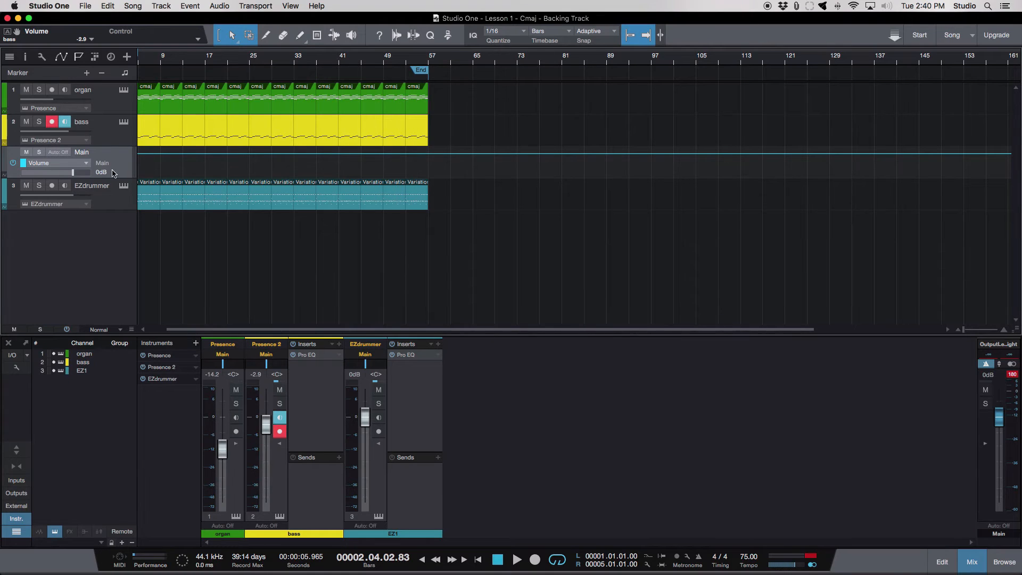
{"action": "left_click_drag", "start_coordinate": [113, 173], "coordinate": [107, 224]}
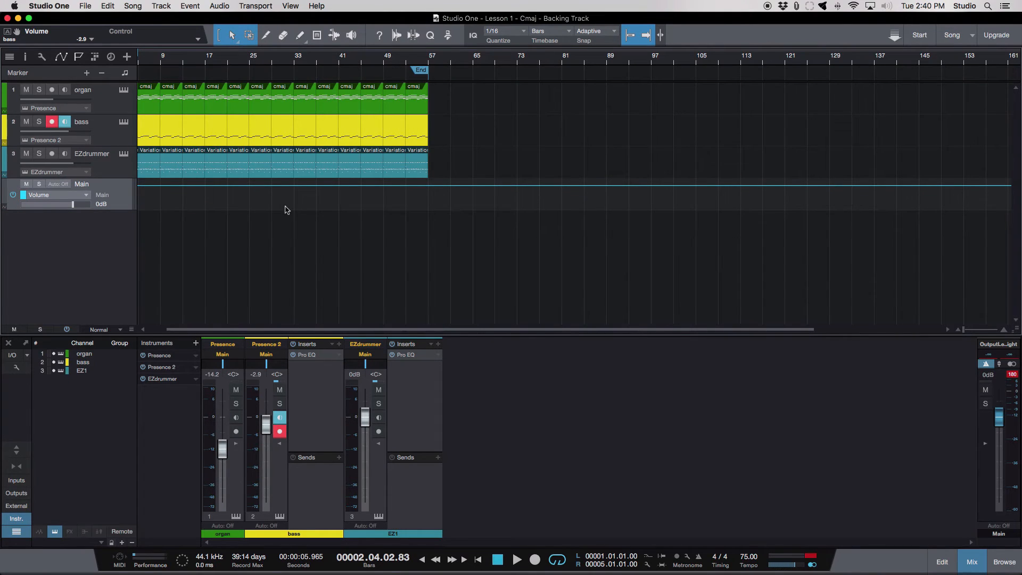
- Draw a Main volume fade-out from 0 dB at bar 53 to silence at bar 57 and play it from bar 50
{"action": "scroll", "coordinate": [408, 190], "scroll_direction": "up", "scroll_amount": 10}
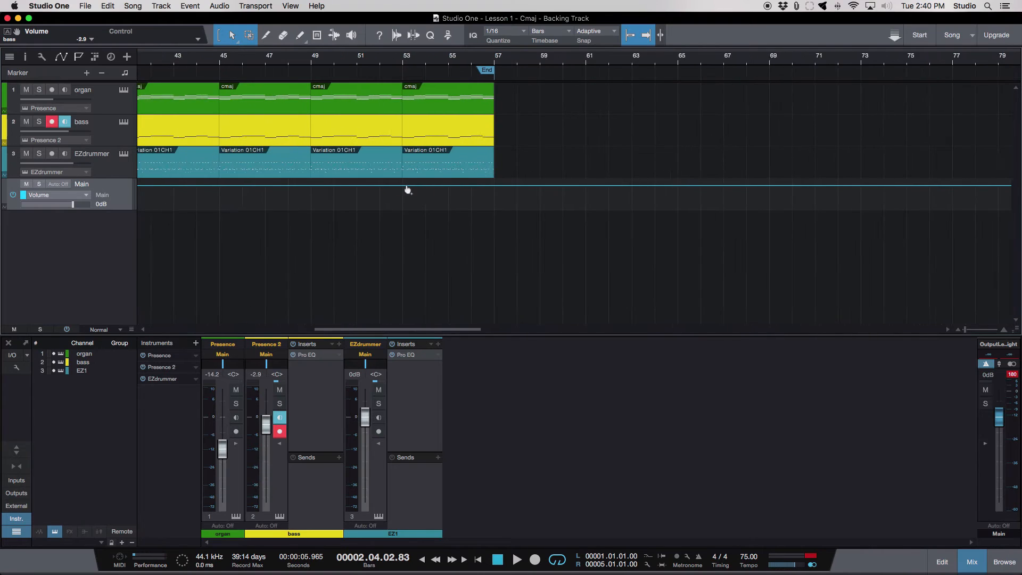
{"action": "left_click", "coordinate": [400, 188]}
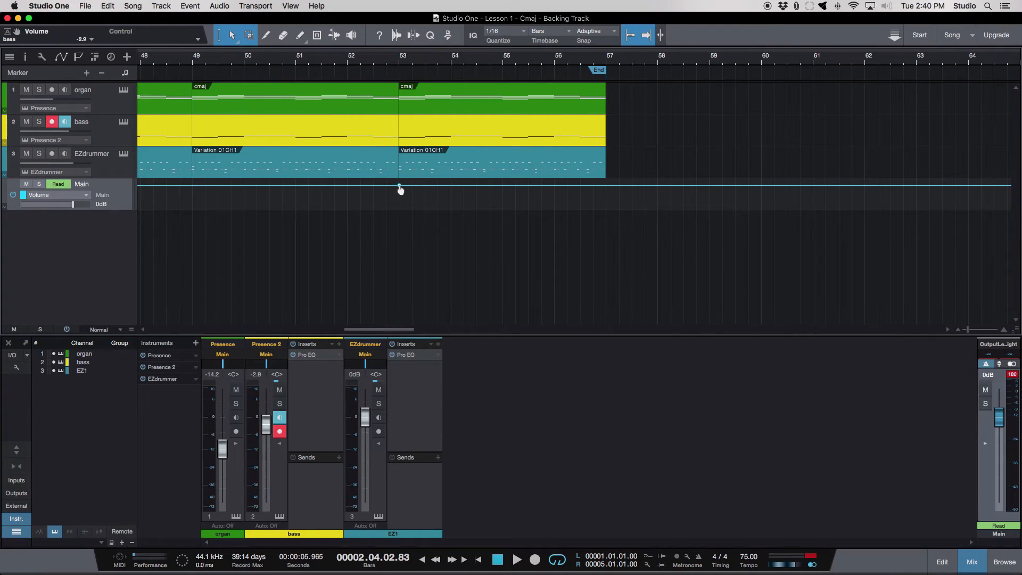
{"action": "left_click_drag", "start_coordinate": [404, 189], "coordinate": [605, 223]}
{"action": "left_click", "coordinate": [261, 59]}
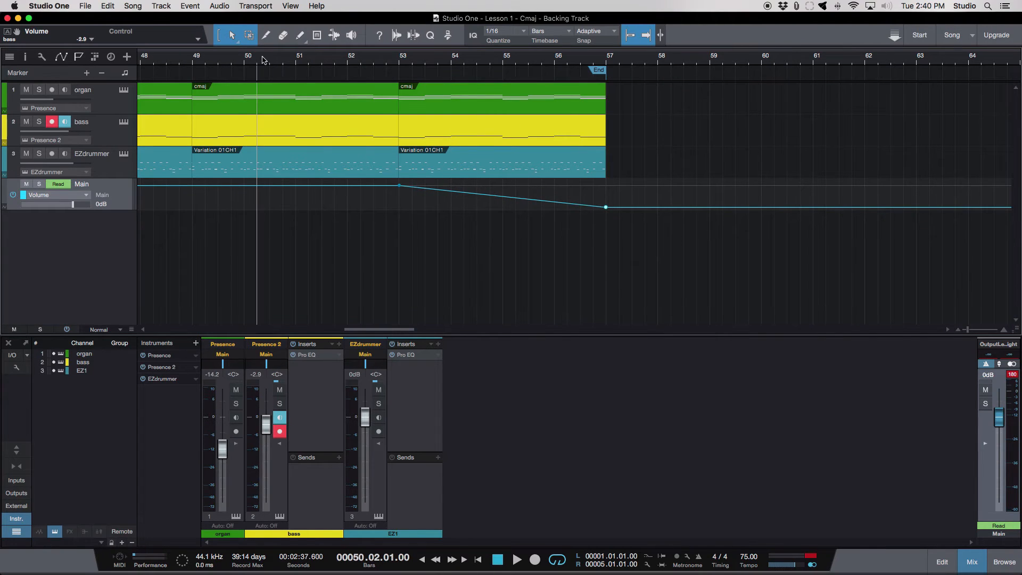
{"action": "key", "text": "space"}
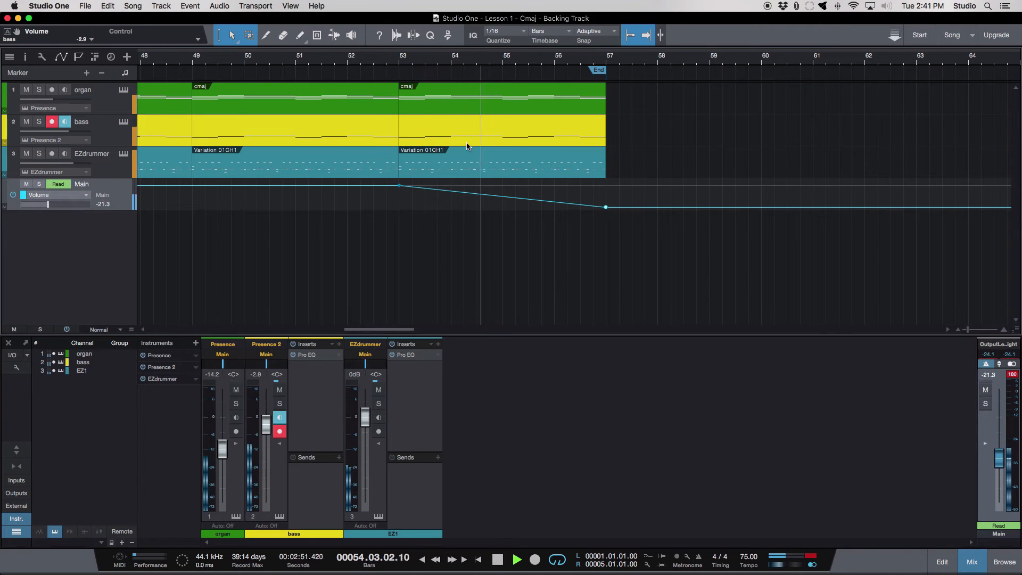
- Add a bend point to the Main volume fade and place it at about 56.3 and -33 dB
{"action": "left_click", "coordinate": [503, 197]}
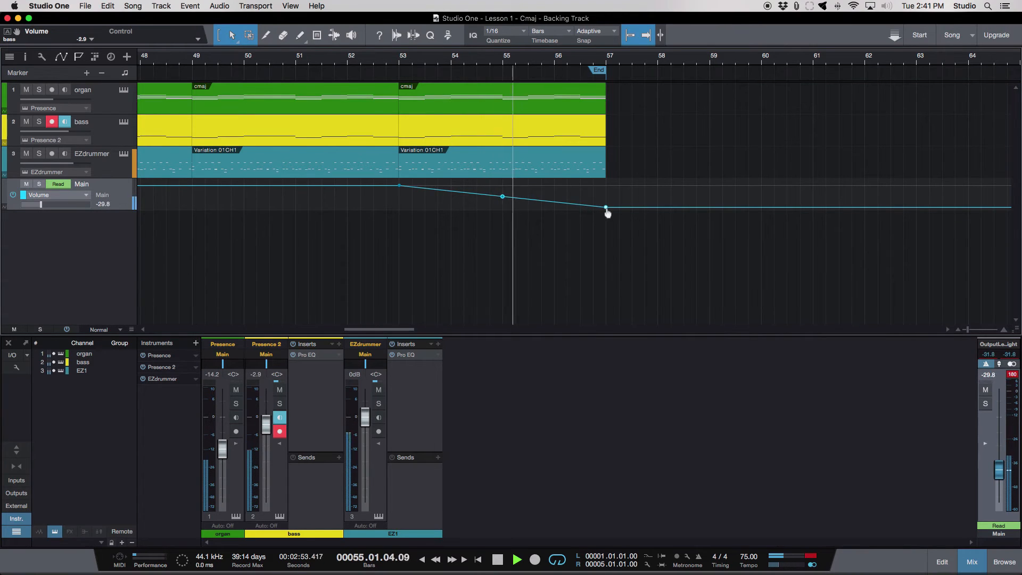
{"action": "mouse_move", "coordinate": [607, 208]}
{"action": "left_mouse_down"}
{"action": "mouse_move", "coordinate": [585, 203]}
{"action": "mouse_move", "coordinate": [609, 213]}
{"action": "left_mouse_up"}
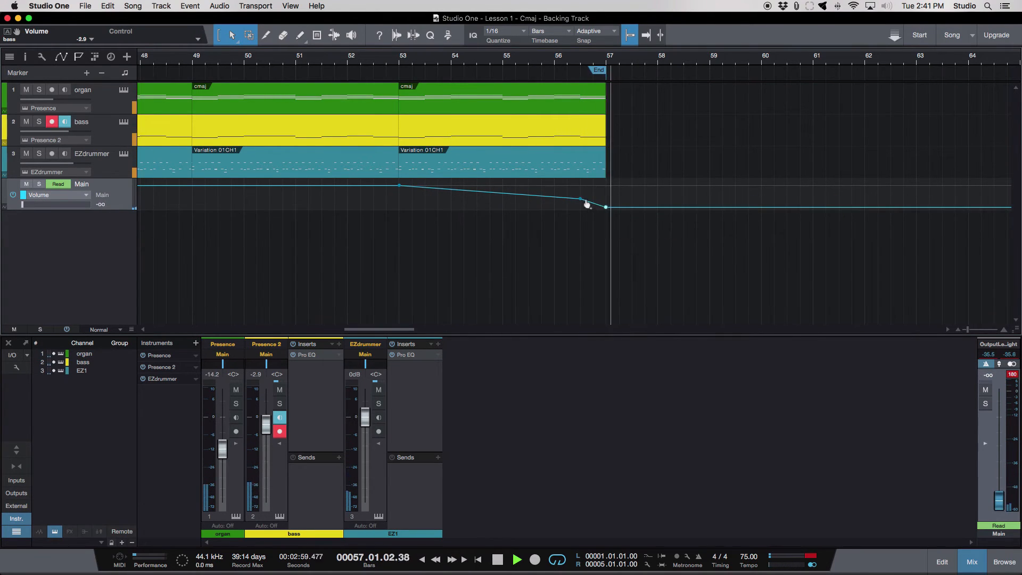
- Replay the fade, move its start point to 53.4 at 0 dB and shift the bend point slightly closer to bar 57
{"action": "left_click", "coordinate": [388, 65]}
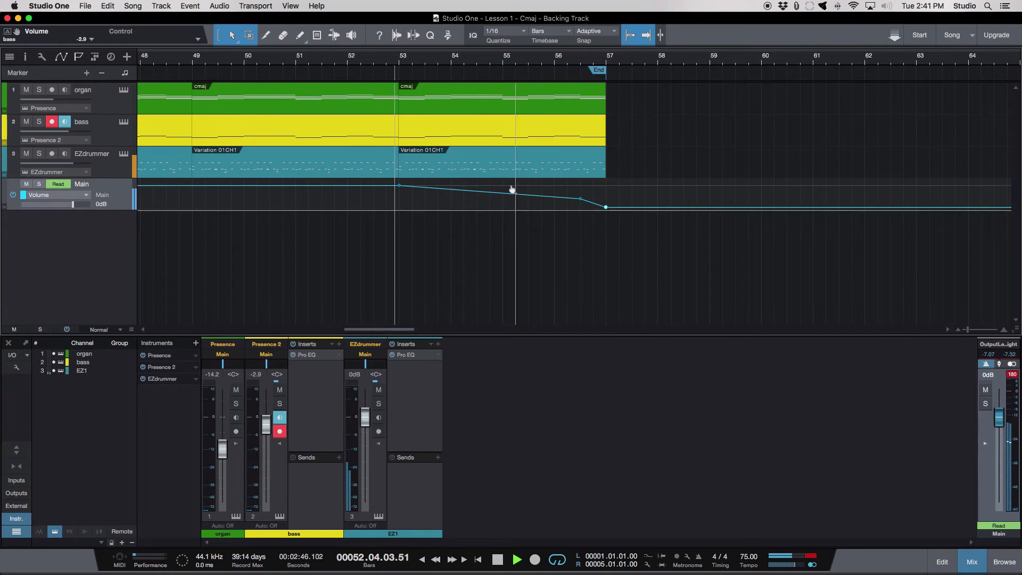
{"action": "left_click_drag", "start_coordinate": [512, 191], "coordinate": [490, 192]}
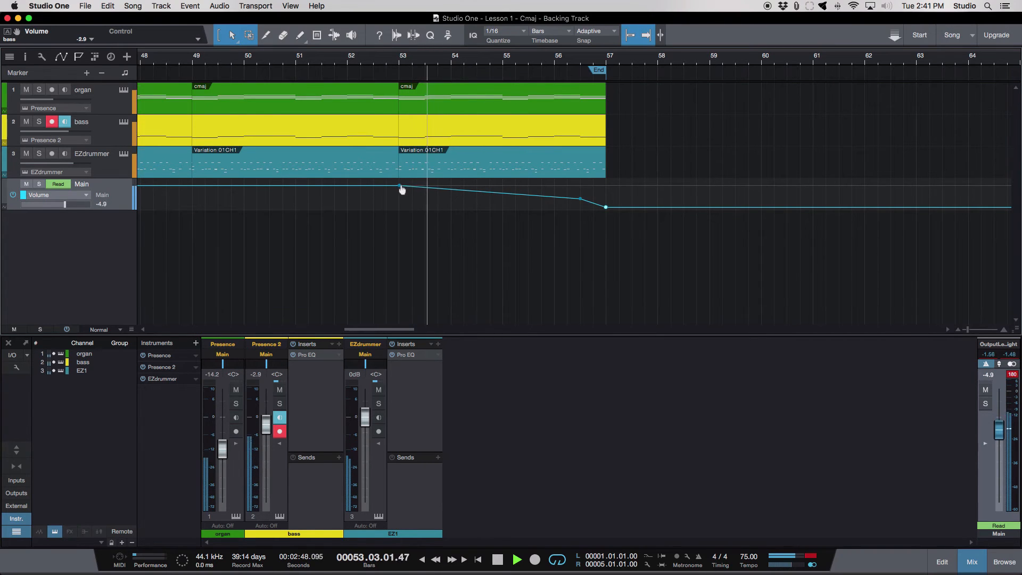
{"action": "left_click_drag", "start_coordinate": [402, 190], "coordinate": [440, 187]}
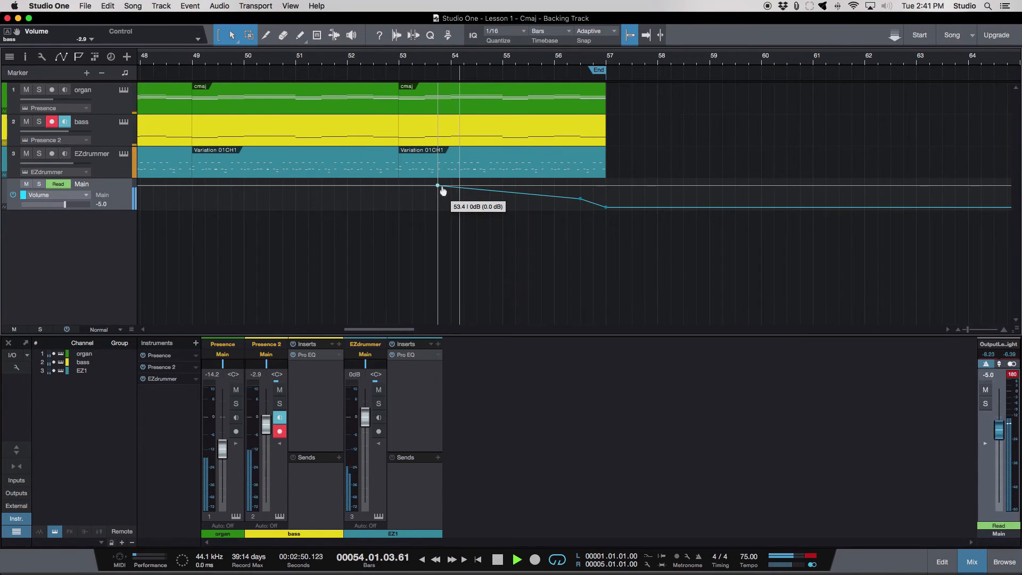
{"action": "left_click", "coordinate": [509, 191]}
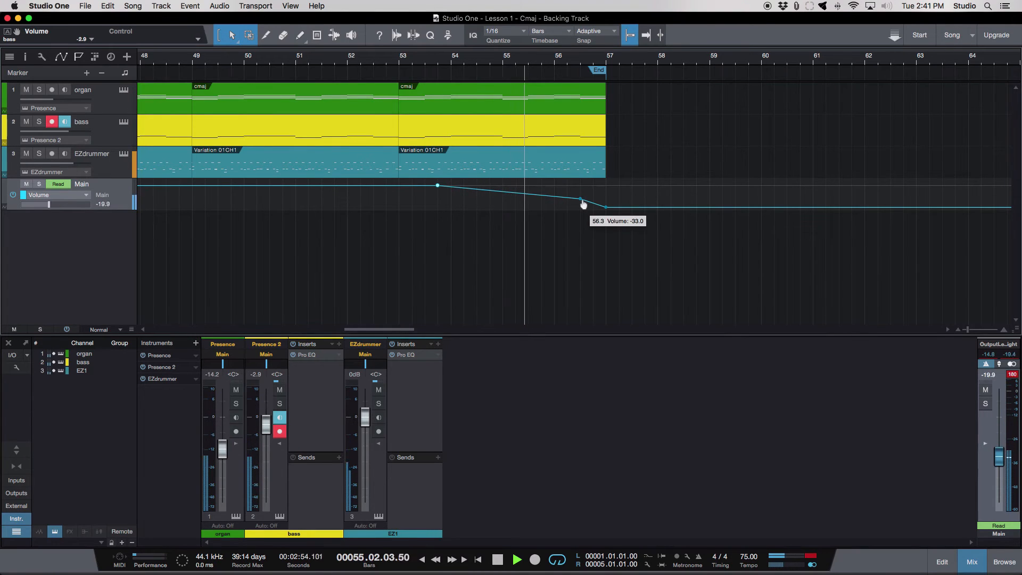
{"action": "left_click_drag", "start_coordinate": [583, 204], "coordinate": [590, 204]}
{"action": "mouse_move", "coordinate": [608, 211]}
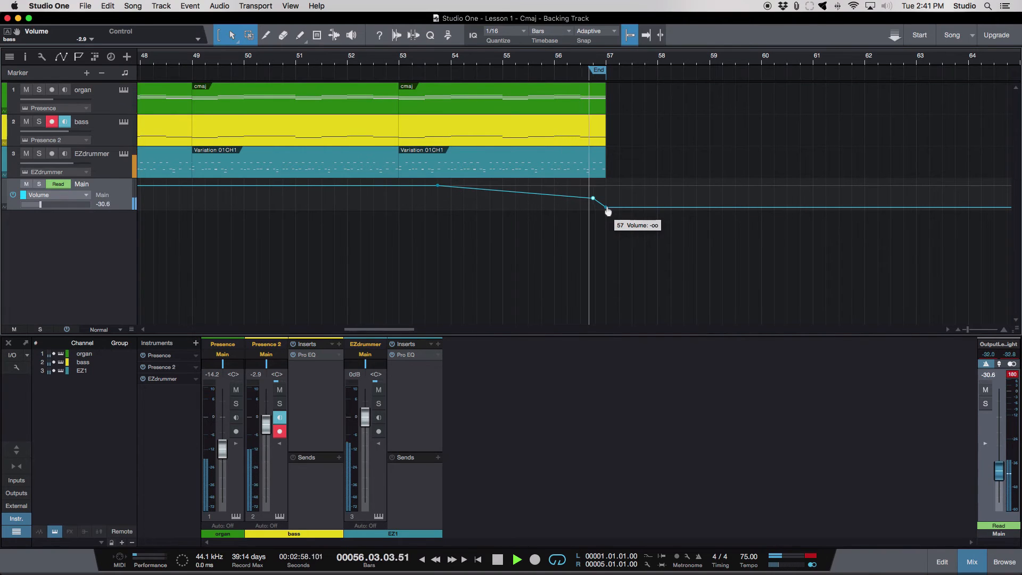
{"action": "key", "text": "space"}
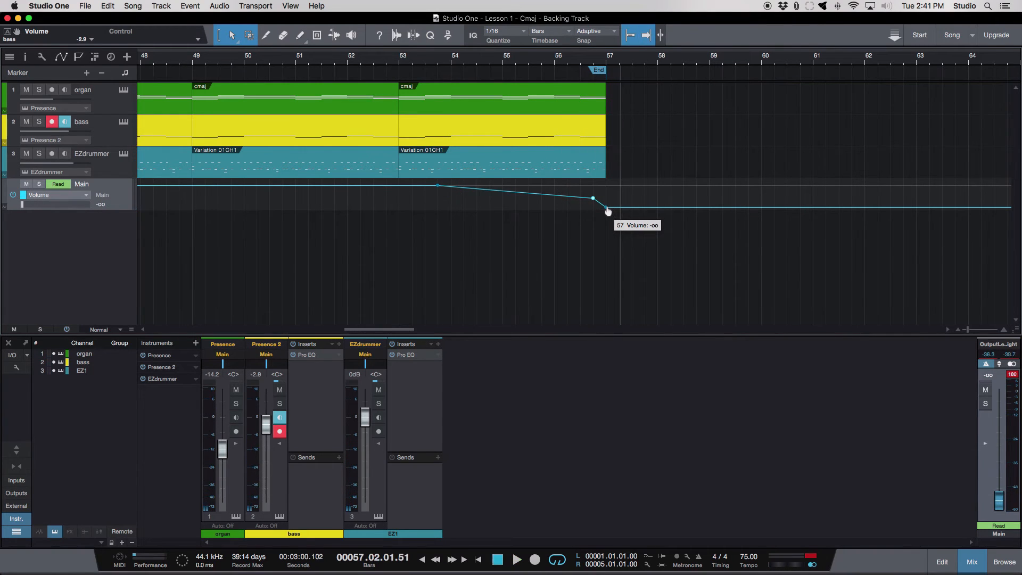
- Save the song
{"action": "key", "text": "super+s"}
{"action": "scroll", "coordinate": [441, 205], "scroll_direction": "down", "scroll_amount": 4}
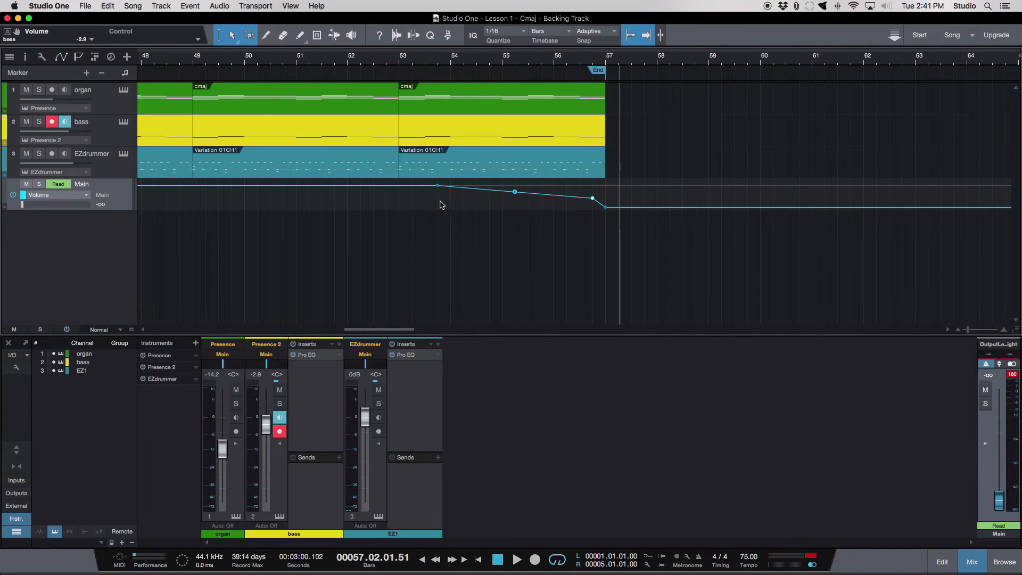
{"action": "scroll", "coordinate": [442, 205], "scroll_direction": "left", "scroll_amount": 1}
{"action": "scroll", "coordinate": [442, 205], "scroll_direction": "left", "scroll_amount": 15}
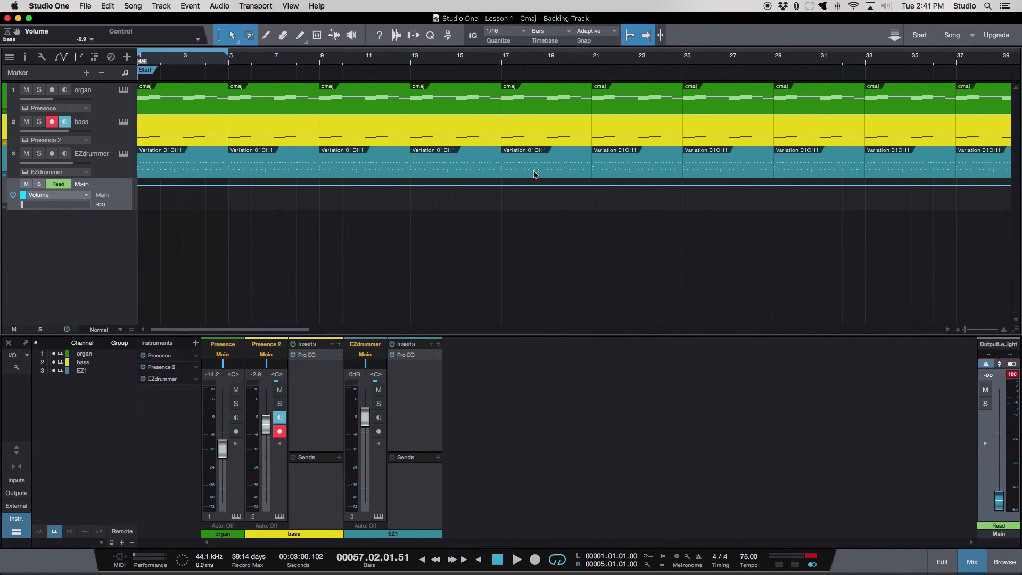
{"action": "scroll", "coordinate": [534, 175], "scroll_direction": "down", "scroll_amount": 3}
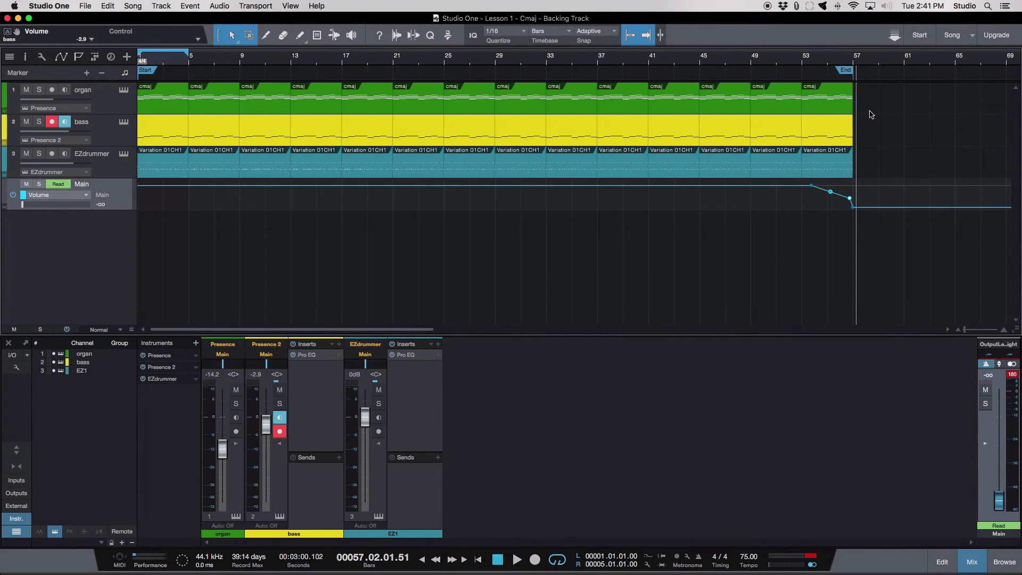
- Select all organ, bass and EZdrummer clips and shift them three bars later so they begin at bar 4
{"action": "scroll", "coordinate": [871, 115], "scroll_direction": "down", "scroll_amount": 2}
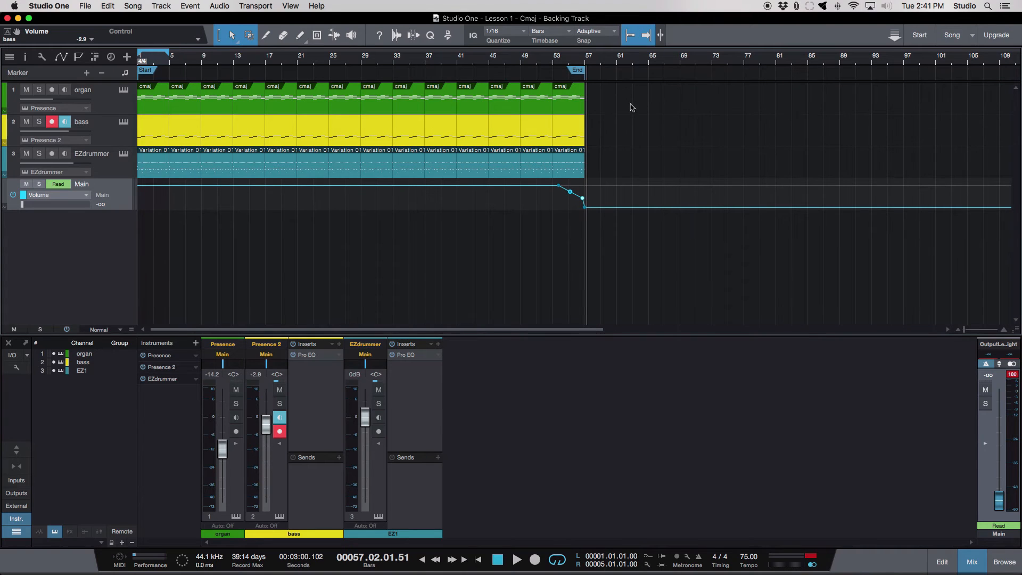
{"action": "left_click_drag", "start_coordinate": [631, 107], "coordinate": [132, 164]}
{"action": "scroll", "coordinate": [168, 153], "scroll_direction": "up", "scroll_amount": 5}
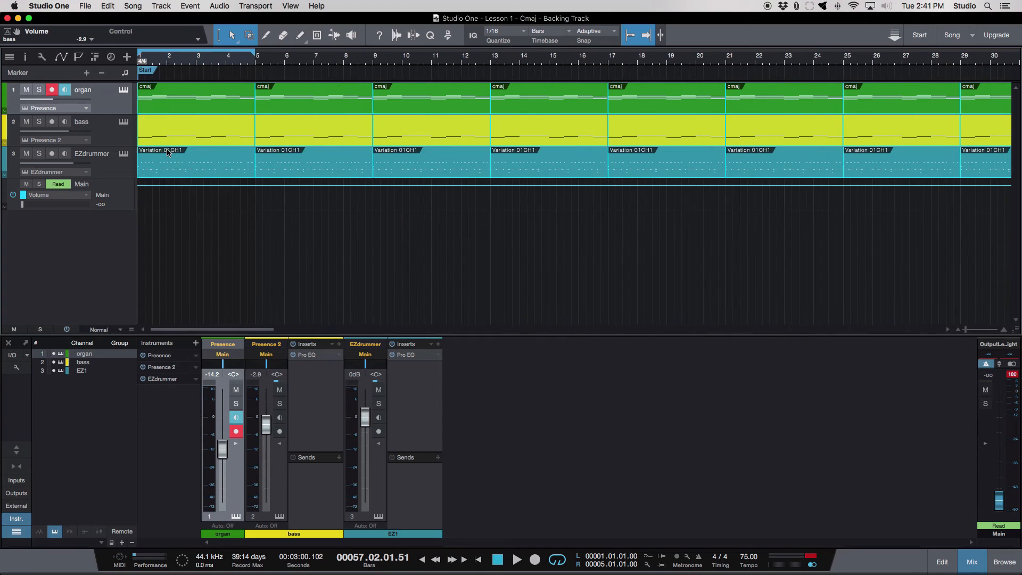
{"action": "left_click_drag", "start_coordinate": [162, 145], "coordinate": [252, 142]}
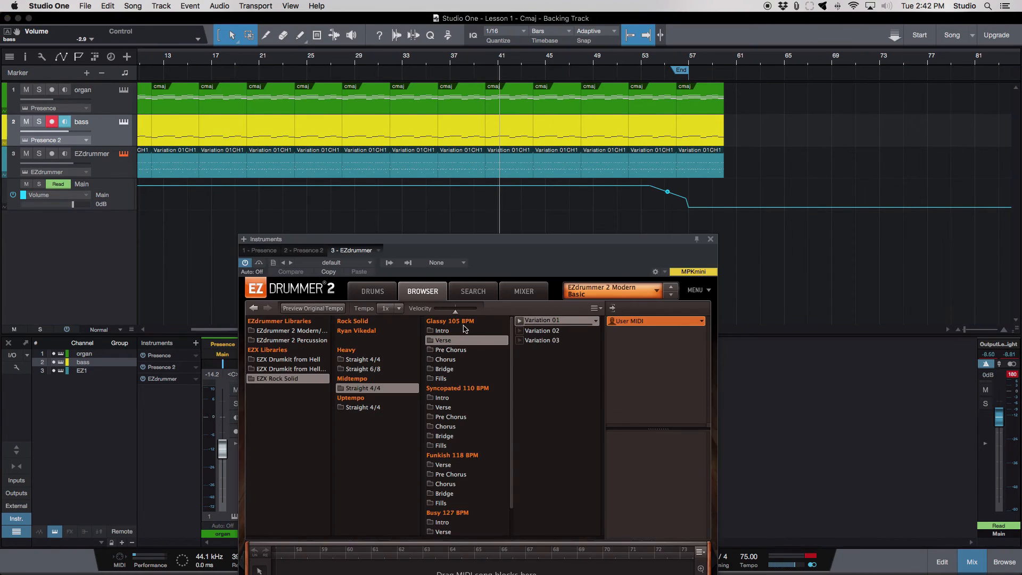
- Audition Glassy 105 BPM Verse and Intro grooves, then place Intro Variation 02 on the EZdrummer track at bar 63
{"action": "left_click", "coordinate": [520, 331]}
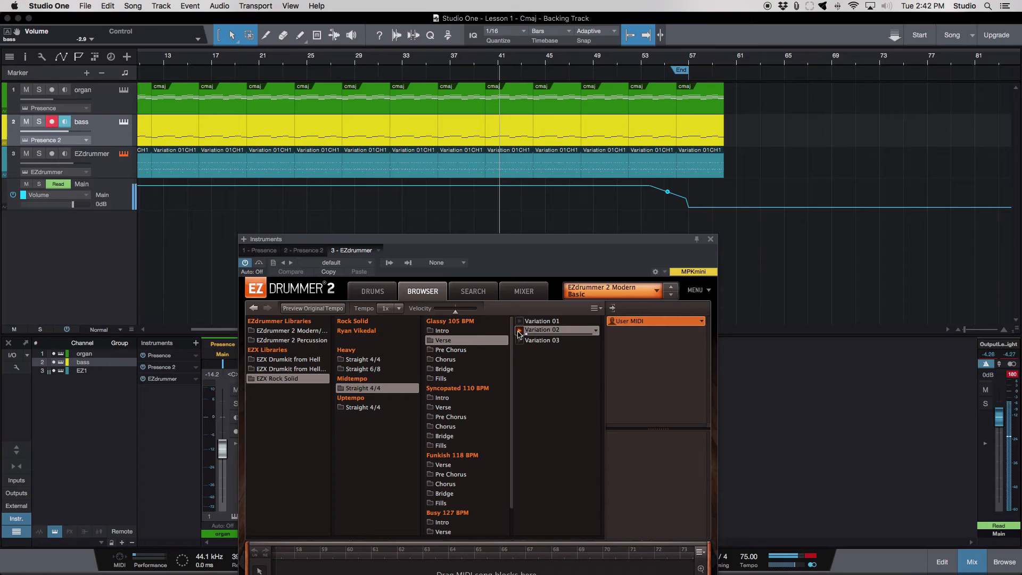
{"action": "left_click", "coordinate": [444, 331]}
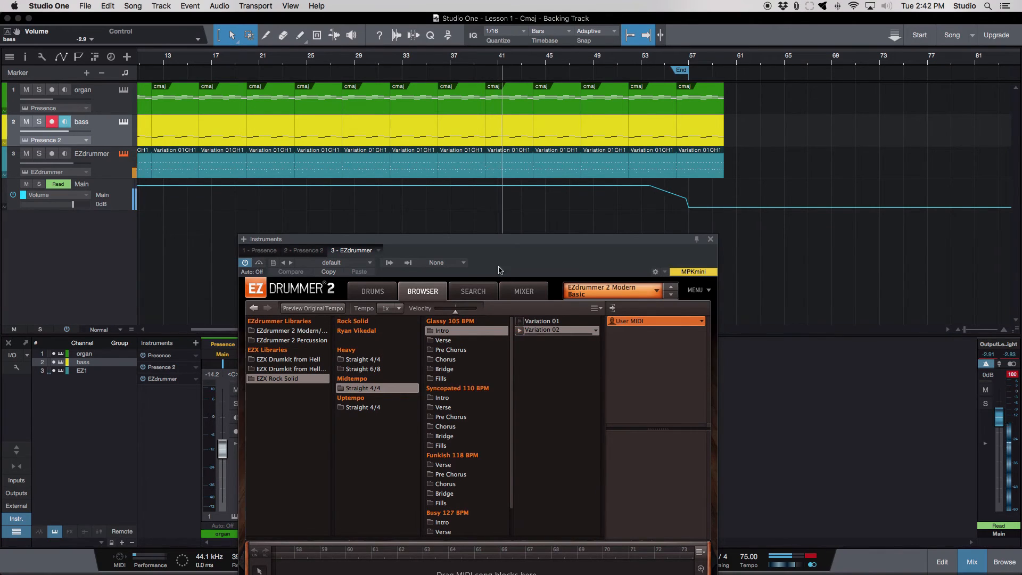
{"action": "scroll", "coordinate": [478, 205], "scroll_direction": "left", "scroll_amount": 5}
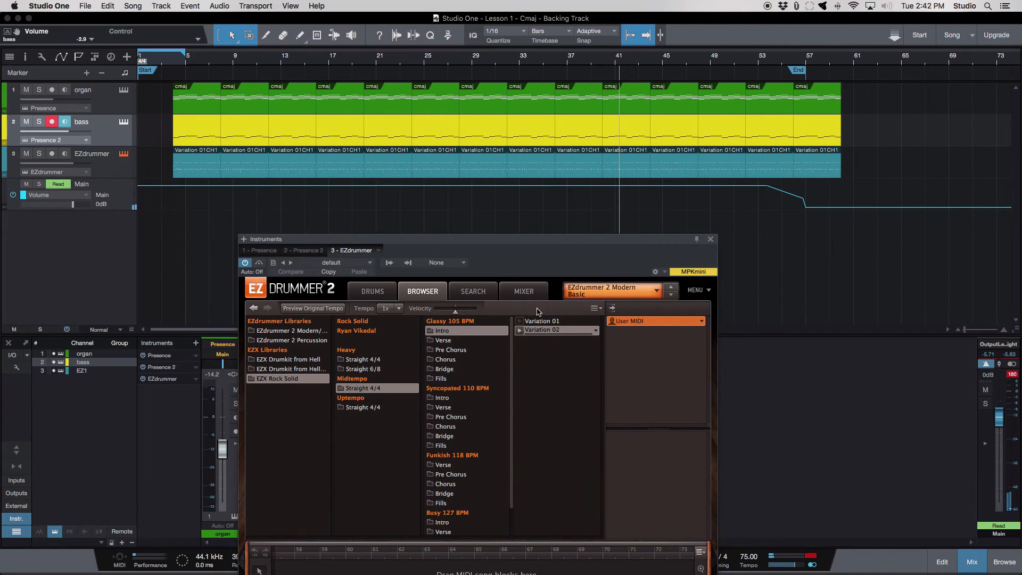
{"action": "left_click_drag", "start_coordinate": [546, 334], "coordinate": [904, 176]}
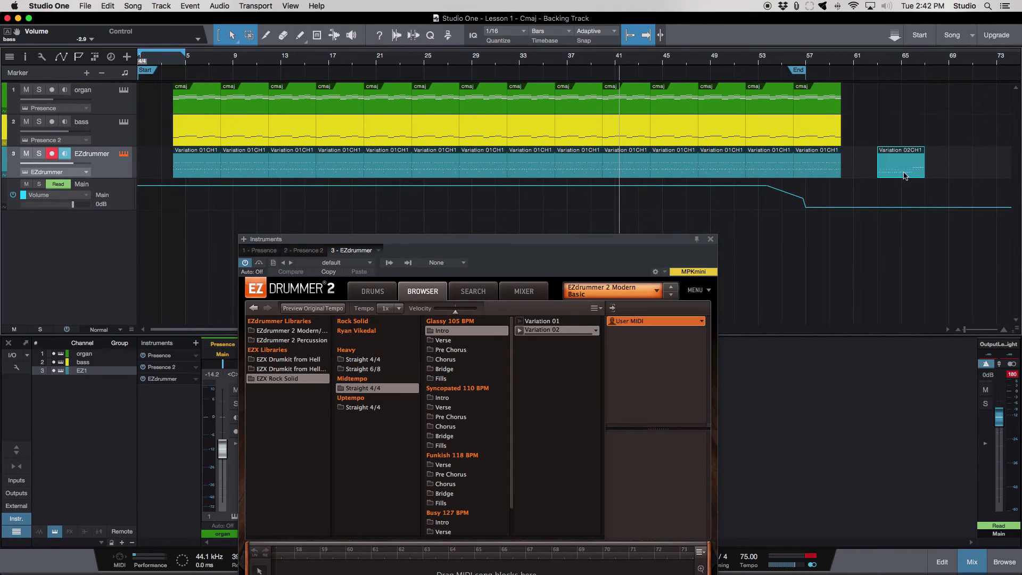
- Trim the start of the Variation 02 intro clip to about 64.3
{"action": "scroll", "coordinate": [904, 176], "scroll_direction": "up", "scroll_amount": 5}
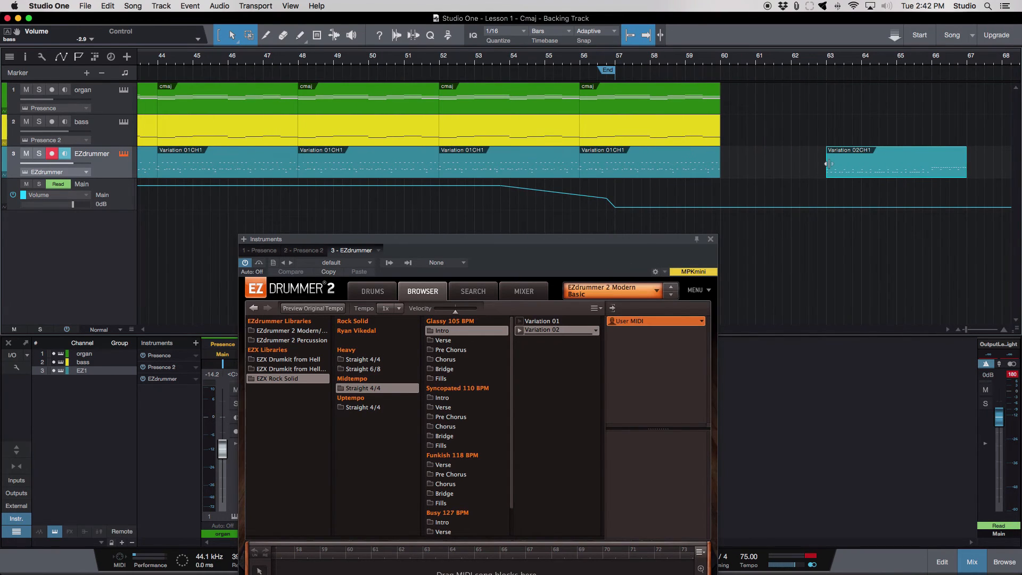
{"action": "left_click_drag", "start_coordinate": [828, 164], "coordinate": [878, 162]}
{"action": "scroll", "coordinate": [877, 163], "scroll_direction": "up", "scroll_amount": 5}
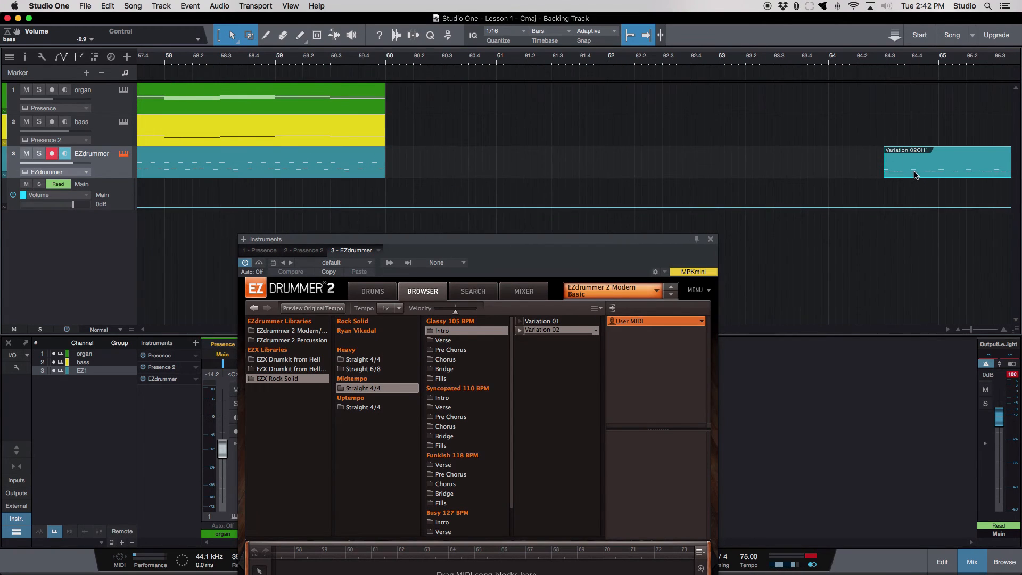
- Move the trimmed Variation 02 clip to bar 1 of the EZdrummer track, ahead of the first main groove clip
{"action": "scroll", "coordinate": [916, 175], "scroll_direction": "down", "scroll_amount": 5}
{"action": "left_click_drag", "start_coordinate": [915, 172], "coordinate": [166, 227]}
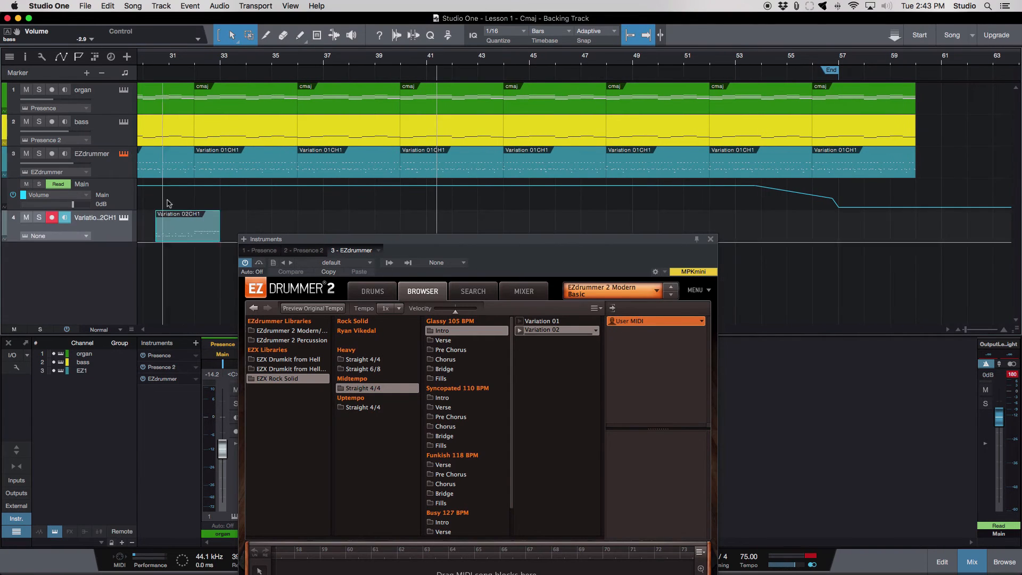
{"action": "scroll", "coordinate": [169, 196], "scroll_direction": "left", "scroll_amount": 8}
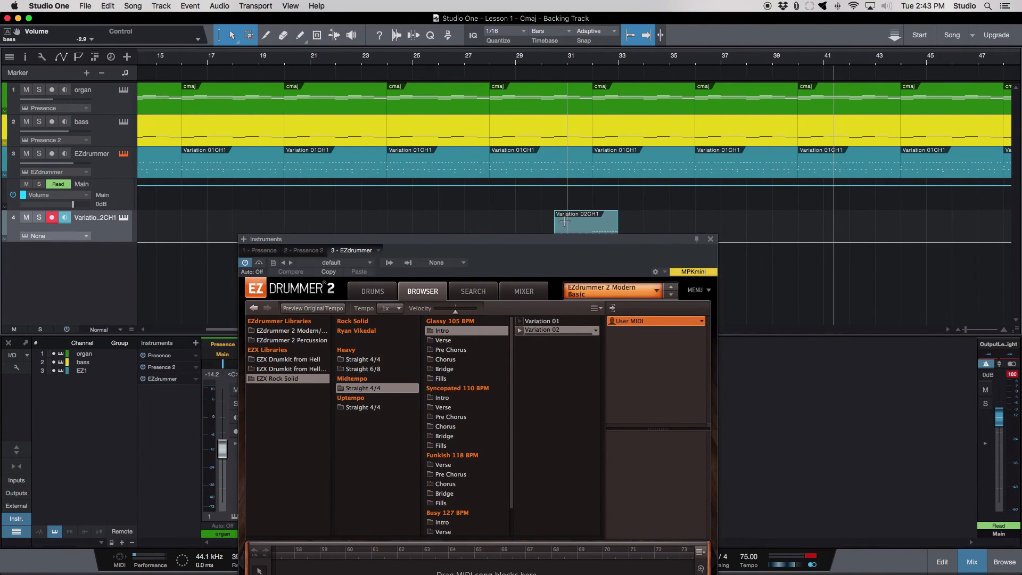
{"action": "key", "text": "w"}
{"action": "key", "text": "w"}
{"action": "key", "text": "w"}
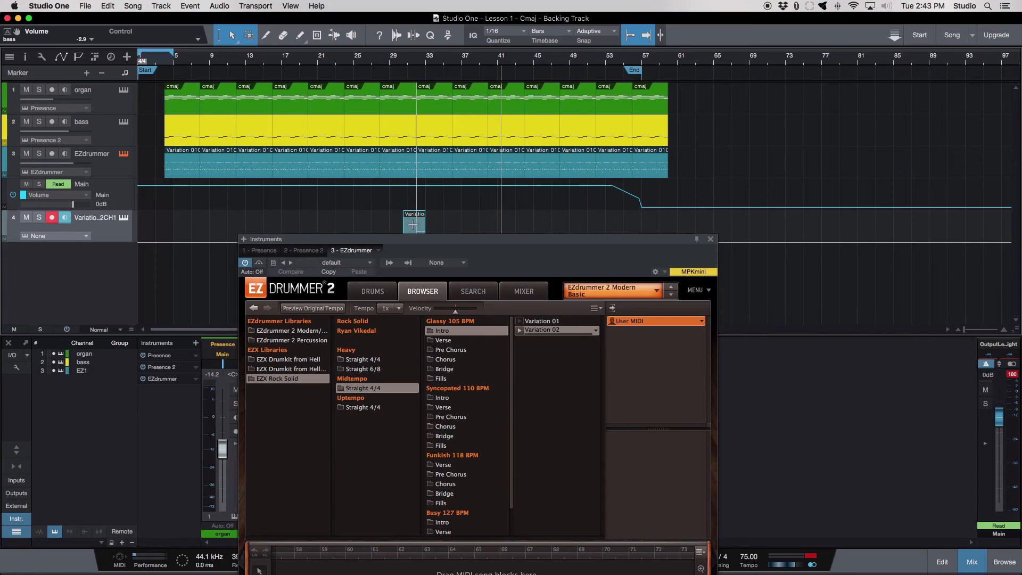
{"action": "scroll", "coordinate": [413, 225], "scroll_direction": "up", "scroll_amount": 3}
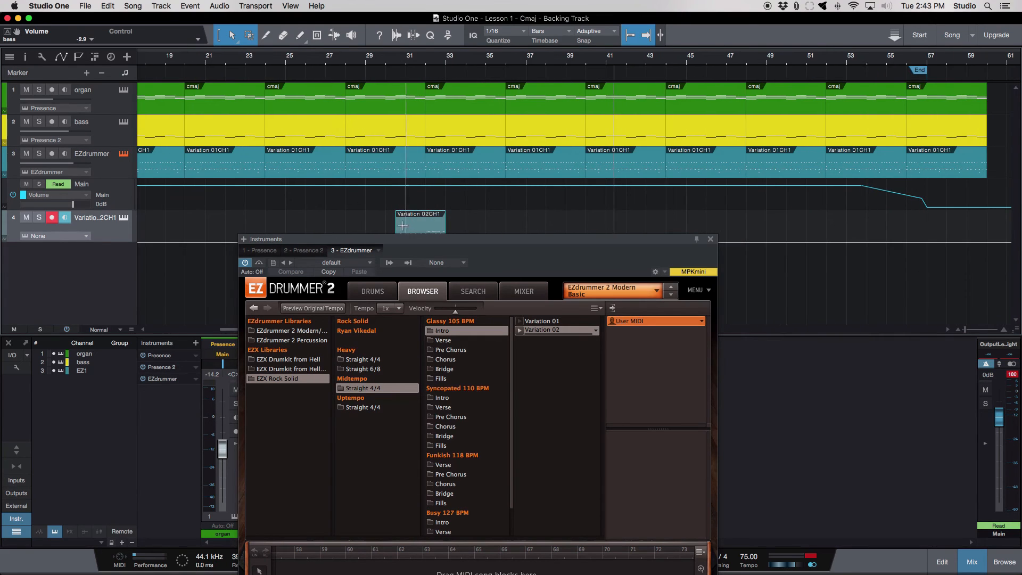
{"action": "left_click_drag", "start_coordinate": [403, 226], "coordinate": [137, 168]}
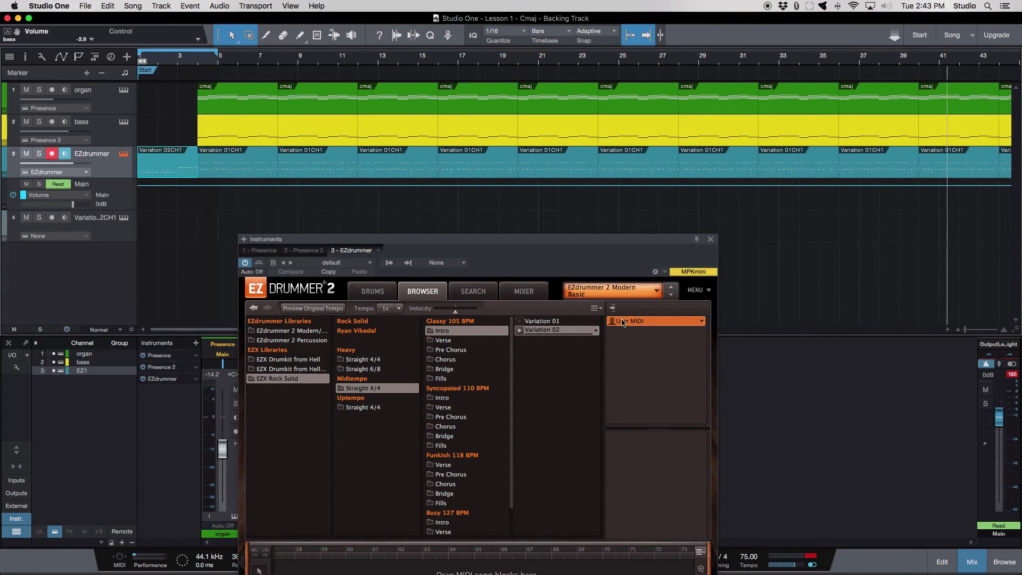
- Close the EZdrummer window and play the drum intro from the song start with looping off
{"action": "left_click", "coordinate": [711, 239]}
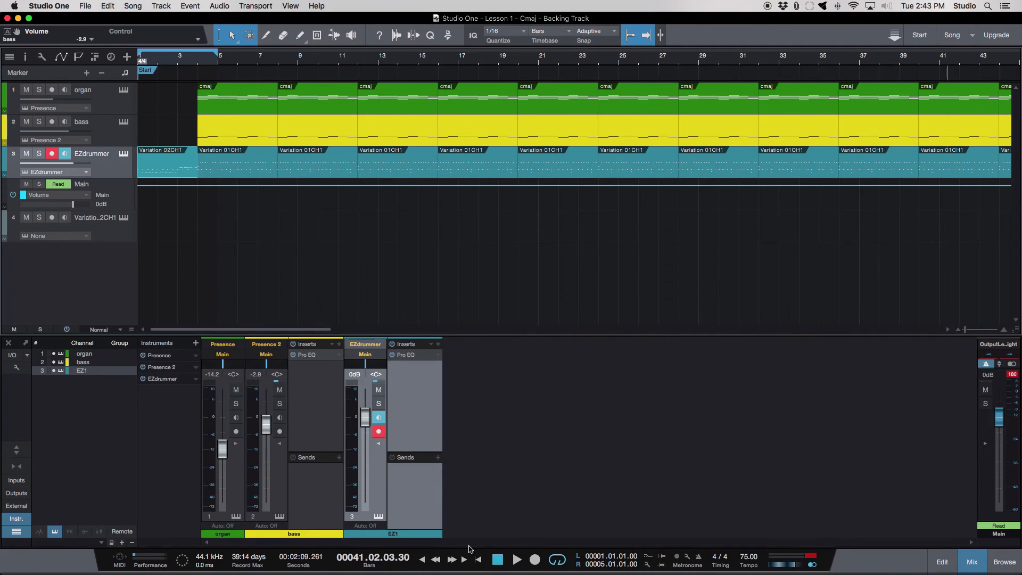
{"action": "left_click", "coordinate": [478, 559]}
{"action": "left_click", "coordinate": [557, 560]}
{"action": "key", "text": "space"}
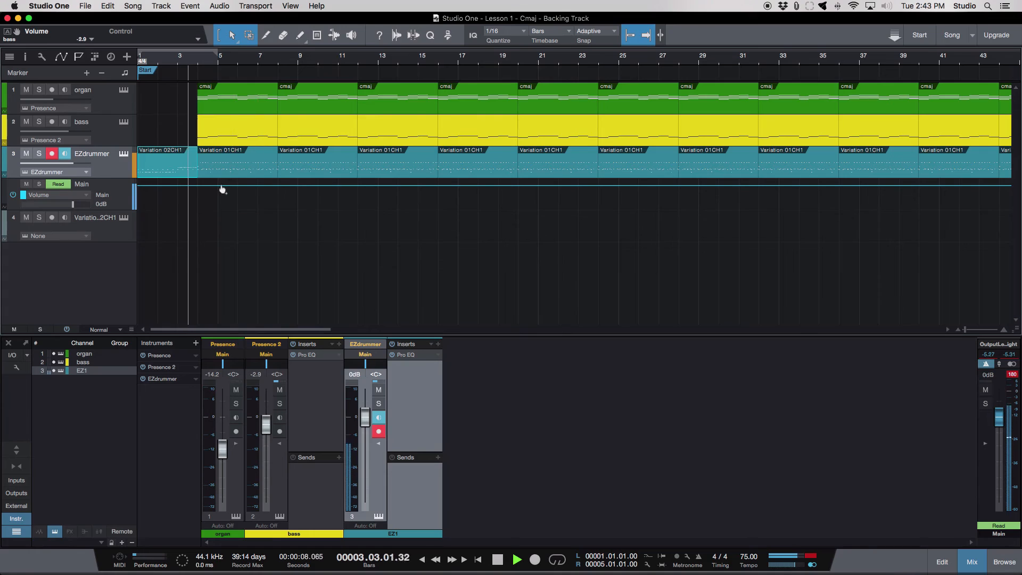
{"action": "key", "text": "space"}
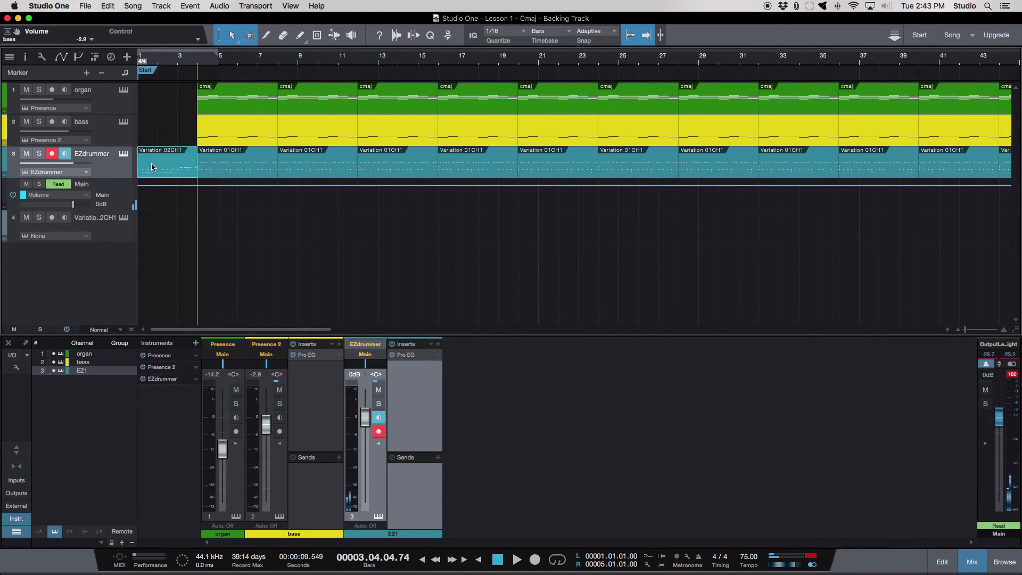
- Trim the start of the drum intro clip to bar 2 and play the transition into the full band
{"action": "left_click_drag", "start_coordinate": [134, 168], "coordinate": [173, 168]}
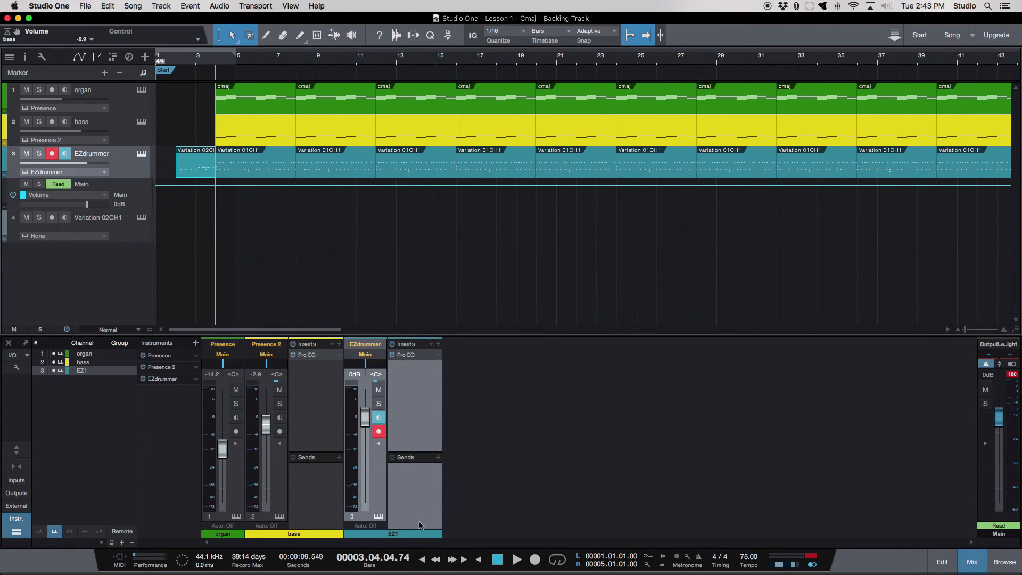
{"action": "left_click", "coordinate": [480, 561]}
{"action": "key", "text": "space"}
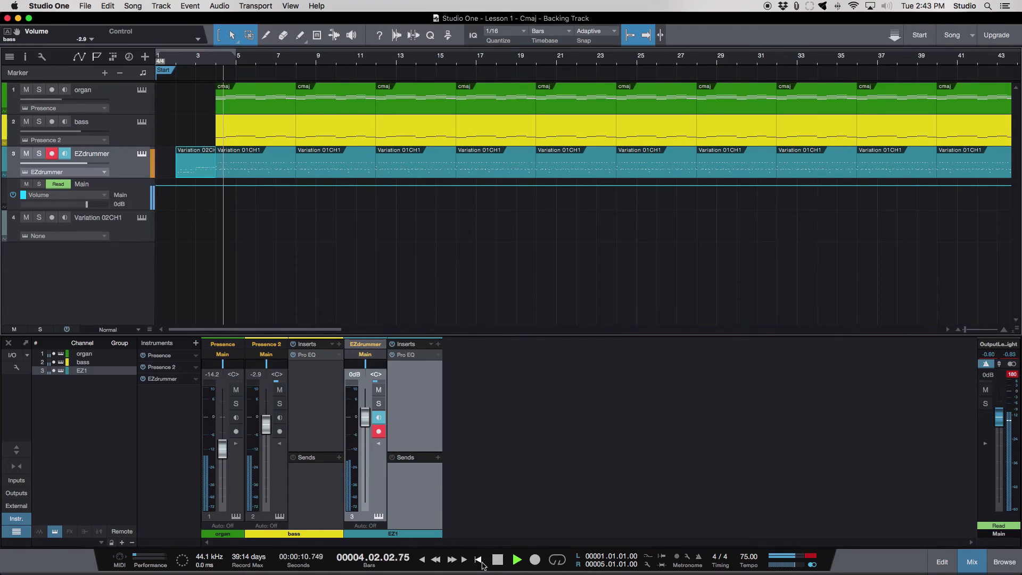
{"action": "left_click", "coordinate": [497, 559]}
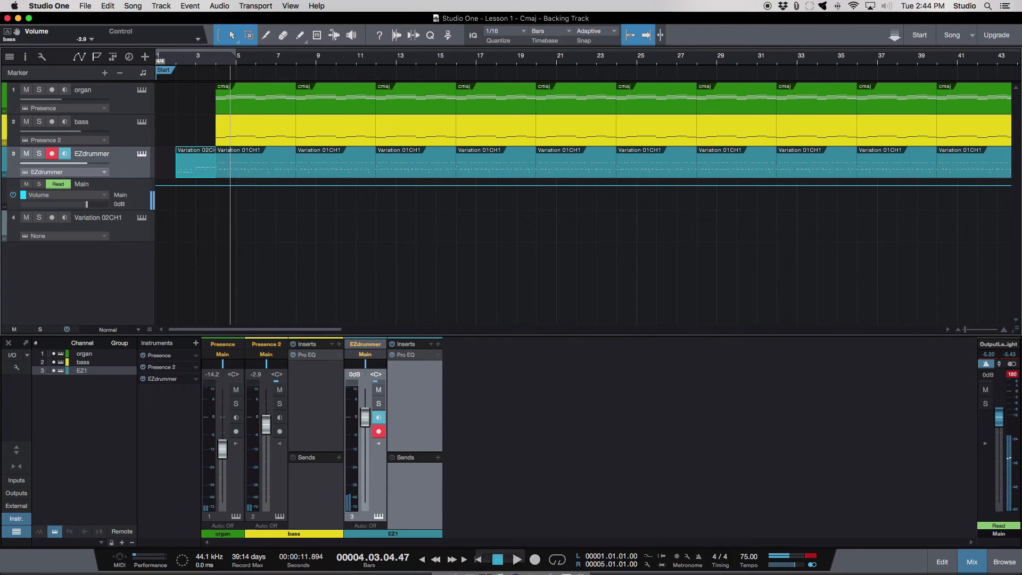
- Select all clips on the three instrument tracks and shift them one bar earlier so the drum intro begins at bar 1
{"action": "key", "text": "w"}
{"action": "key", "text": "w"}
{"action": "key", "text": "w"}
{"action": "key", "text": "w"}
{"action": "key", "text": "w"}
{"action": "key", "text": "w"}
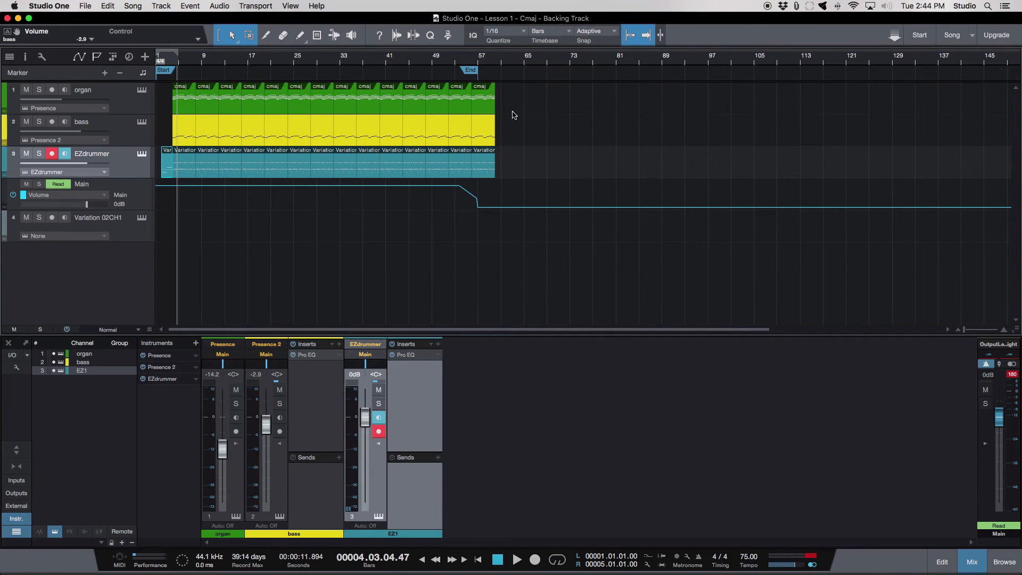
{"action": "left_click_drag", "start_coordinate": [513, 114], "coordinate": [175, 172]}
{"action": "key", "text": "e"}
{"action": "key", "text": "e"}
{"action": "key", "text": "e"}
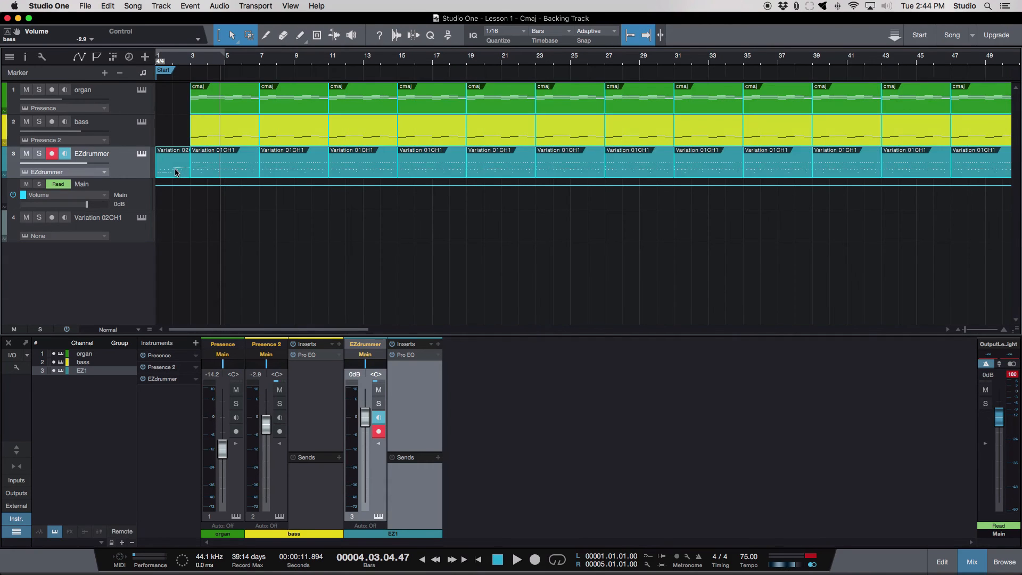
- Move the song's End marker to about bar 60, just past the last clips
{"action": "key", "text": "w"}
{"action": "key", "text": "w"}
{"action": "key", "text": "w"}
{"action": "key", "text": "e"}
{"action": "key", "text": "e"}
{"action": "key", "text": "e"}
{"action": "key", "text": "e"}
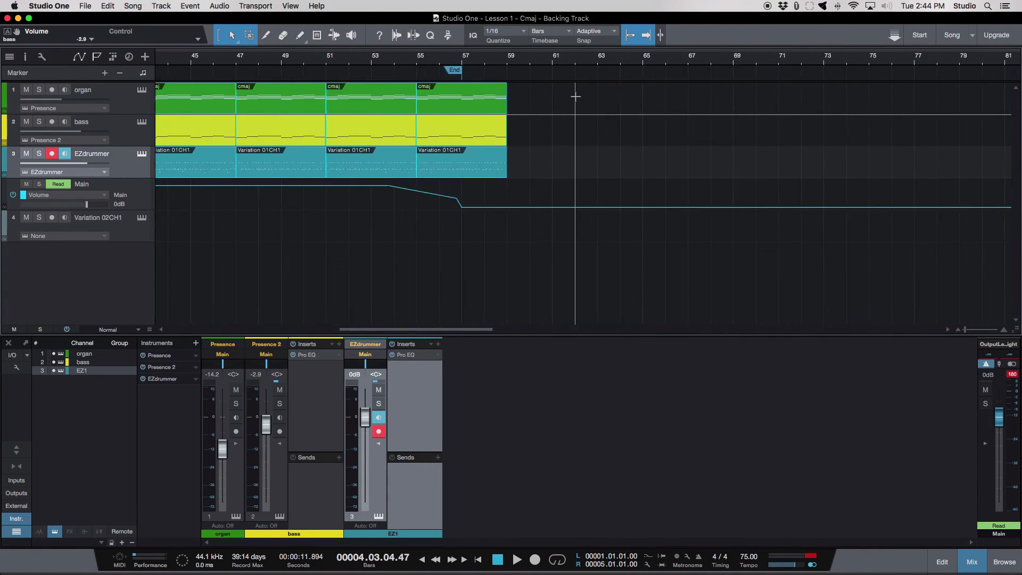
{"action": "key", "text": "e"}
{"action": "left_click_drag", "start_coordinate": [402, 72], "coordinate": [503, 75]}
{"action": "key", "text": "shift+f"}
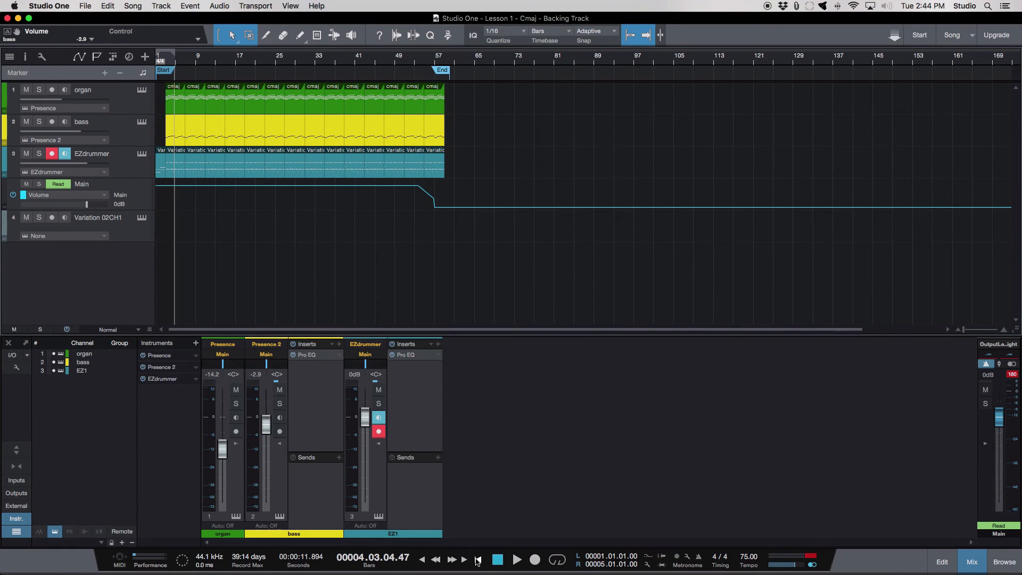
- Play the rearranged song from the start to about bar 7 and stop playback
{"action": "left_click", "coordinate": [478, 561]}
{"action": "left_click", "coordinate": [519, 564]}
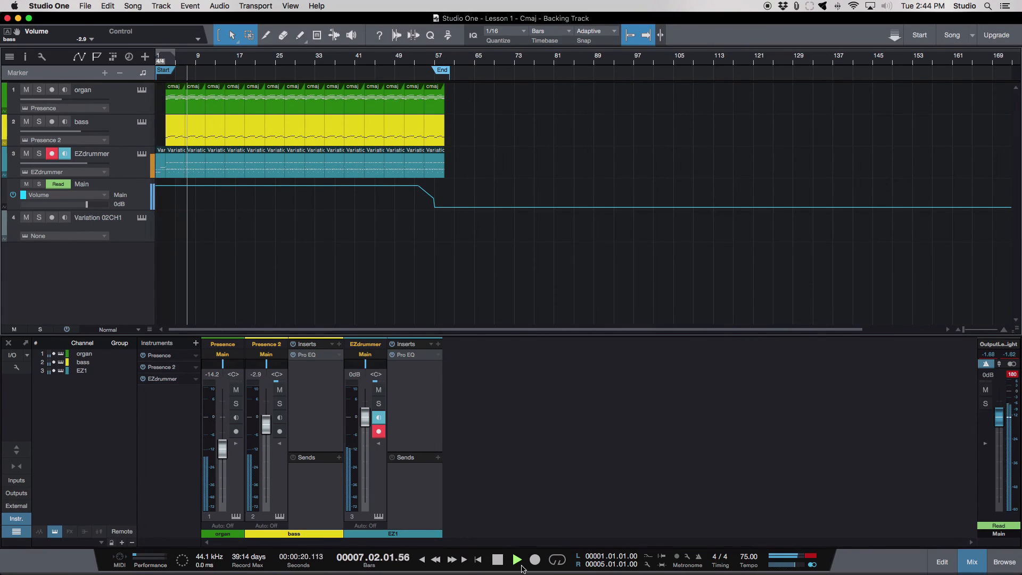
{"action": "key", "text": "space"}
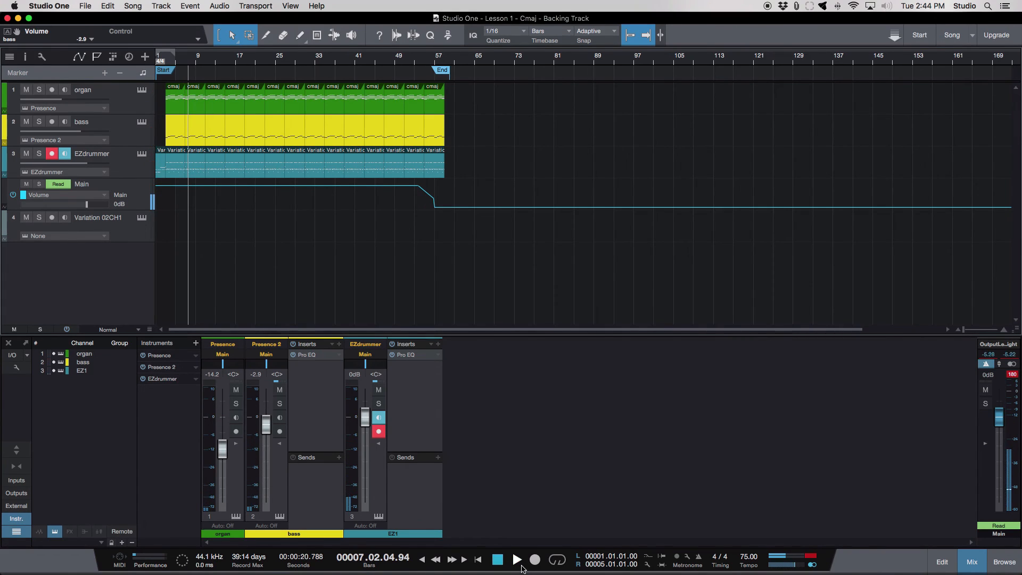